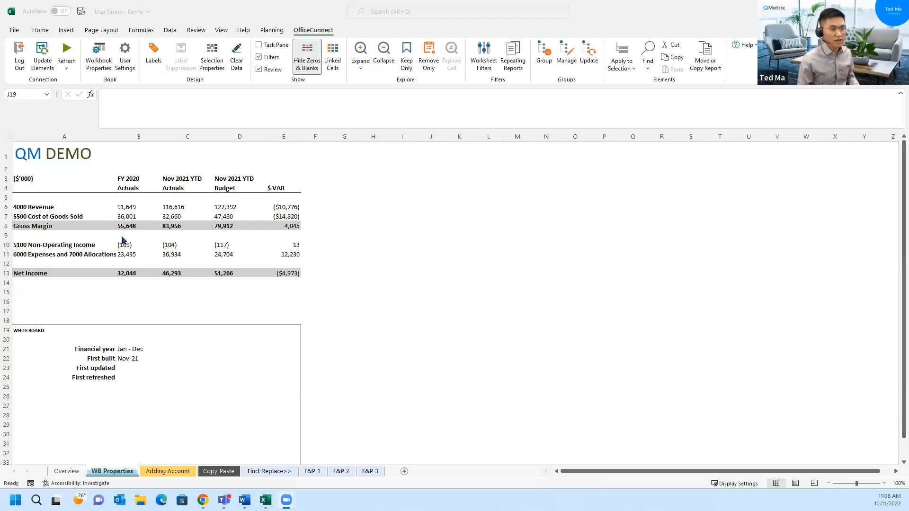
click(138, 158)
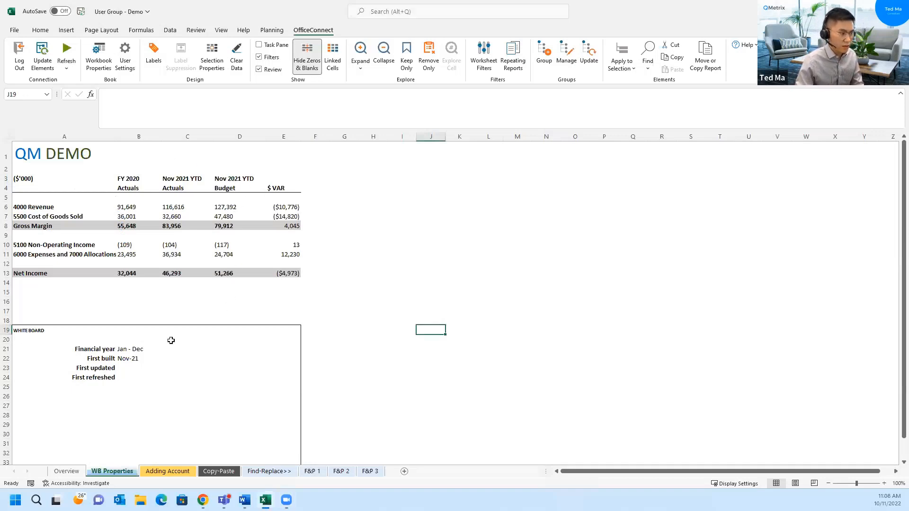
click(131, 350)
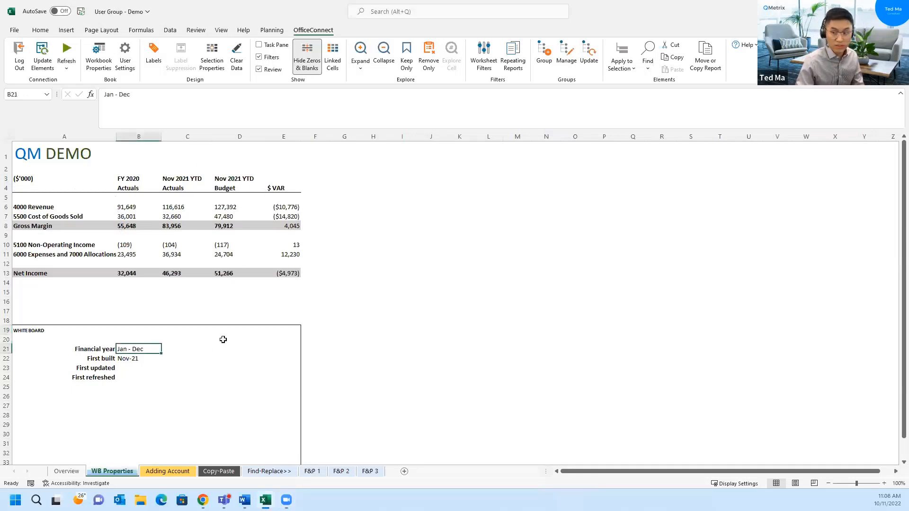
click(187, 358)
key(Left)
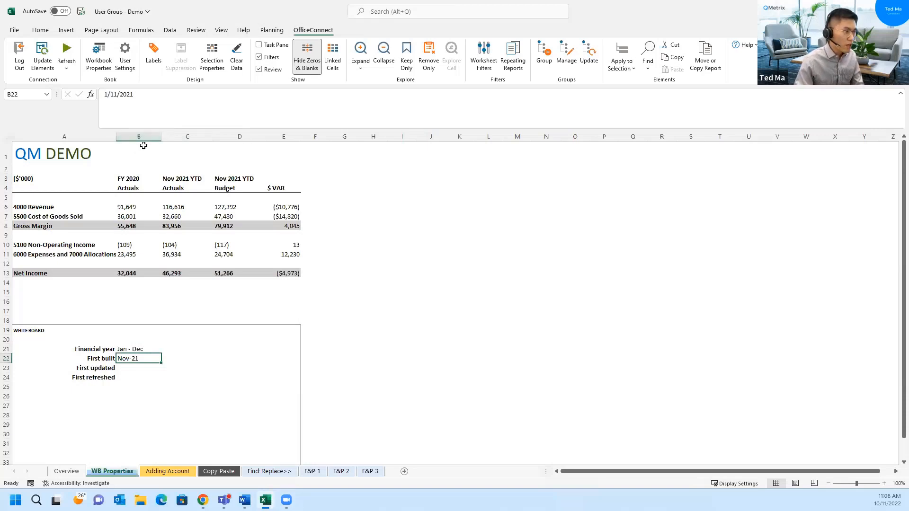
Step: Show the task pane and review the time elements assigned to the YTD Actuals column C and full-year Actuals column B
click(192, 136)
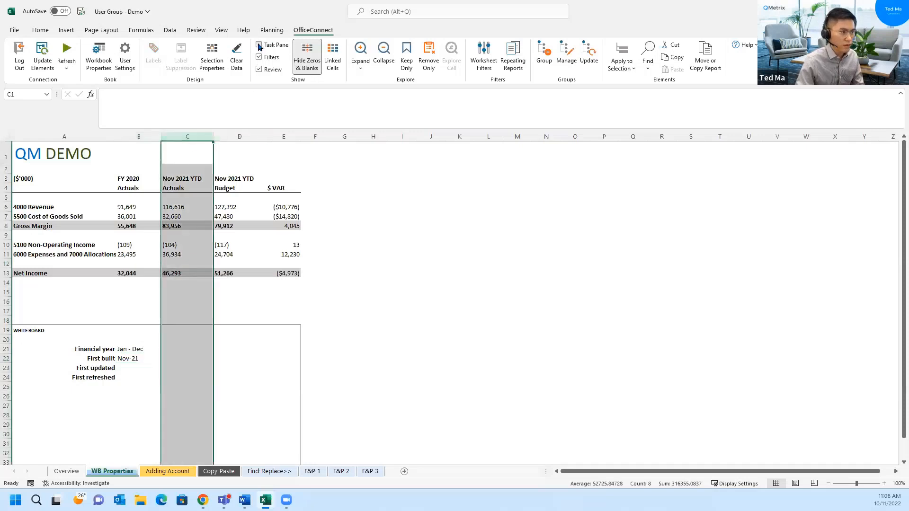
click(259, 45)
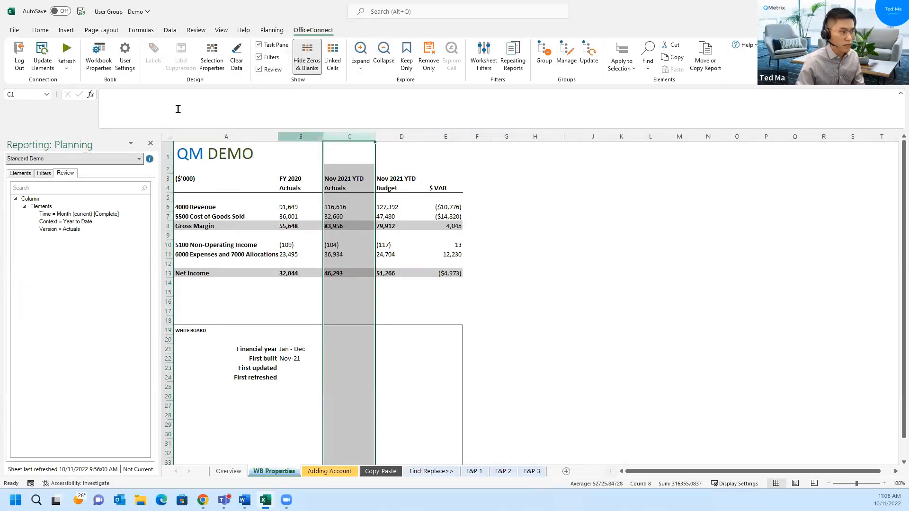
click(80, 216)
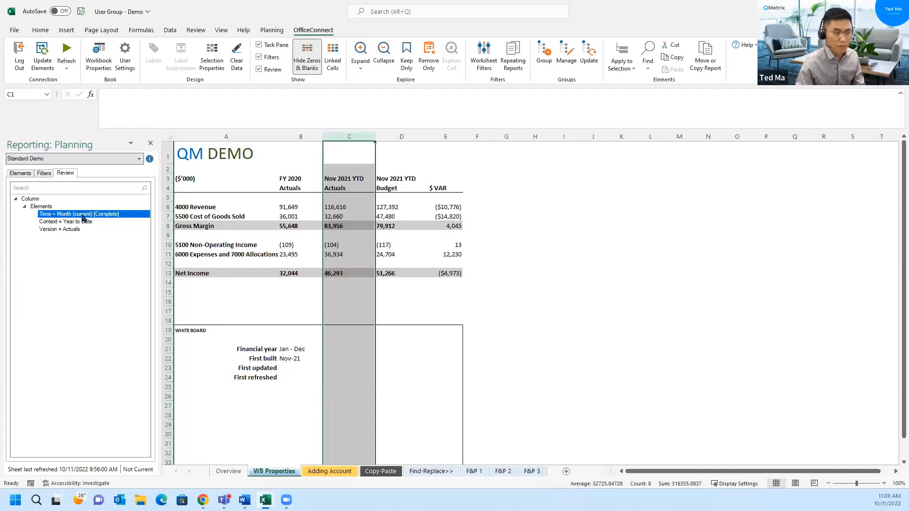
click(301, 143)
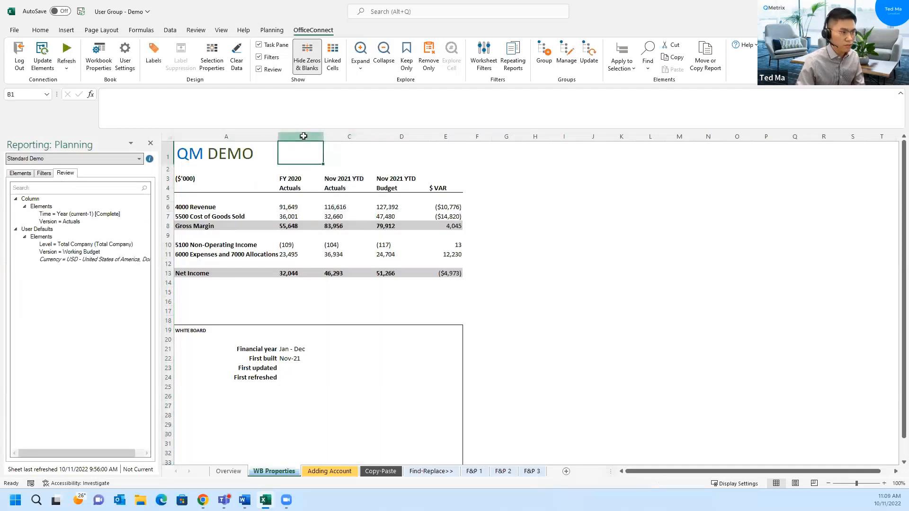
click(303, 136)
click(91, 212)
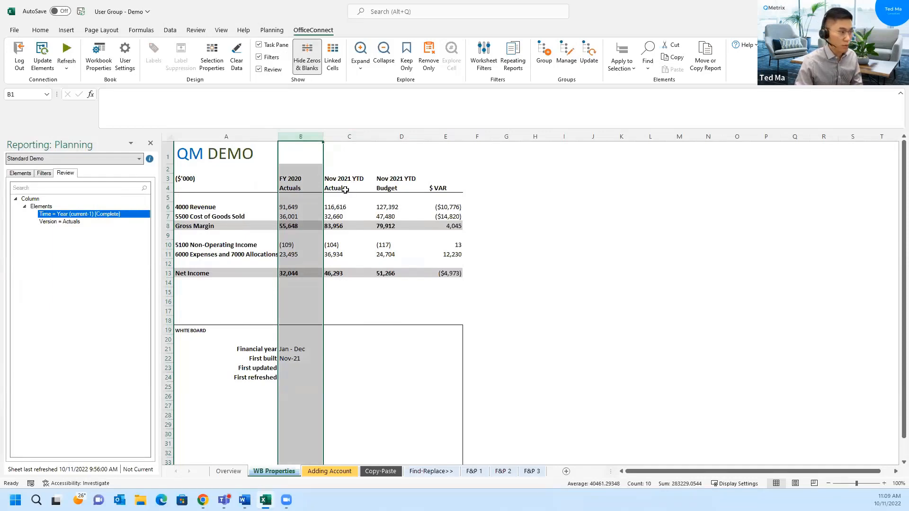
Step: Check the report date in the workbook properties, then close them without changes
click(98, 56)
drag(428, 132, 534, 138)
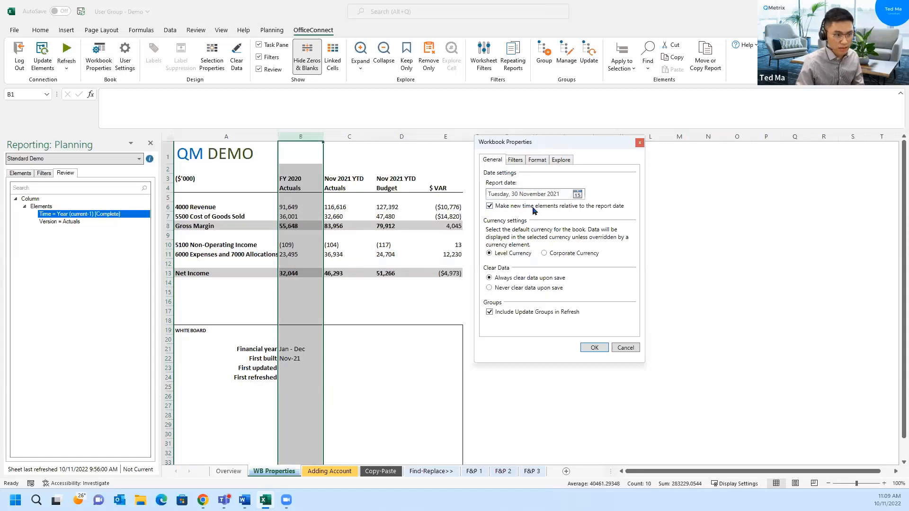
click(639, 143)
click(606, 195)
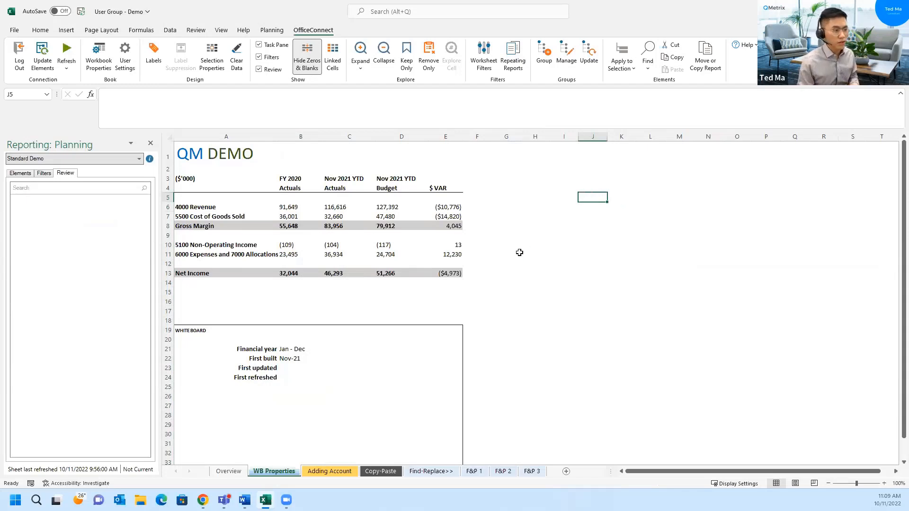
Step: Enter jan-22 as the First updated date on the white board
click(297, 372)
text(jan-22)
key(Return)
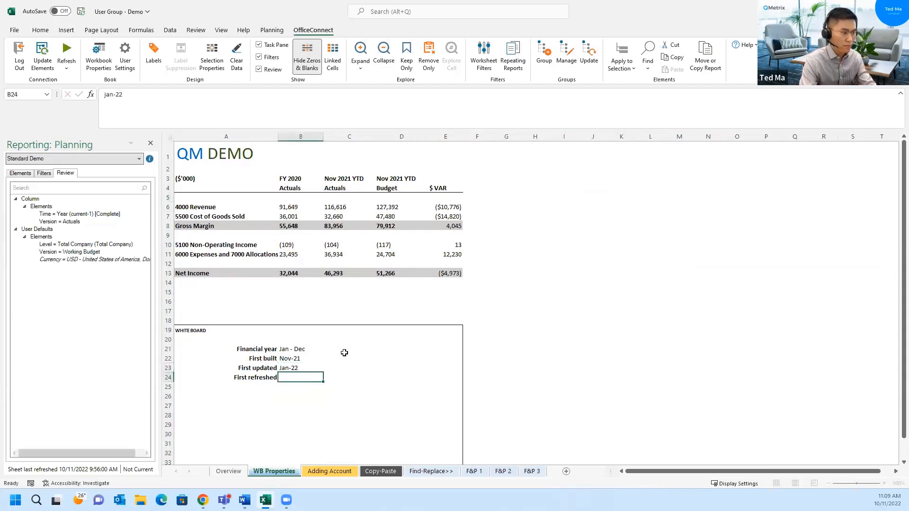
key(Up)
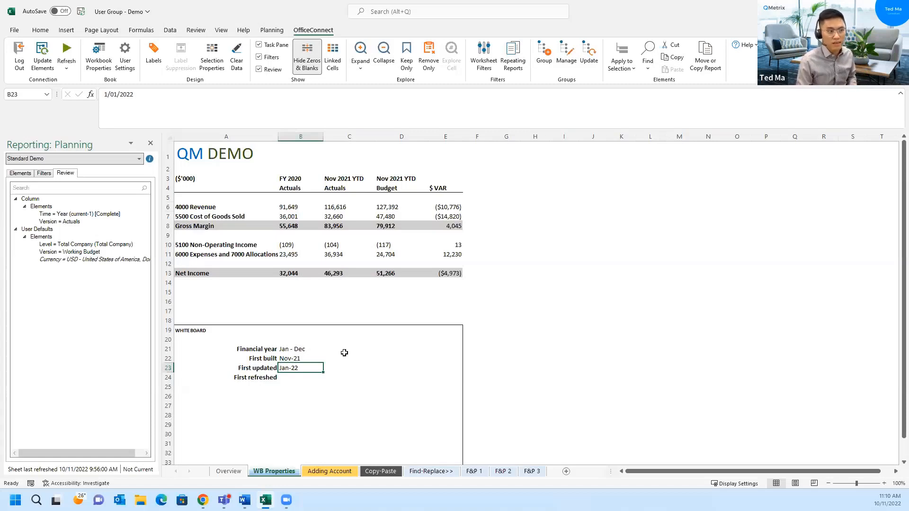
Step: Replace the time element of the YTD Actuals and YTD Budget columns with Jan 2022 from Q1 of FY 2022
drag(303, 136, 423, 144)
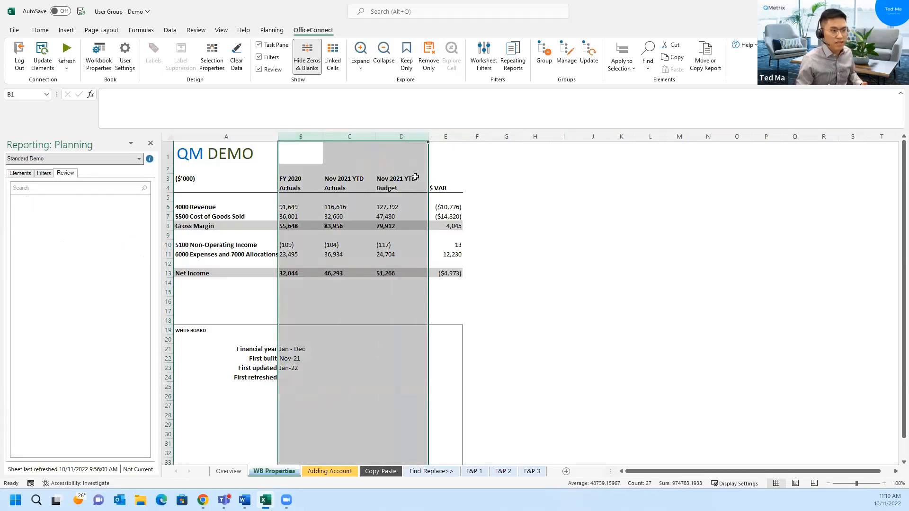
click(503, 182)
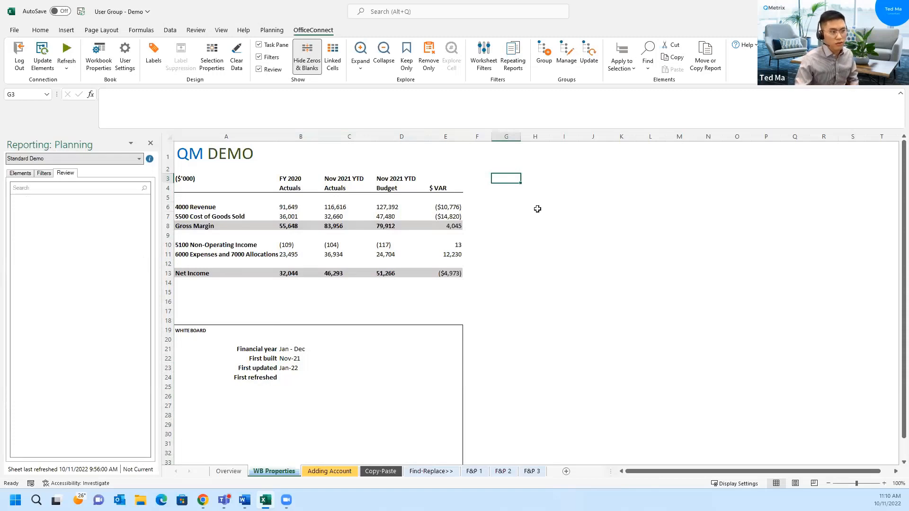
click(24, 177)
click(17, 205)
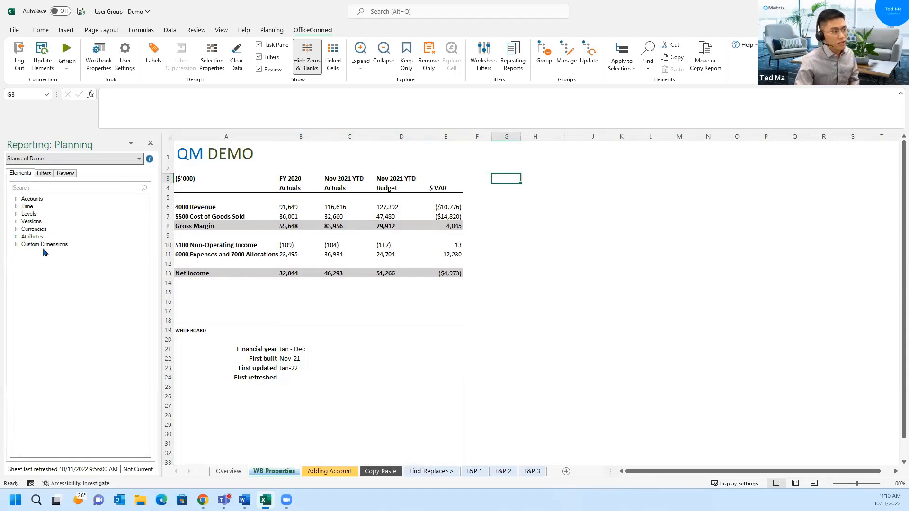
click(16, 207)
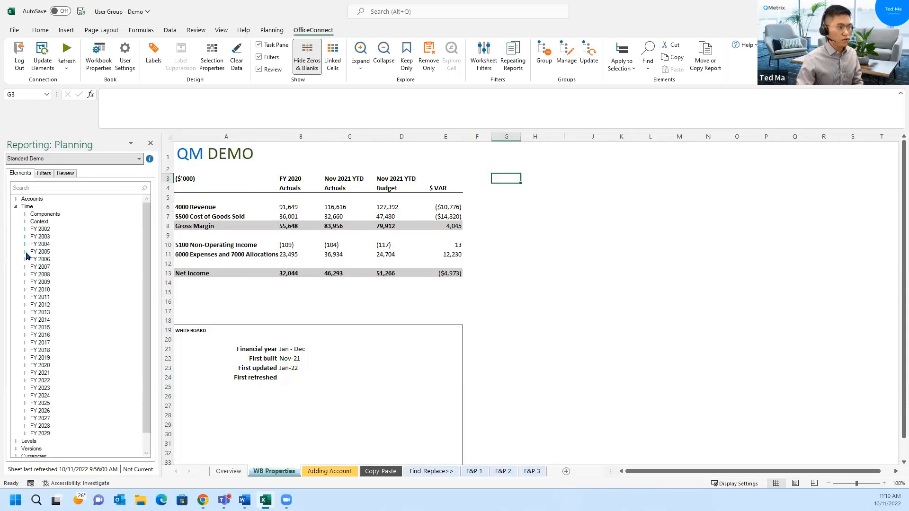
click(25, 381)
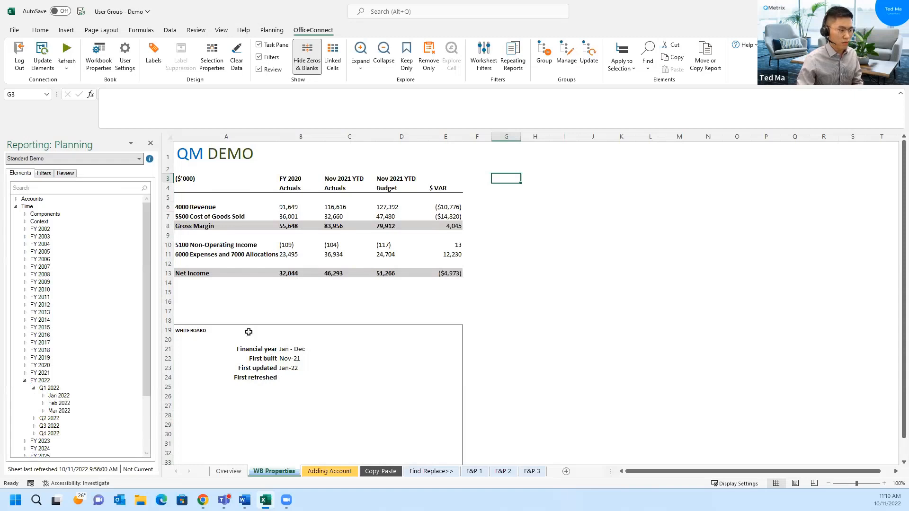
drag(351, 137, 396, 141)
scroll(117, 293, down, 2)
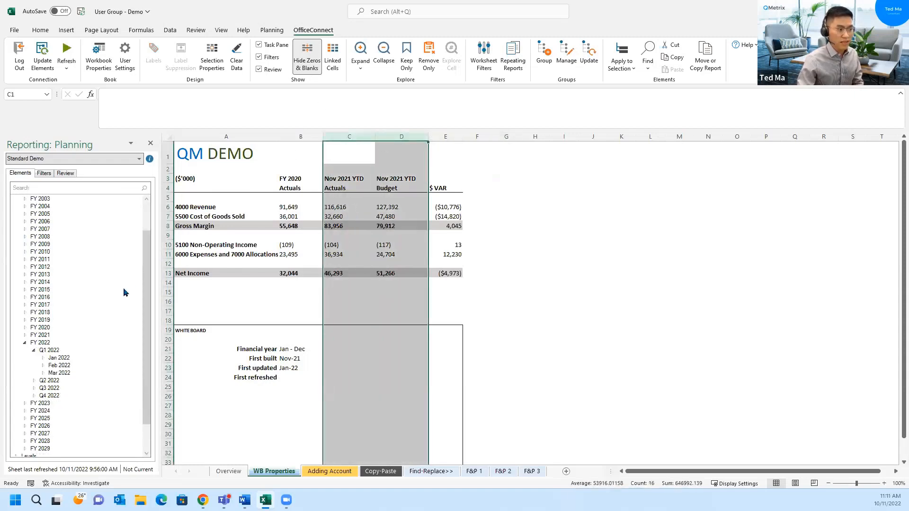
click(59, 359)
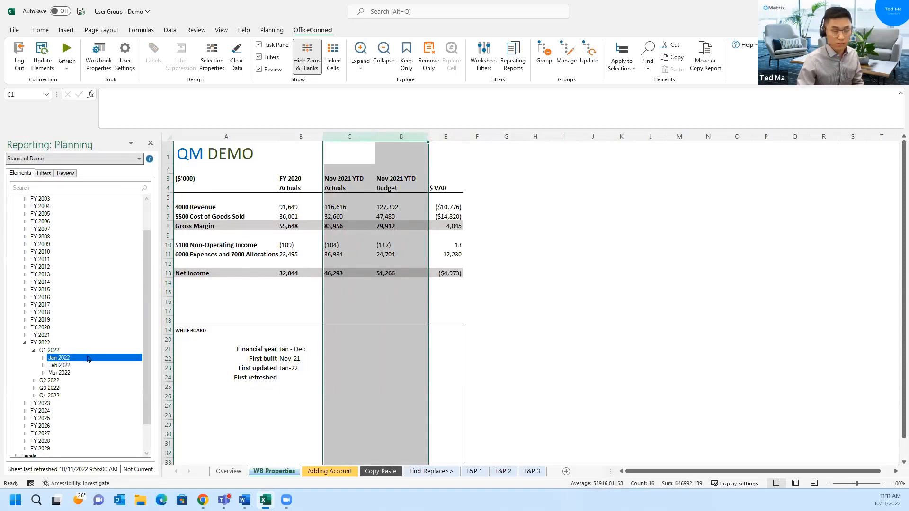
drag(56, 361, 358, 184)
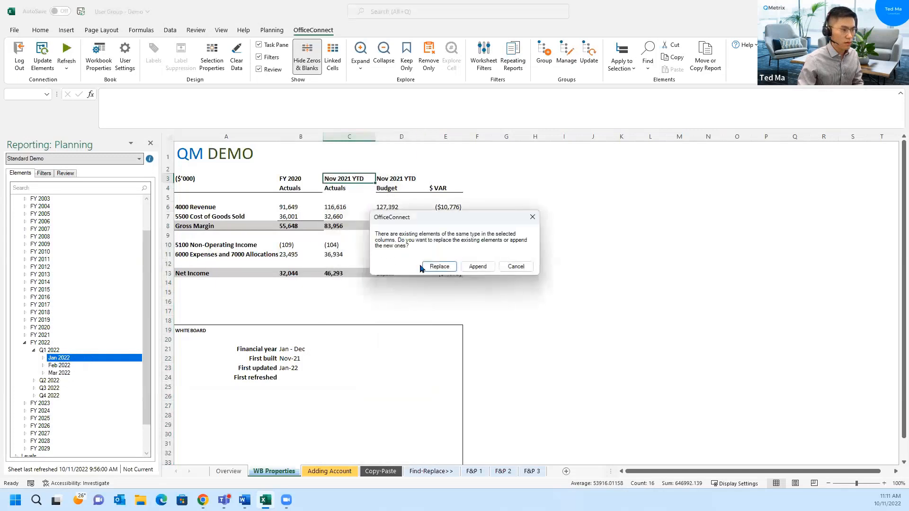
click(428, 268)
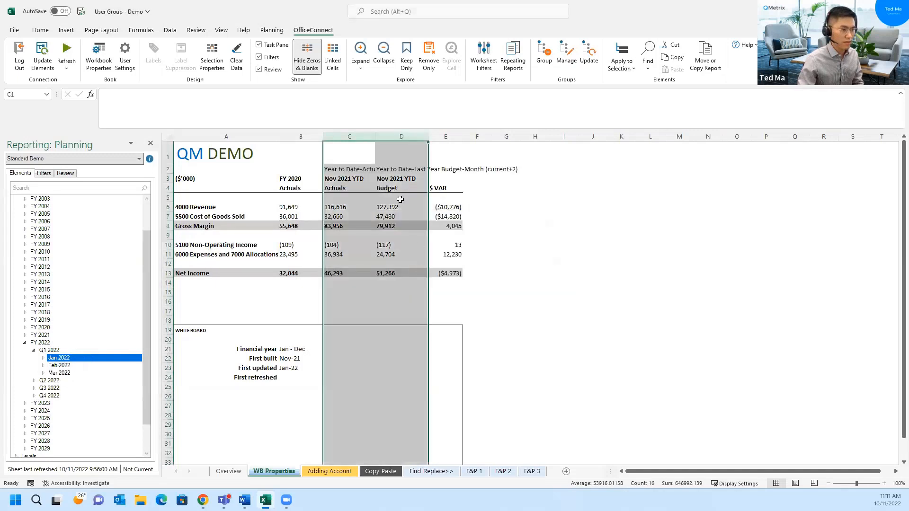
Step: Replace the time element of the full-year Actuals column B with FY 2021
click(301, 137)
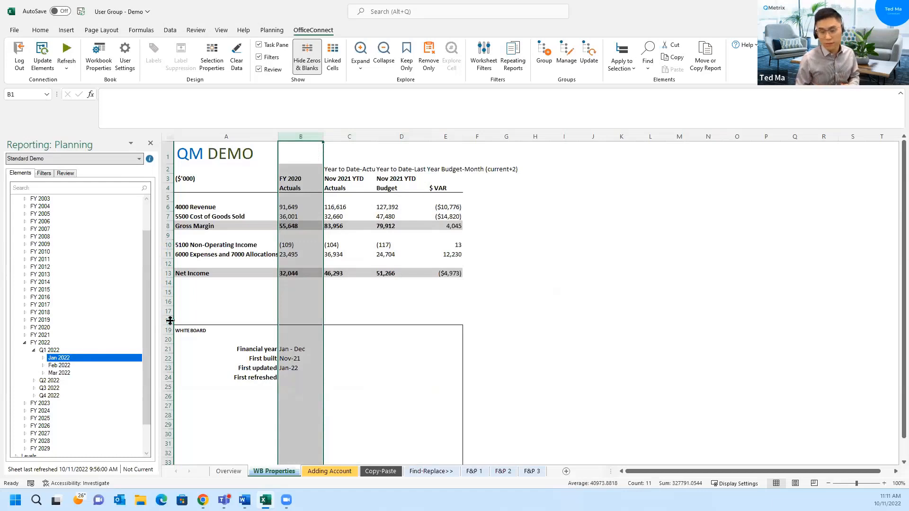
click(42, 336)
drag(46, 340, 423, 171)
click(439, 263)
Step: Clear the element labels from row 2 above the column headings and refresh the report data
right_click(423, 171)
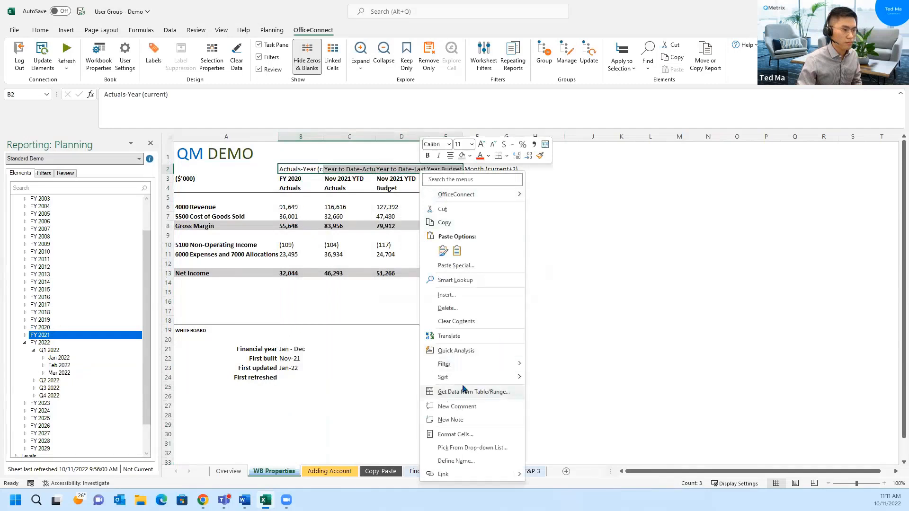
click(469, 321)
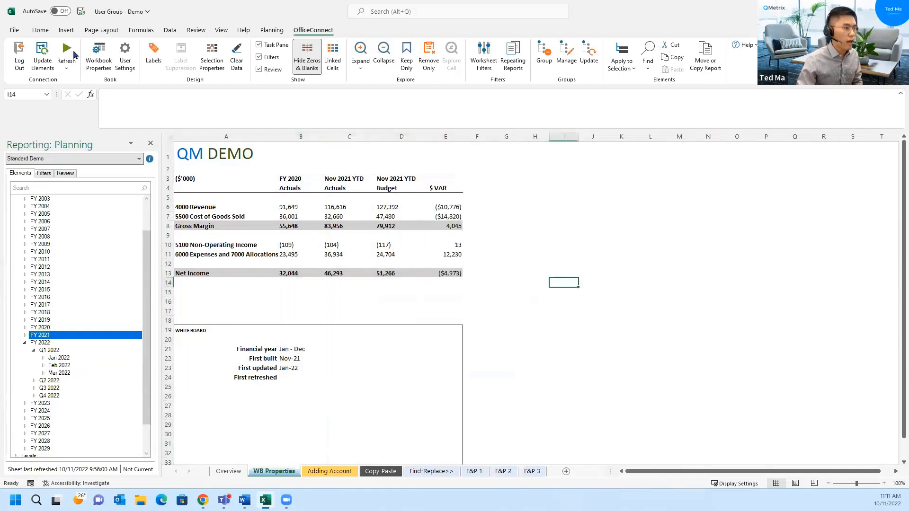
click(67, 52)
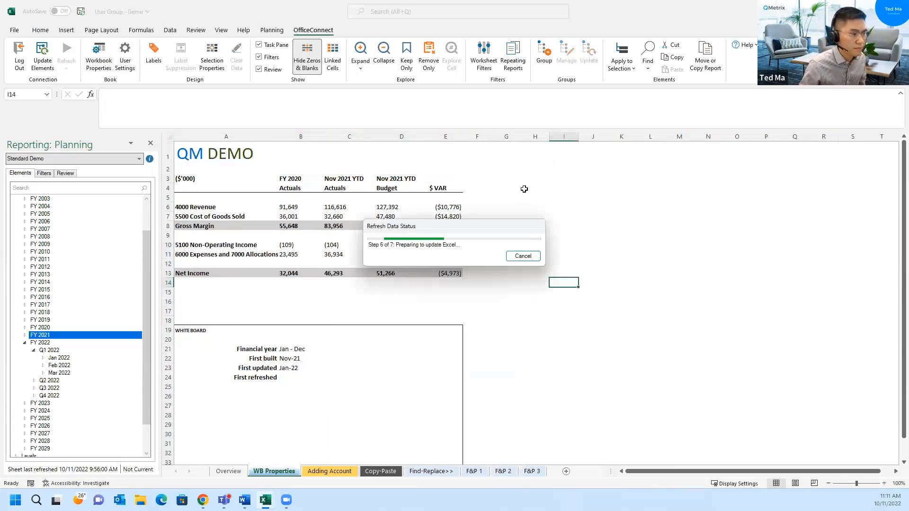
click(533, 188)
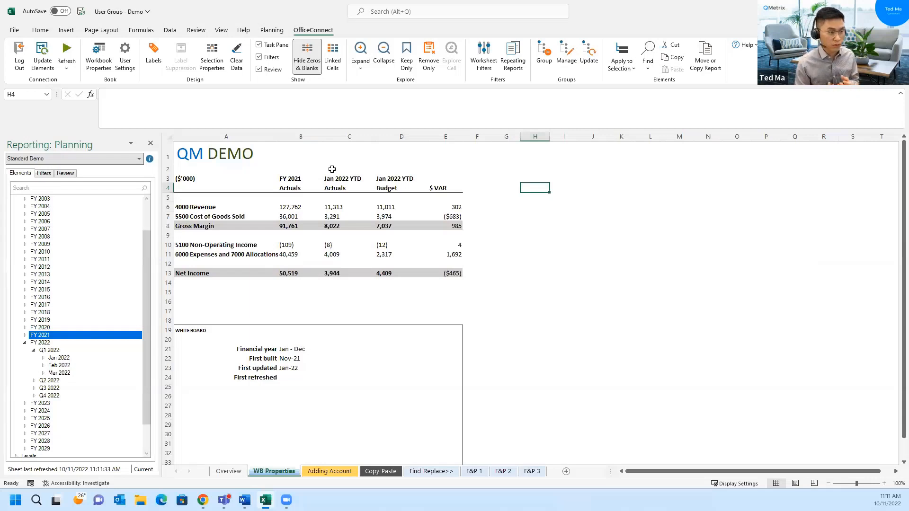
Step: Enter Feb-22 as the First refreshed date on the white board
click(308, 377)
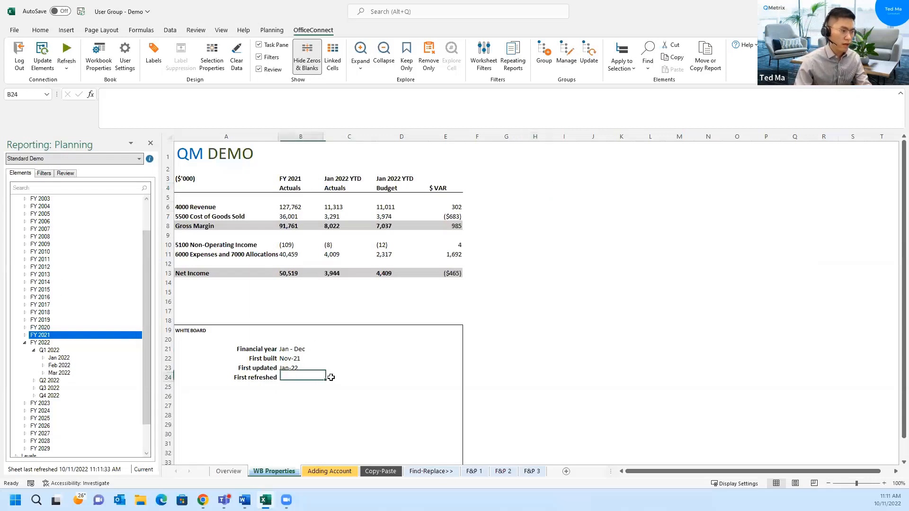
text(Feb-22)
key(Return)
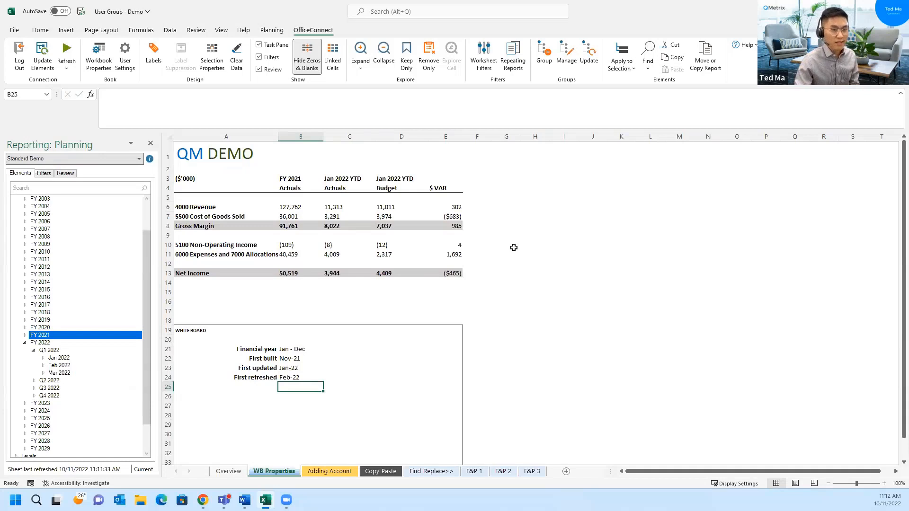
Step: Set the workbook's report date to 28 February 2022, keeping the other properties, and refresh the report data
click(100, 72)
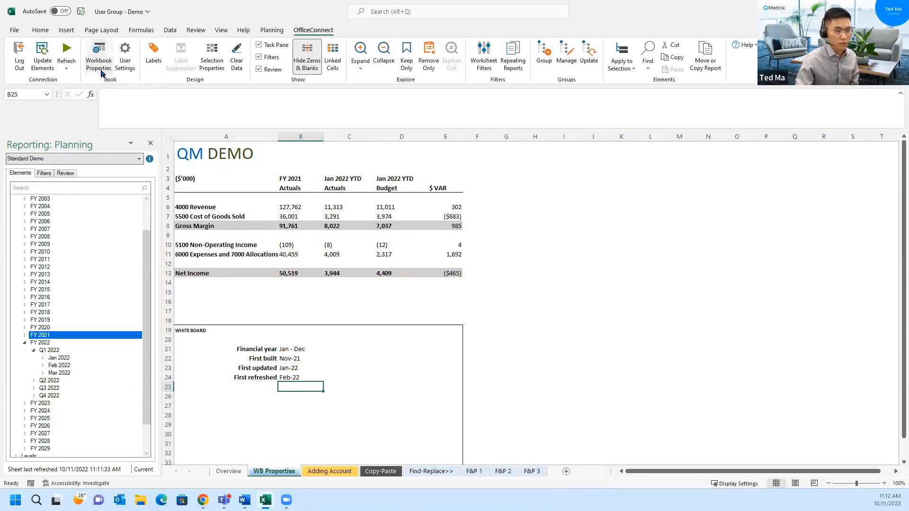
drag(473, 137, 610, 134)
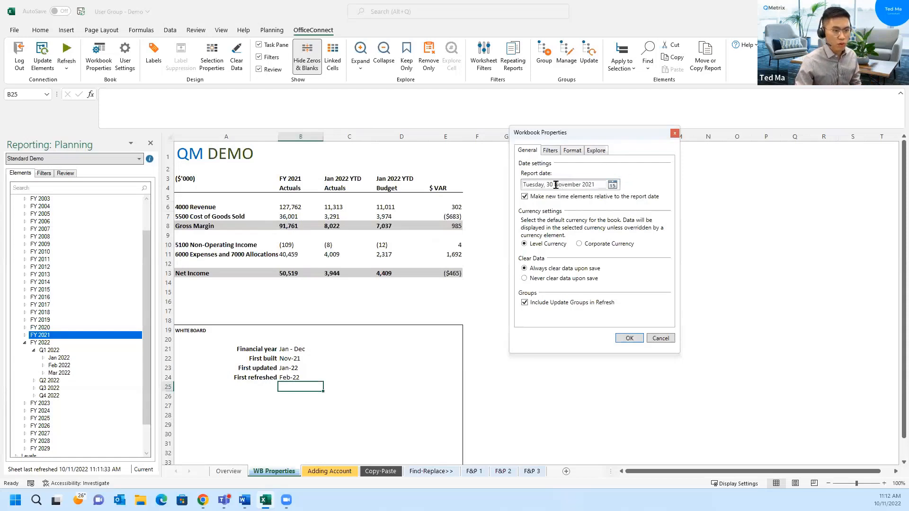
click(612, 184)
click(598, 198)
click(597, 198)
click(597, 198)
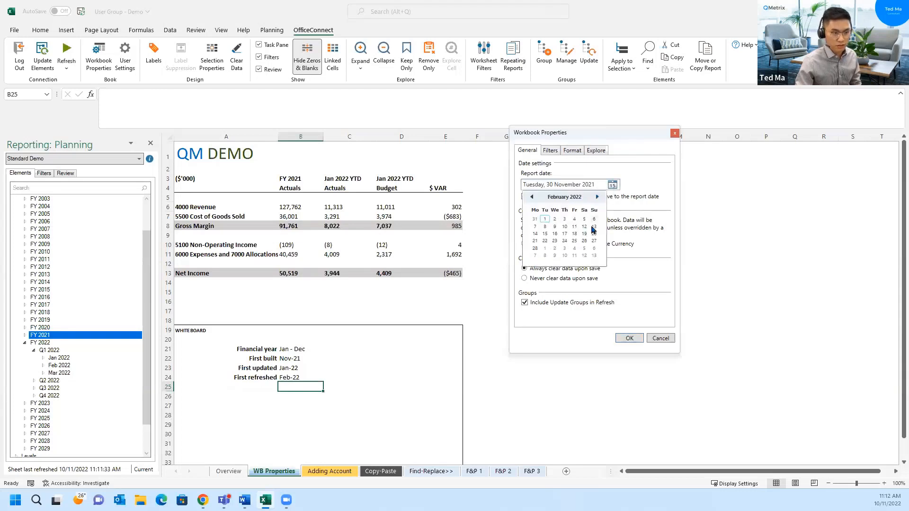
click(535, 249)
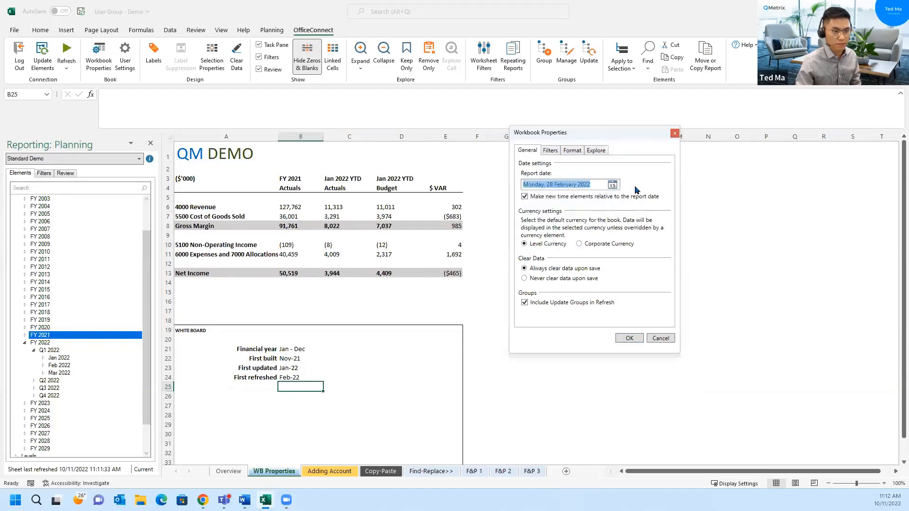
click(629, 338)
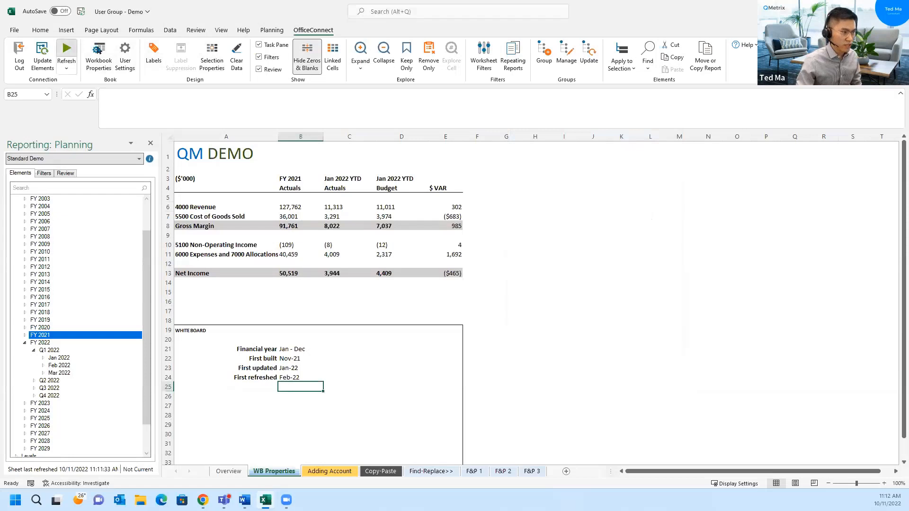
click(67, 51)
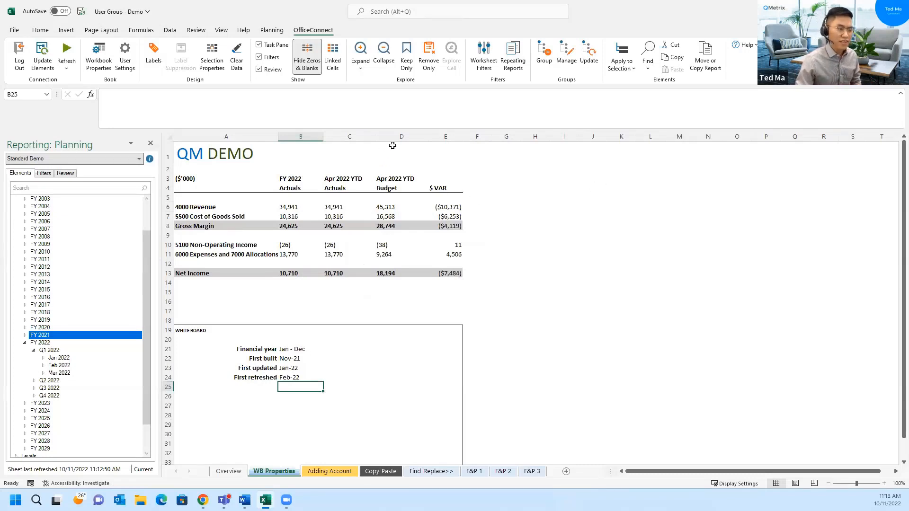
Step: Compare the report's Actuals and Budget columns with the report date in the workbook properties
click(412, 137)
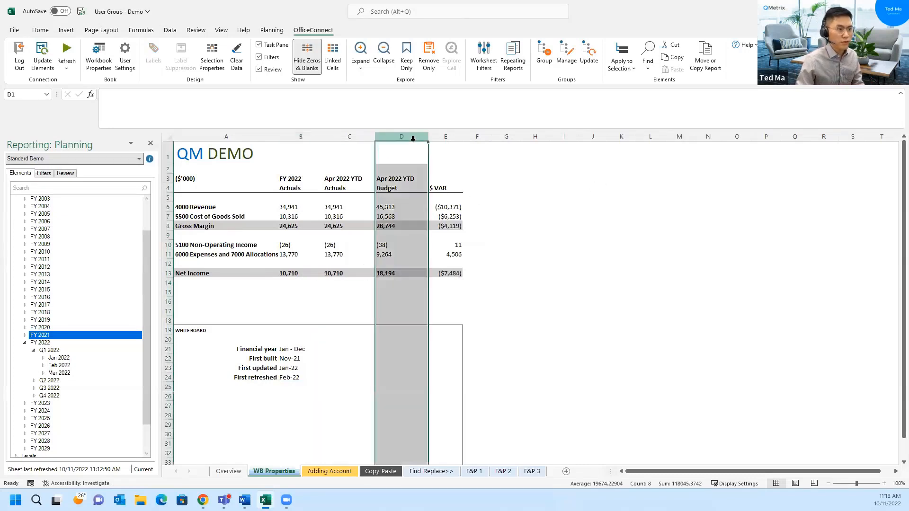
click(348, 157)
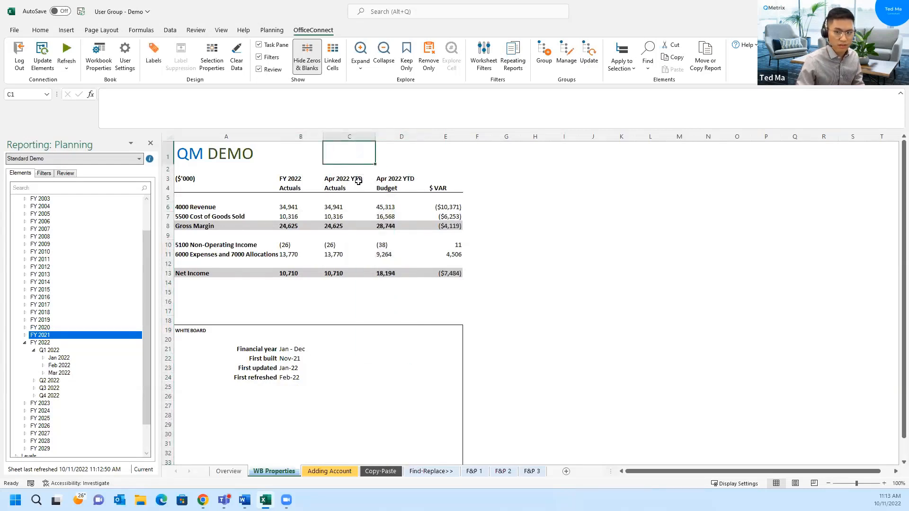
click(112, 69)
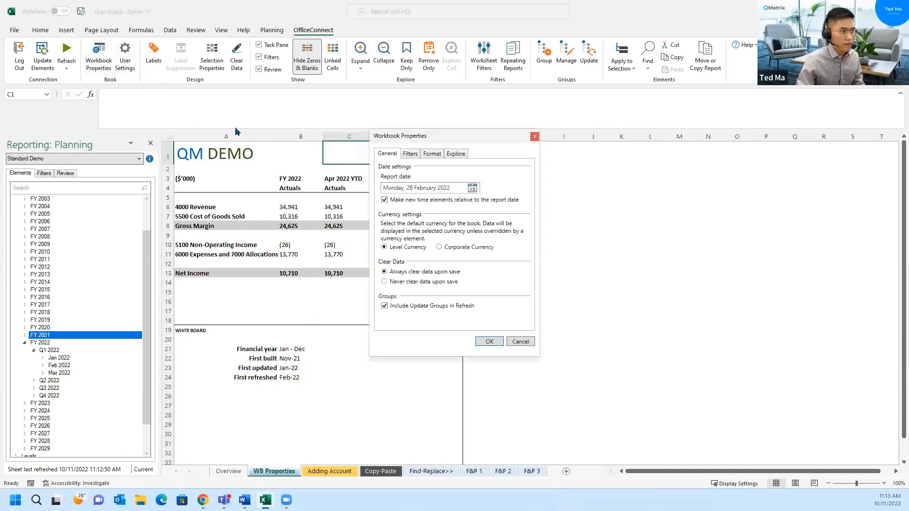
drag(450, 139, 589, 159)
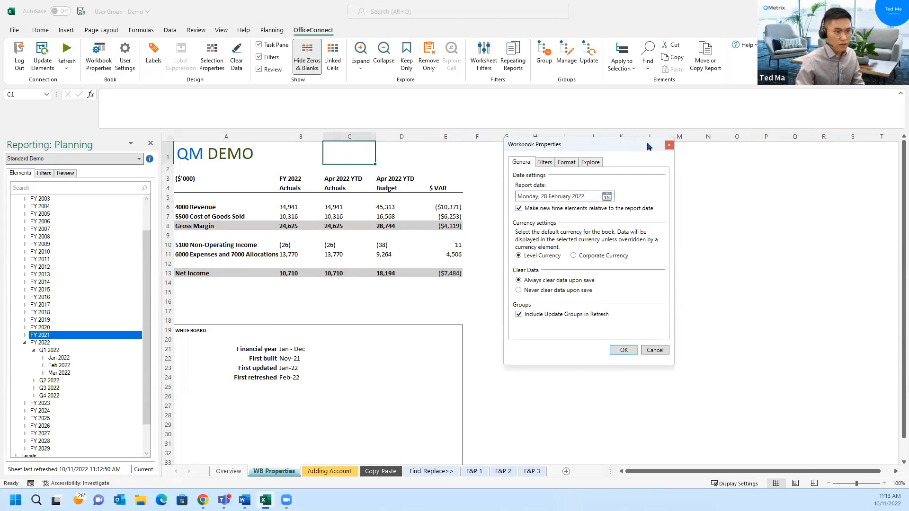
click(668, 145)
click(309, 137)
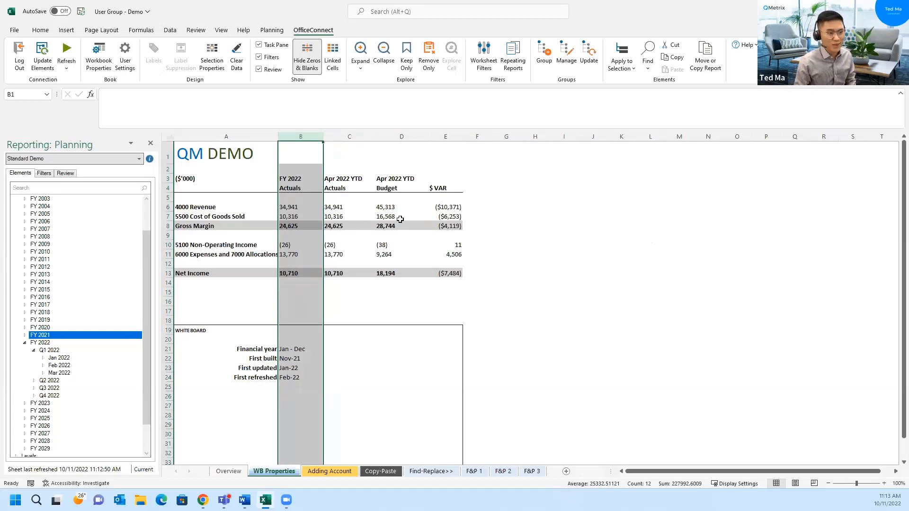
click(543, 237)
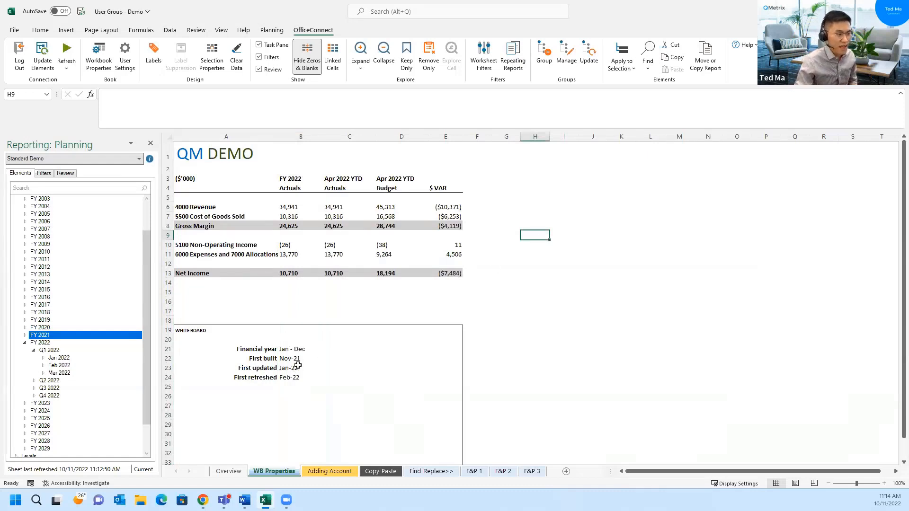
Step: Highlight the First updated label and its date on the white board with a yellow fill
drag(260, 367, 298, 368)
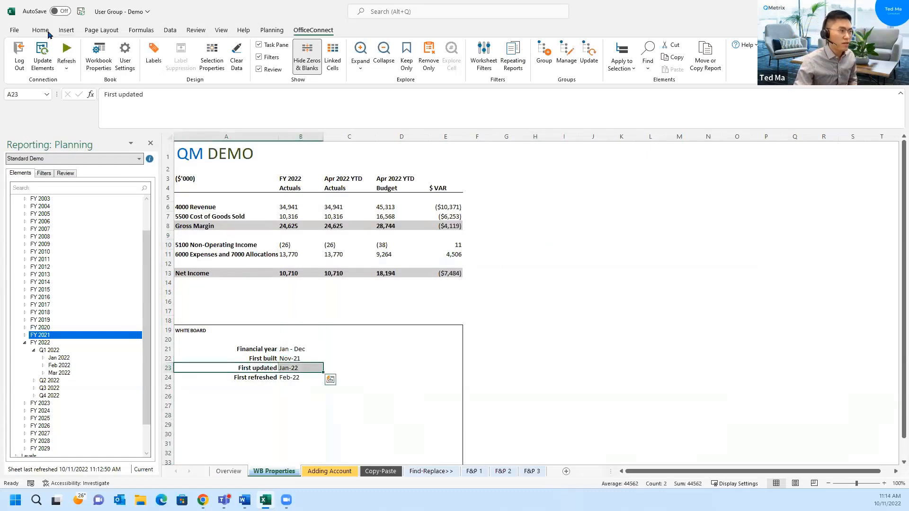
click(40, 29)
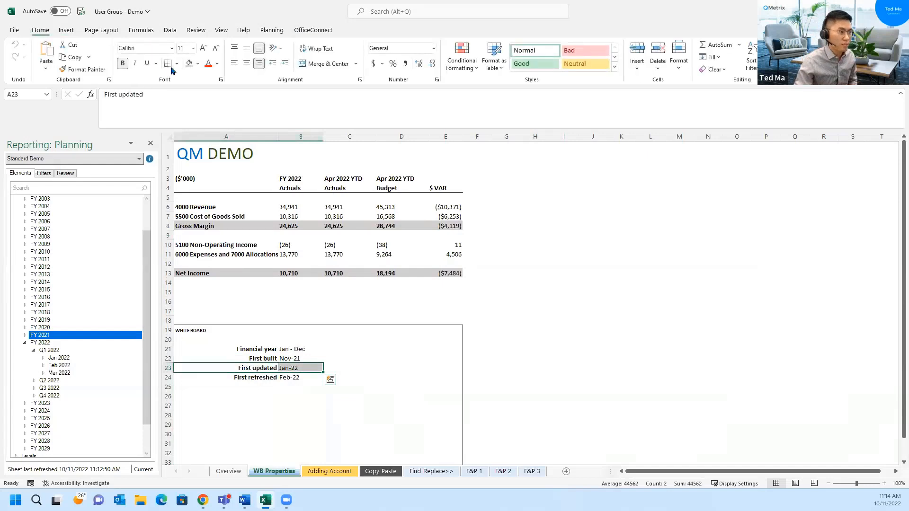
click(197, 64)
click(213, 152)
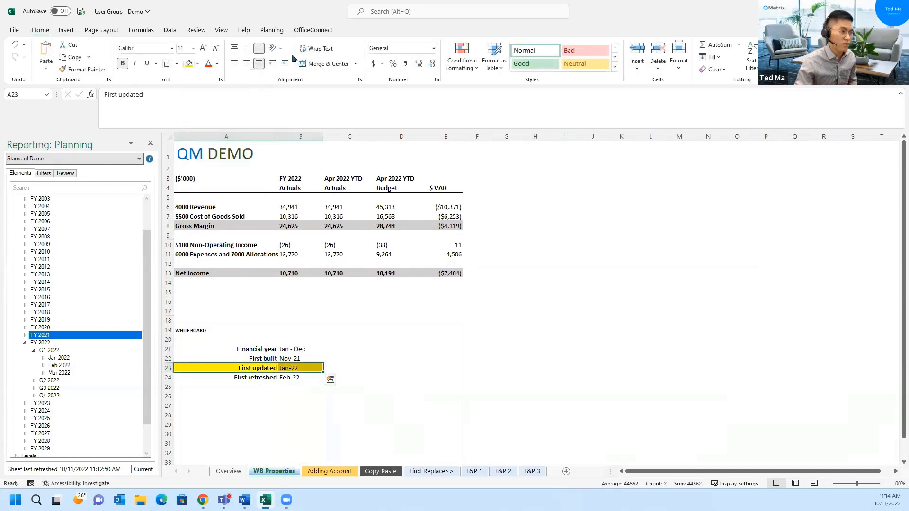
click(312, 29)
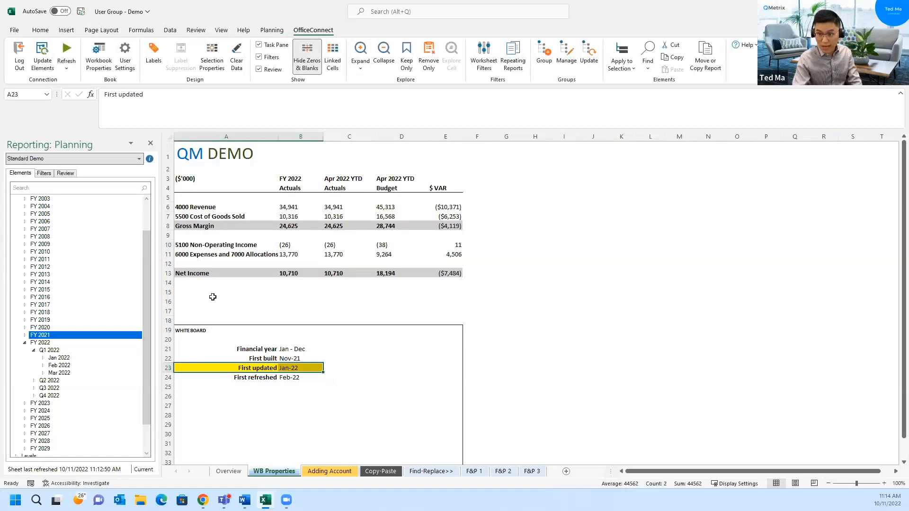
Step: Locate the Jan 2022 time element and check the report date in the workbook properties
click(61, 365)
click(61, 361)
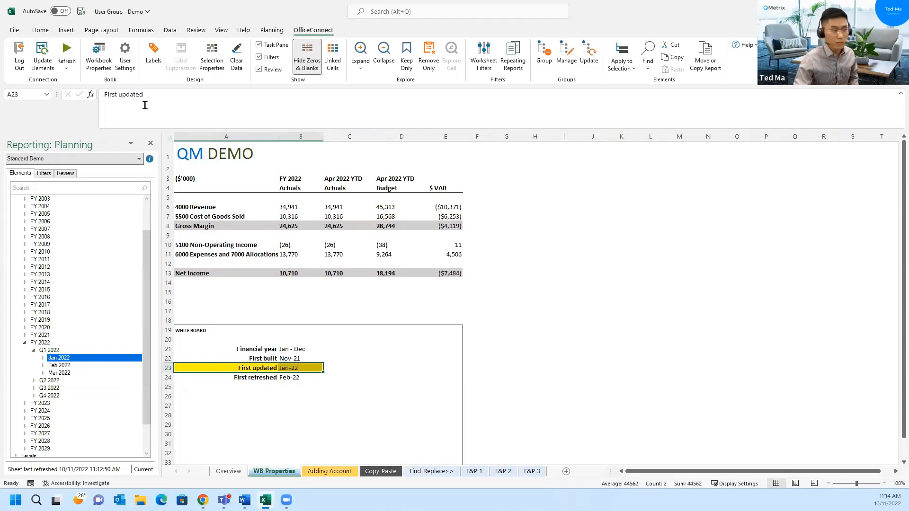
click(97, 67)
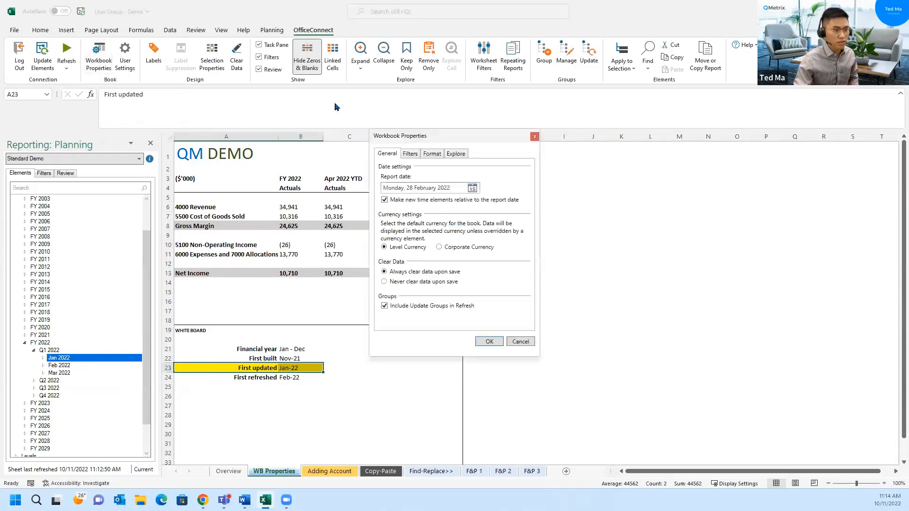
drag(459, 134, 574, 137)
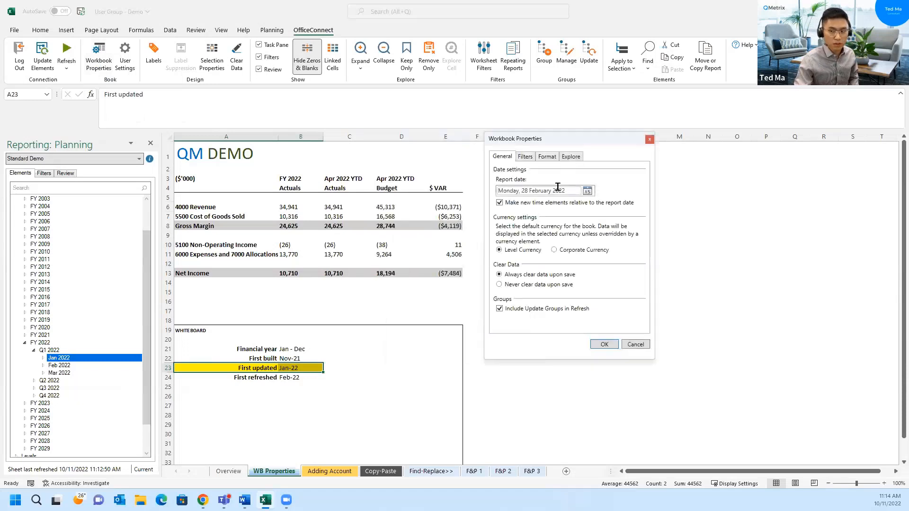
click(648, 140)
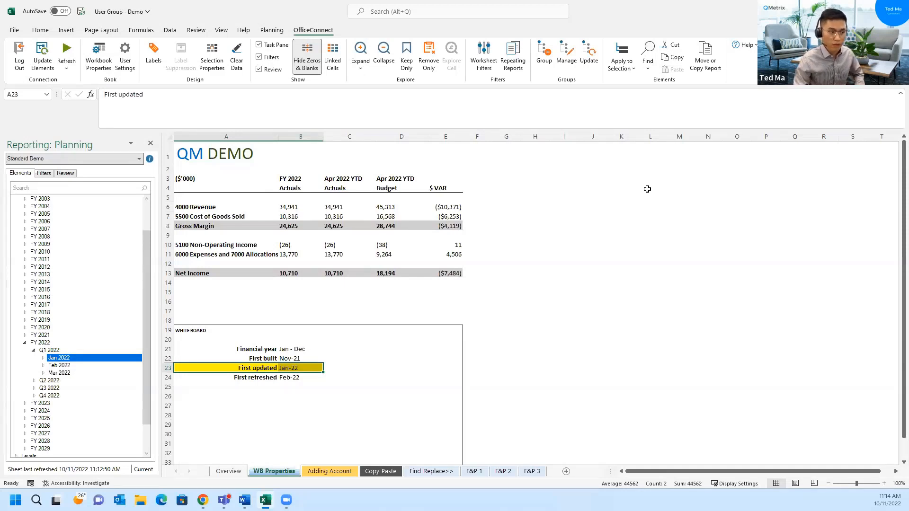
Step: Enter 2 in cell C23 beside the First updated date as its month offset from the First built date
key(Right)
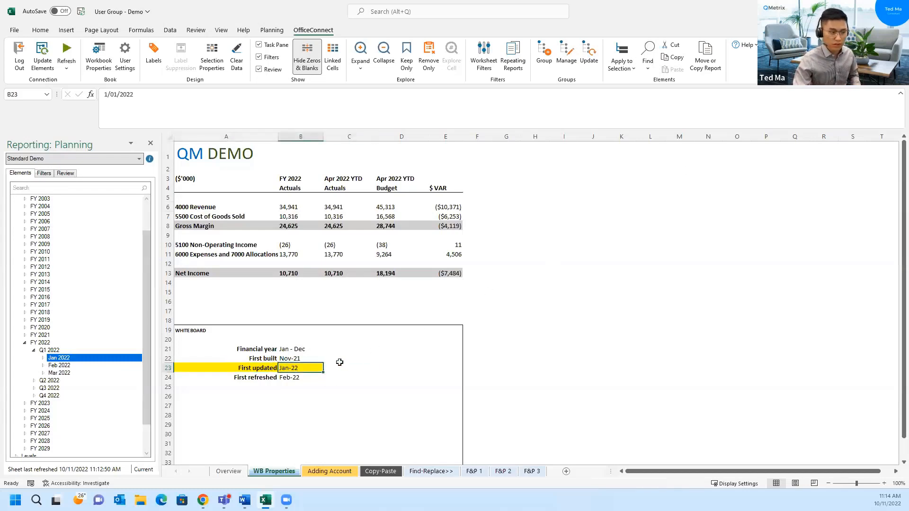
key(Up)
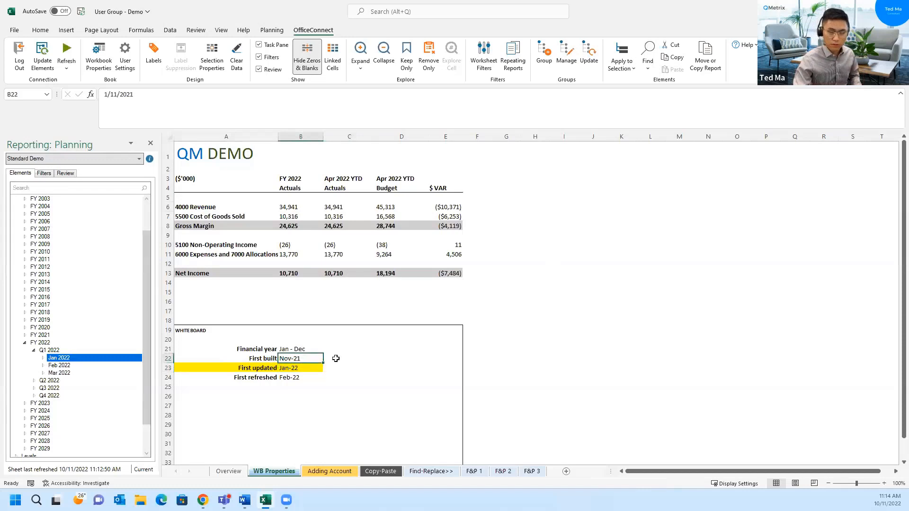
click(308, 367)
click(347, 366)
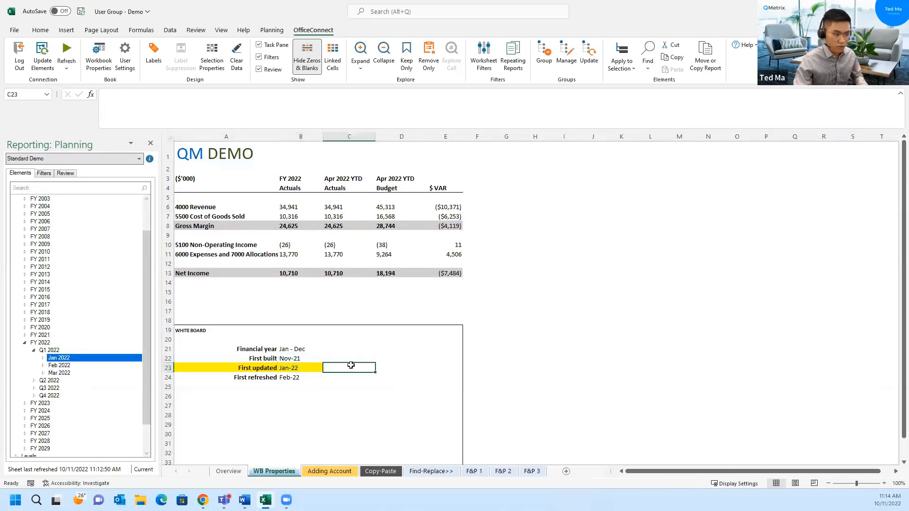
text(2)
key(Tab)
drag(307, 369, 360, 363)
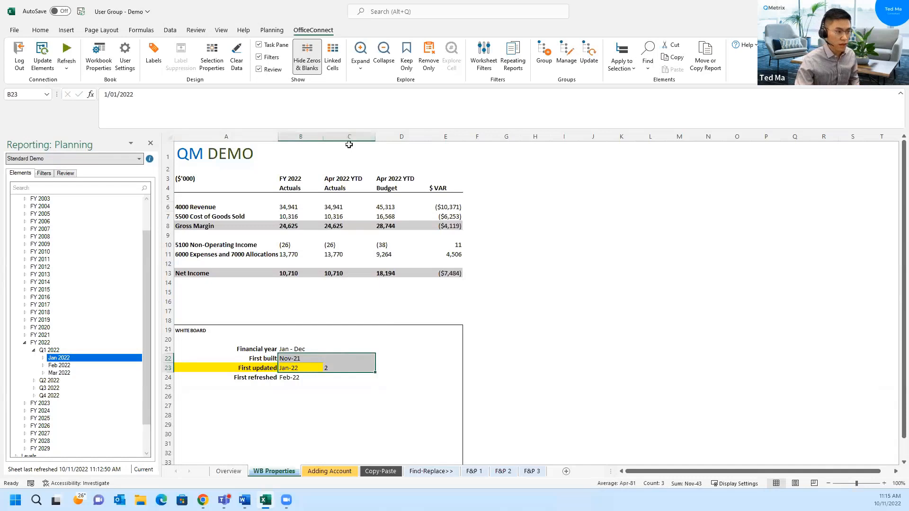
Step: Review the time elements assigned to the year-to-date Actuals column C and the full-year Actuals column B
click(348, 147)
click(349, 137)
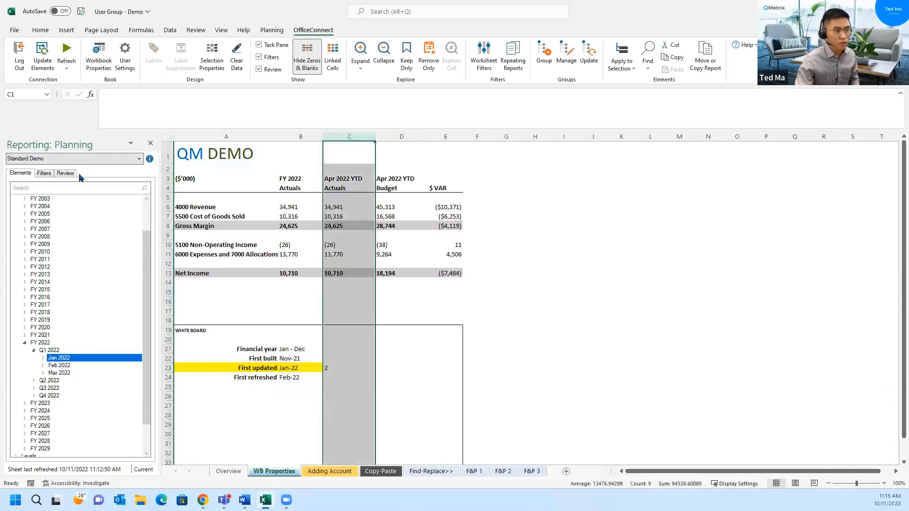
click(66, 174)
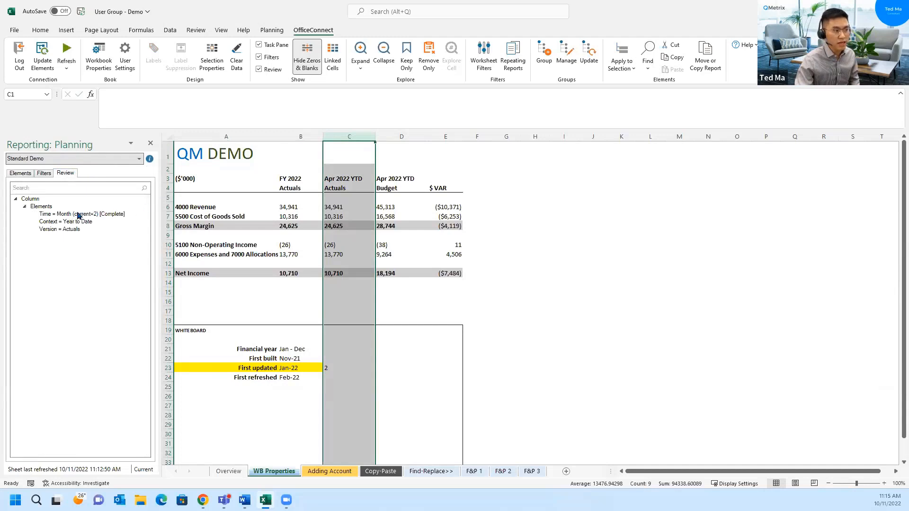
mouse_move(70, 217)
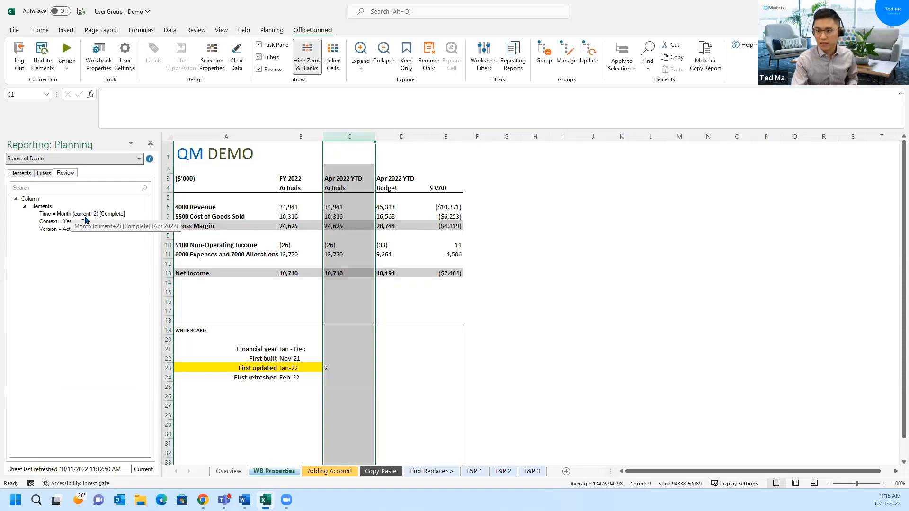
click(294, 138)
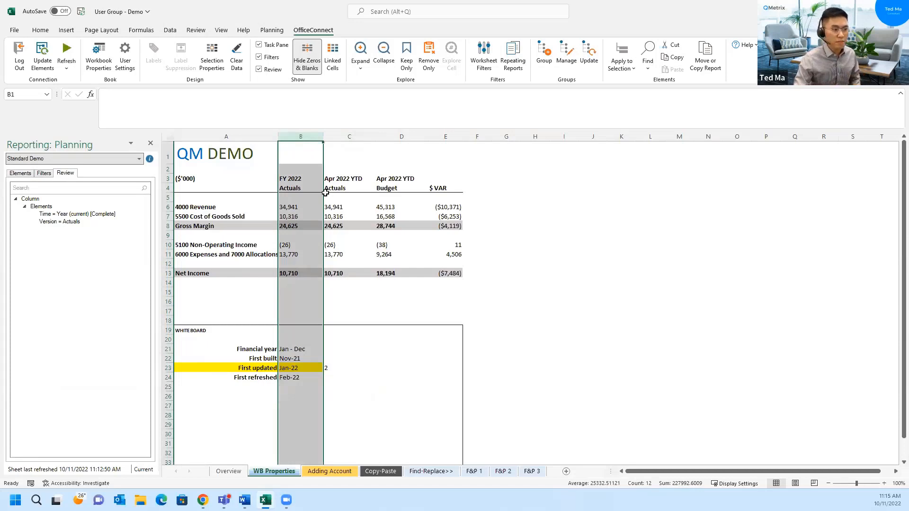
click(79, 216)
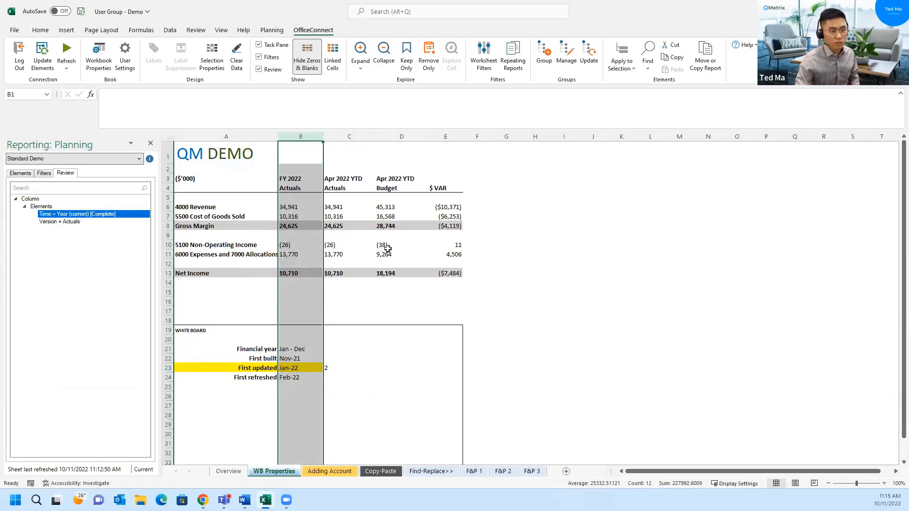
Step: Review the report date and relative time setting in the workbook properties without changing them
click(562, 187)
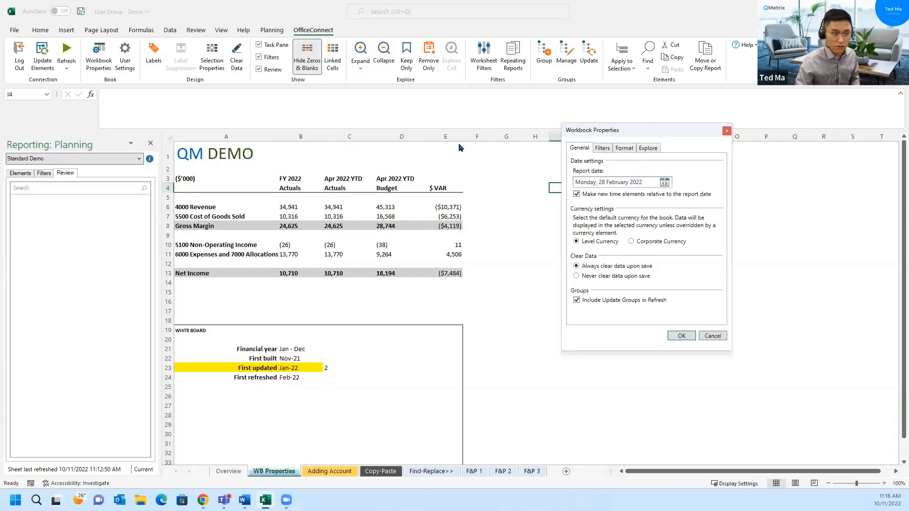
click(726, 131)
click(594, 226)
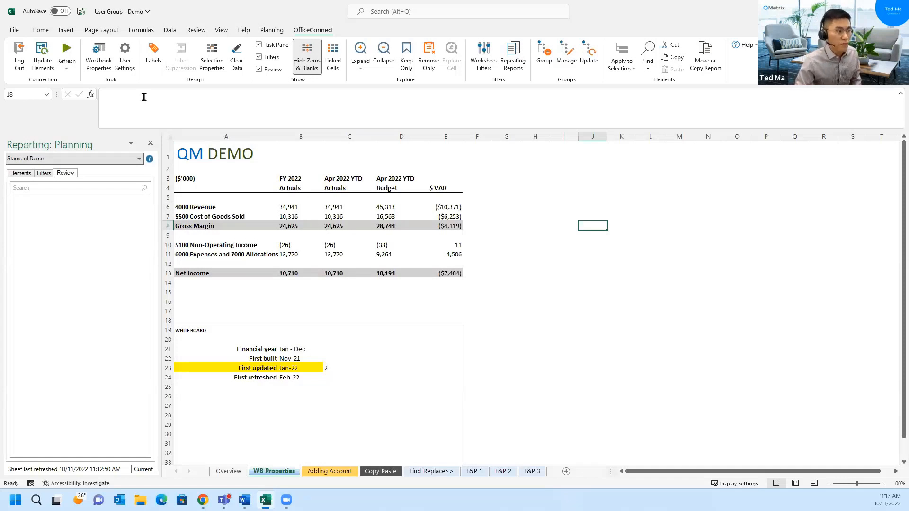
Step: Set the workbook's report date to late November 2021 and refresh the report data
click(98, 57)
drag(469, 138, 600, 147)
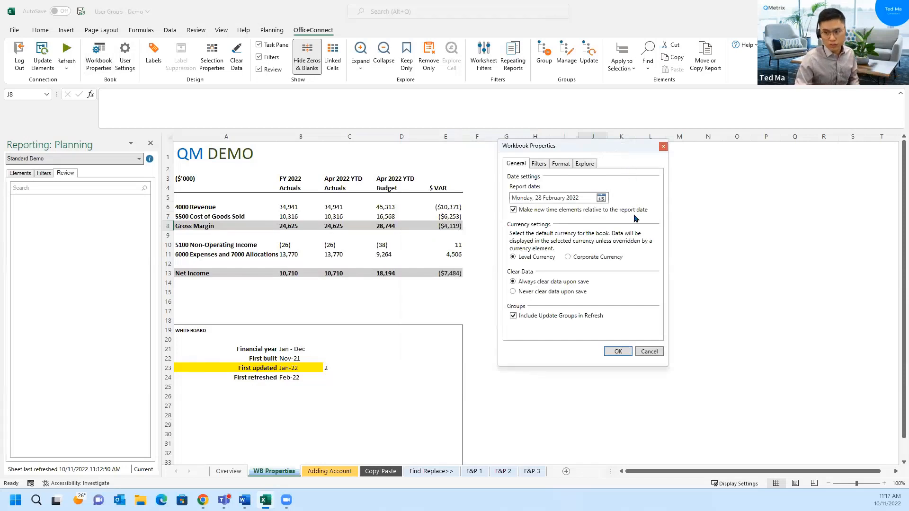
click(601, 200)
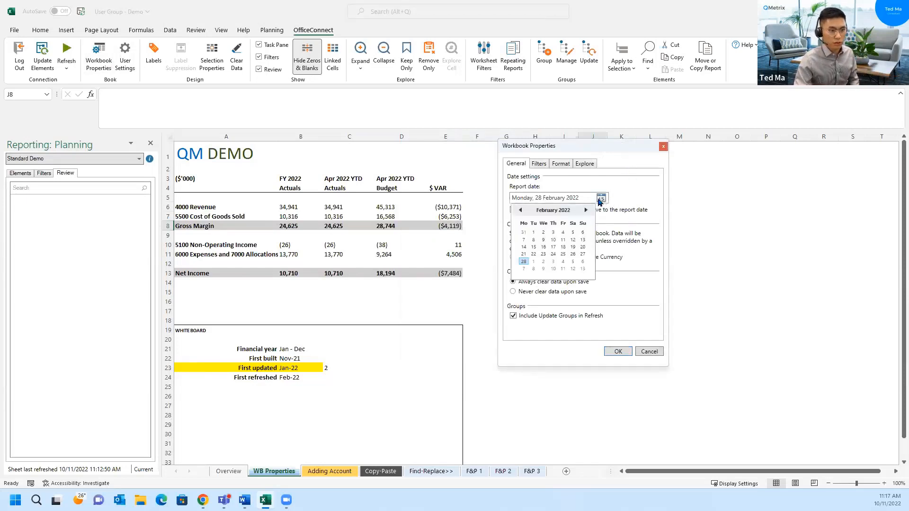
click(521, 211)
click(521, 211)
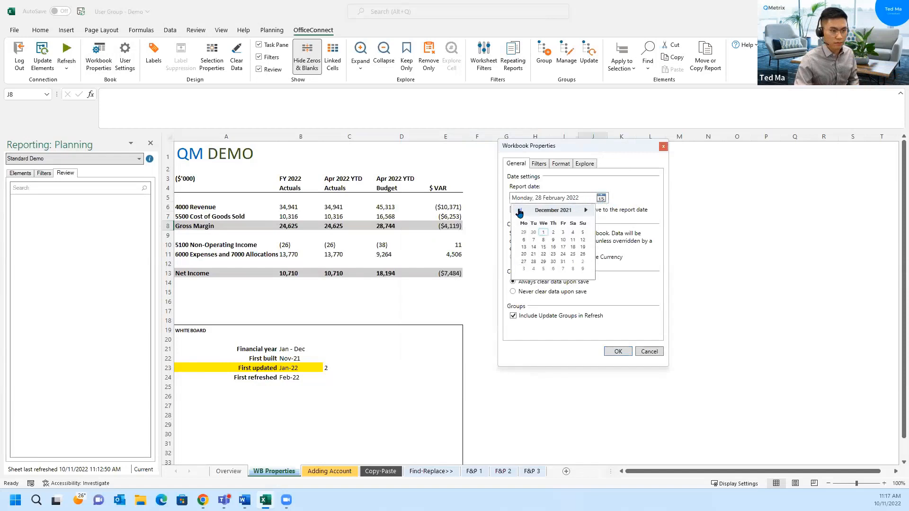
click(519, 211)
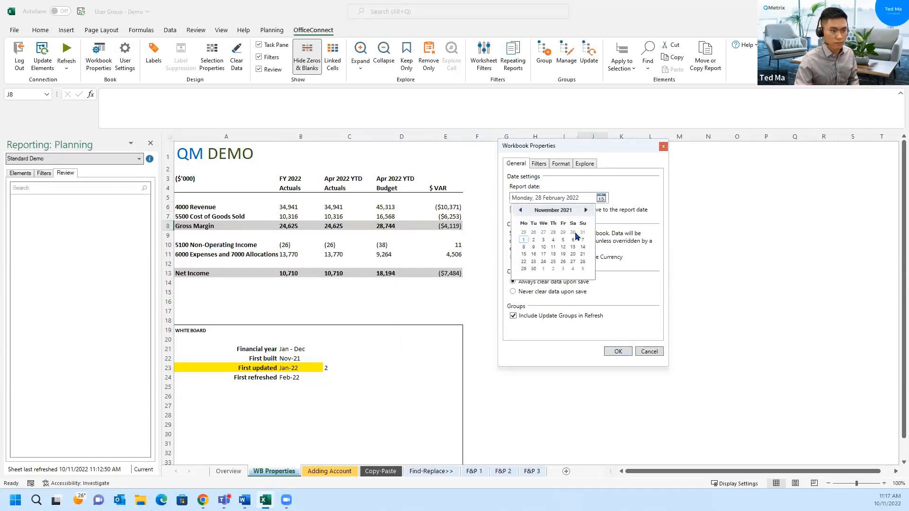
click(533, 263)
click(616, 352)
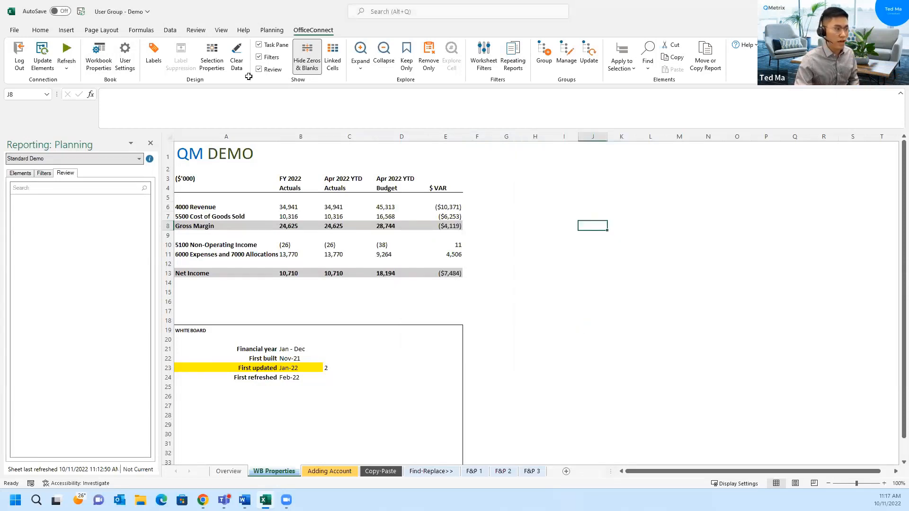
click(65, 51)
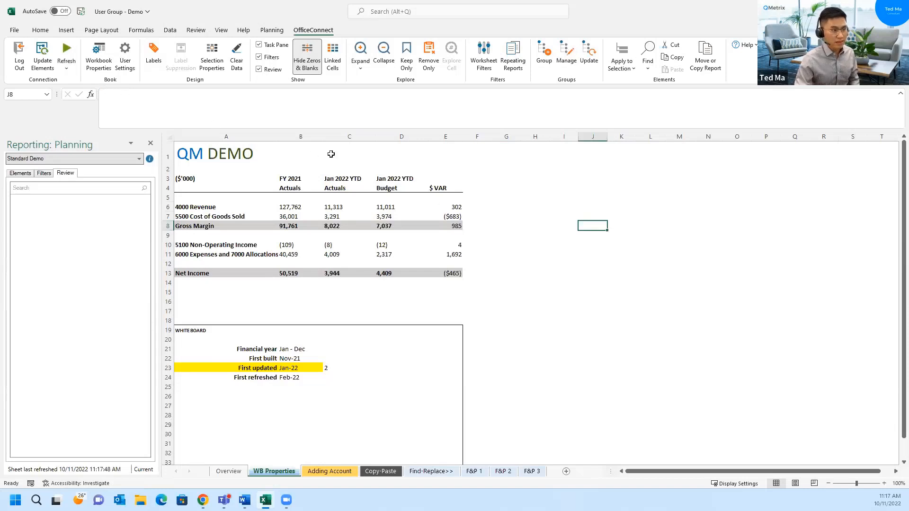
Step: Examine the period headings of the Actuals and Budget columns against the First updated entry on the white board
click(340, 183)
click(394, 181)
click(316, 179)
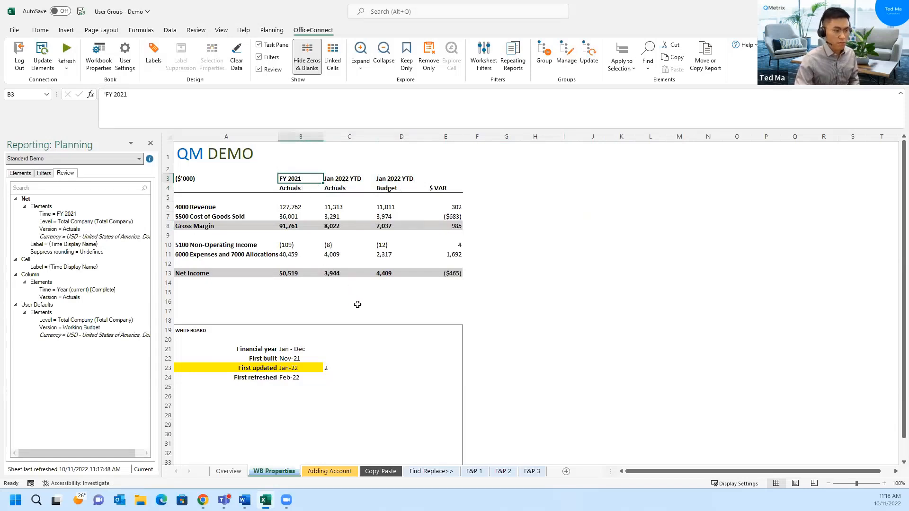
mouse_move(256, 368)
mouse_down()
mouse_move(314, 367)
mouse_move(256, 364)
mouse_up()
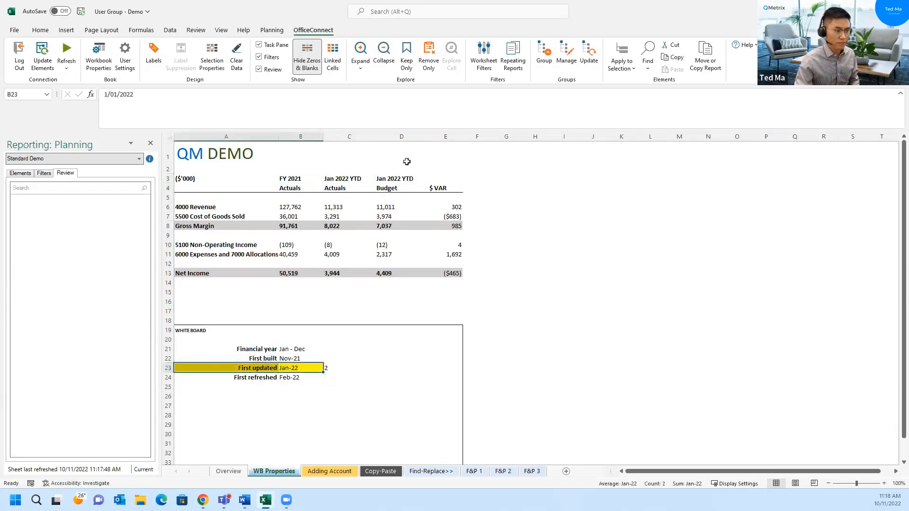
Step: Switch the time element of the year-to-date Budget column D from relative to absolute
click(406, 138)
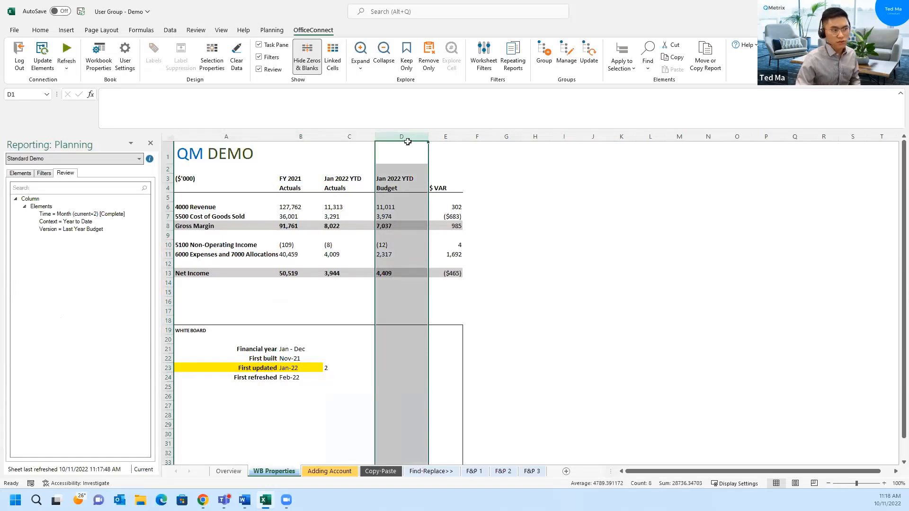
click(96, 215)
right_click(96, 216)
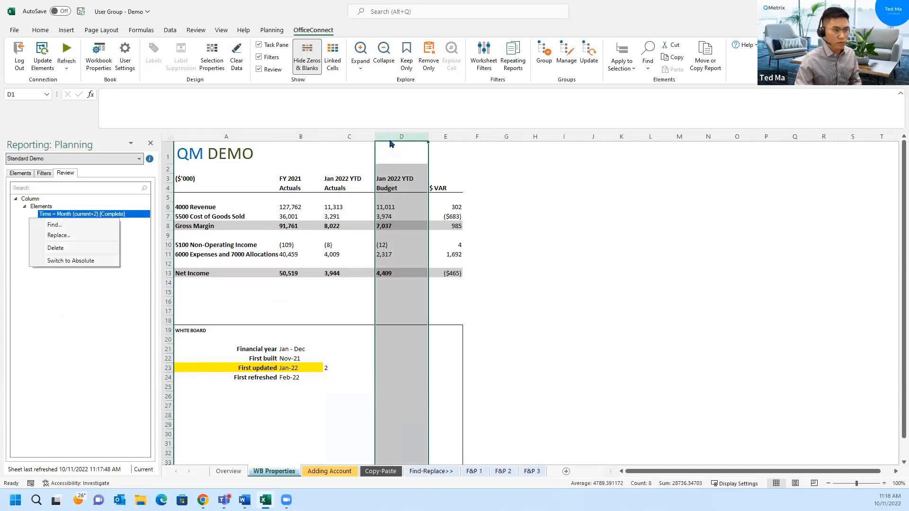
click(90, 277)
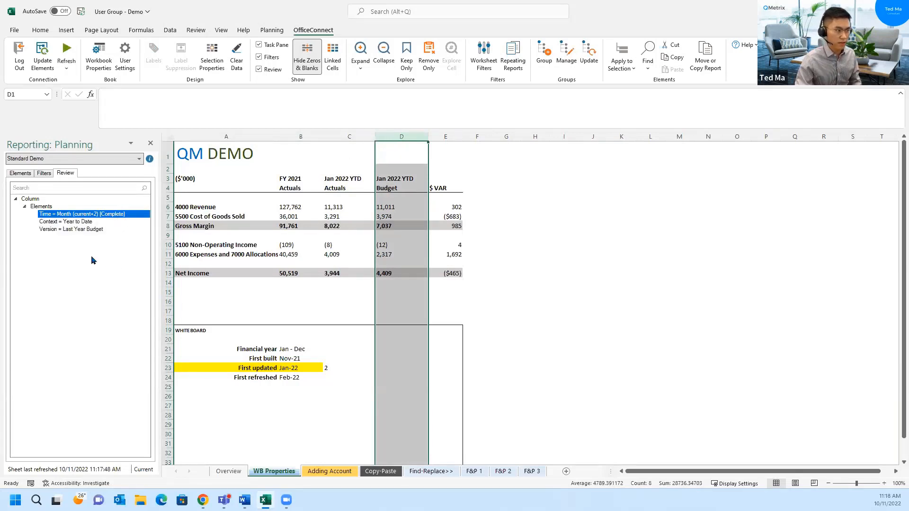
right_click(58, 217)
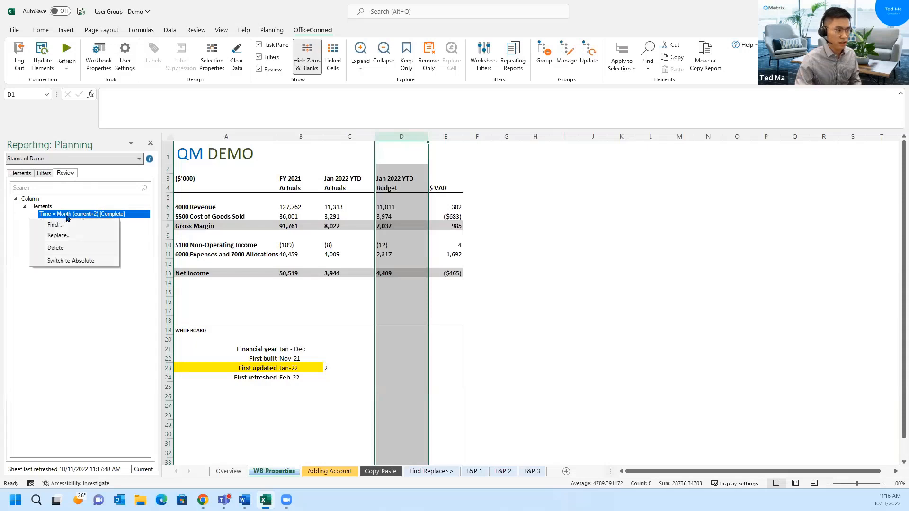
click(90, 261)
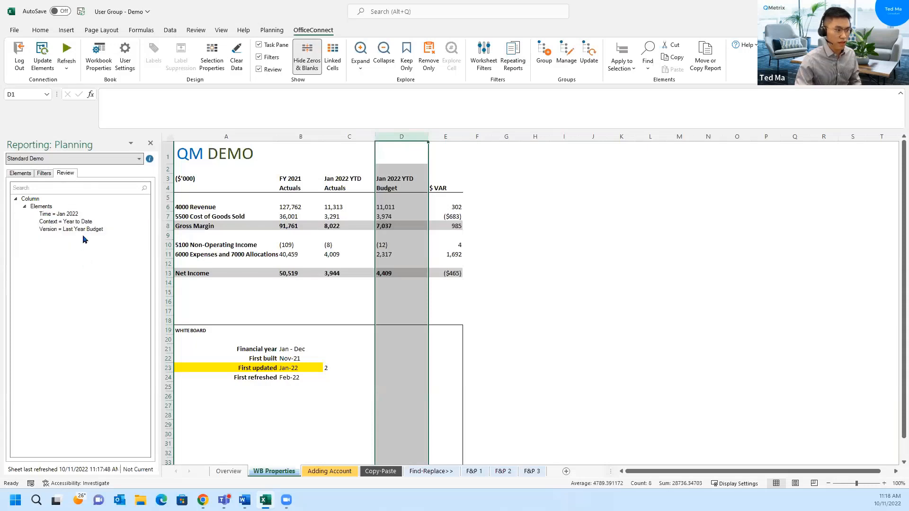
click(74, 215)
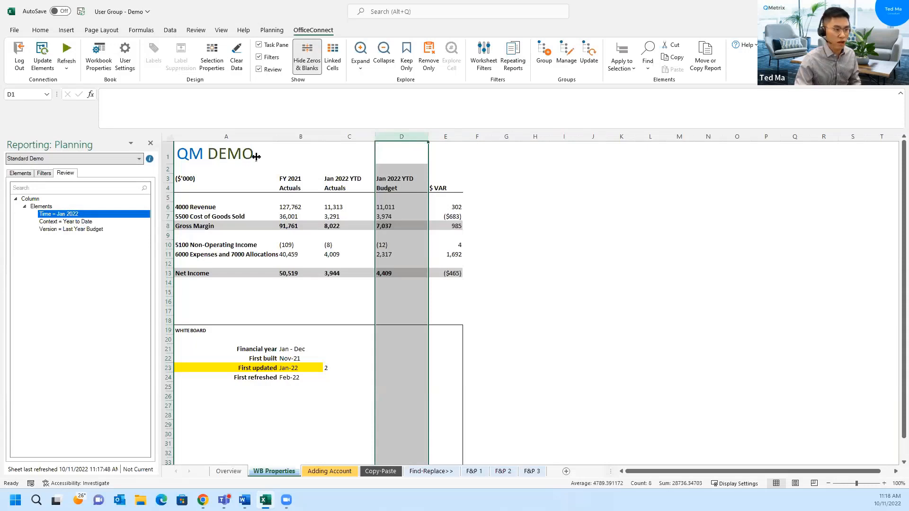
Step: Switch the time element of the year-to-date Actuals column C from relative to absolute
click(354, 139)
right_click(77, 216)
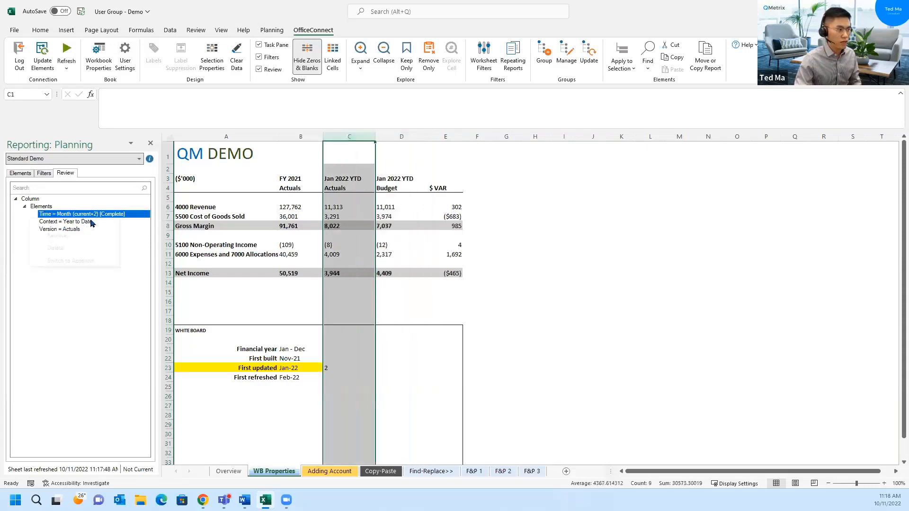
click(77, 261)
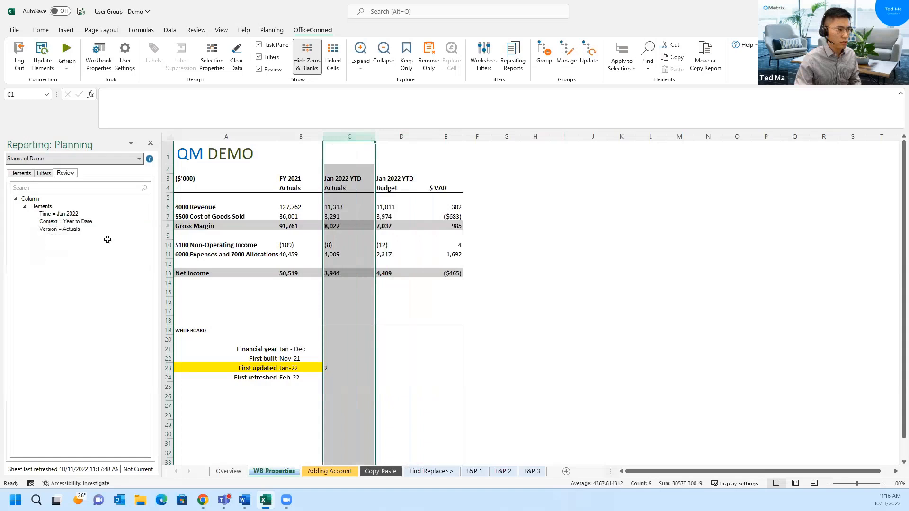
Step: Switch the full-year Actuals column B's time element to absolute and check the time elements of columns C and D
click(300, 152)
right_click(68, 214)
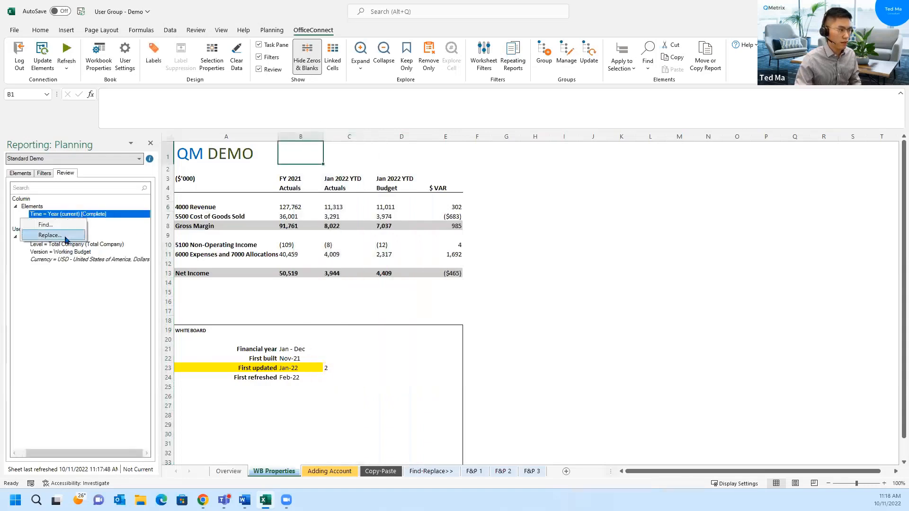
click(62, 274)
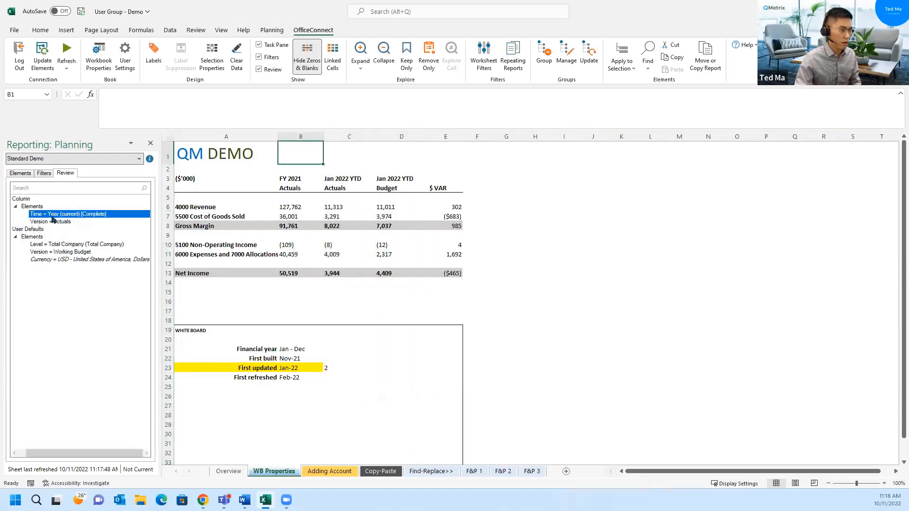
click(301, 138)
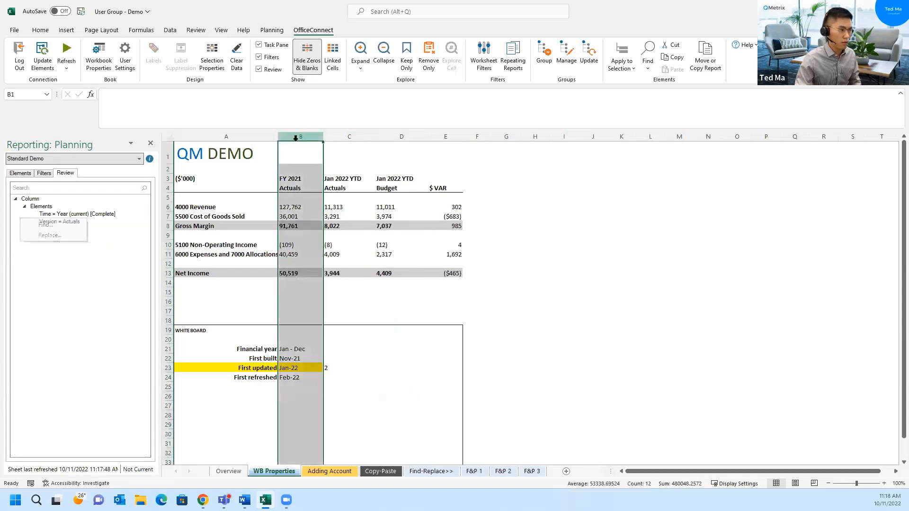
right_click(67, 214)
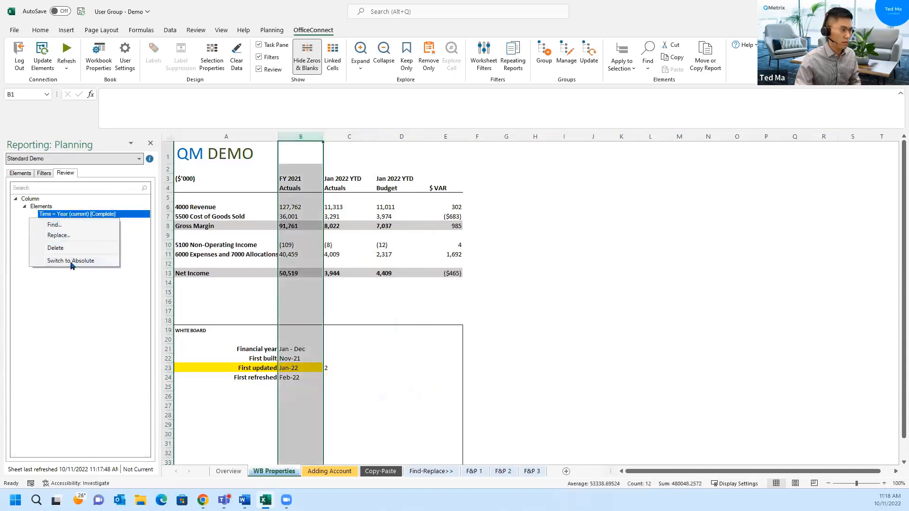
click(71, 264)
click(526, 216)
click(363, 138)
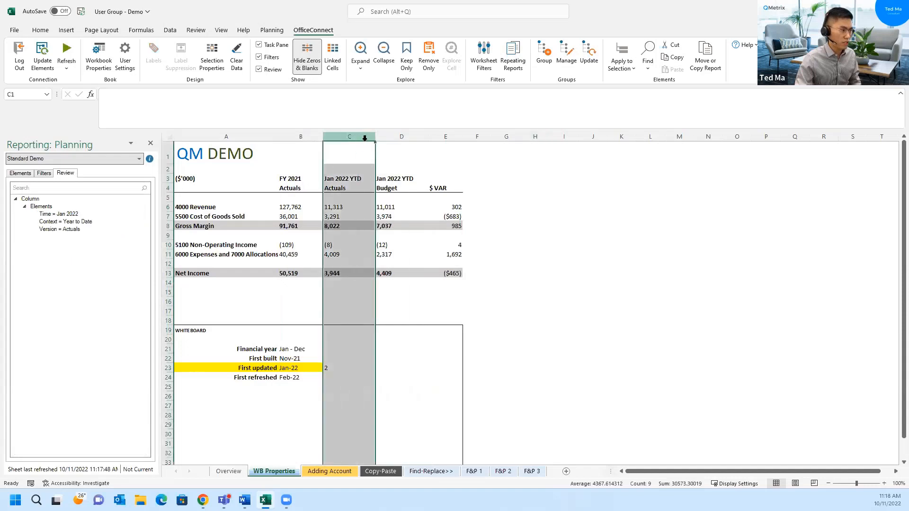
click(402, 137)
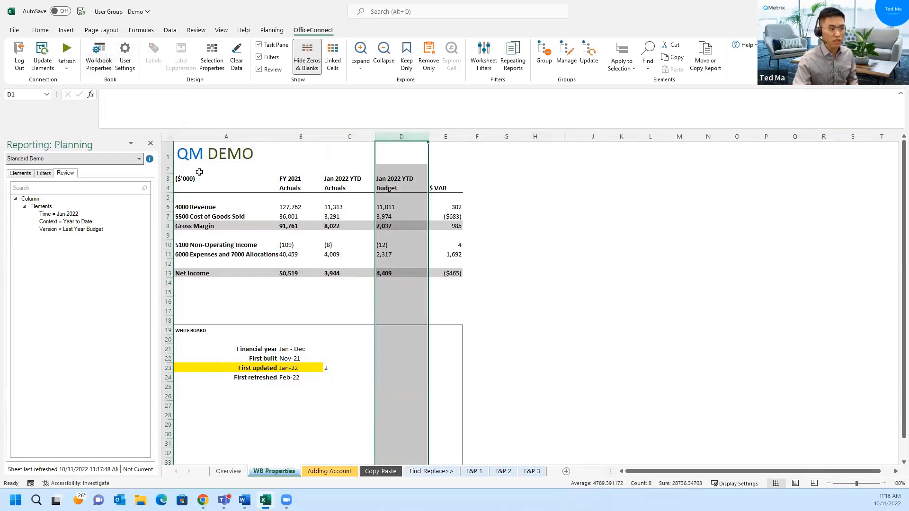
Step: Set the workbook's report date to 31 January 2022, keeping new time elements relative, and refresh the report data
click(98, 56)
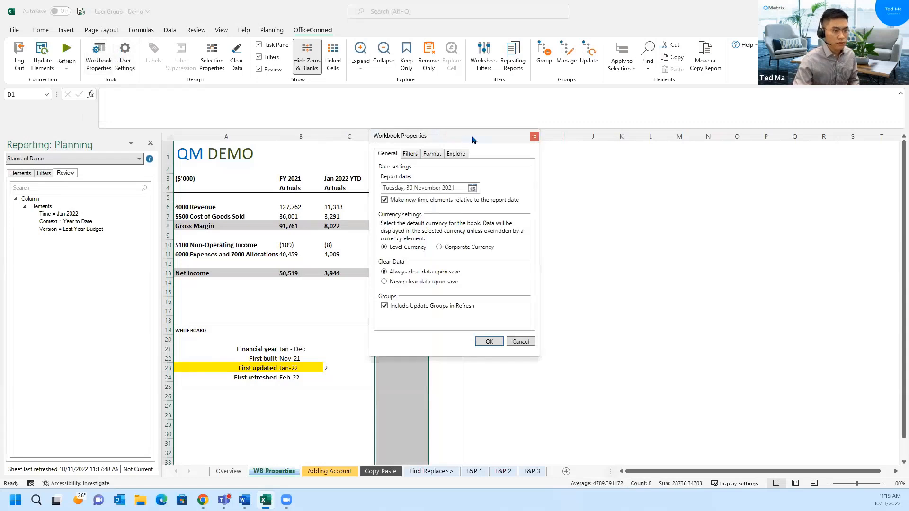
drag(471, 136, 595, 140)
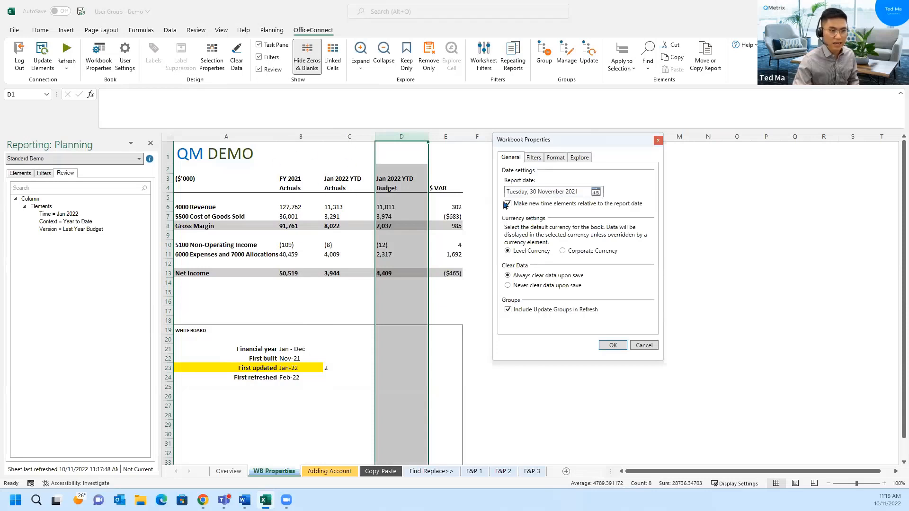
click(596, 193)
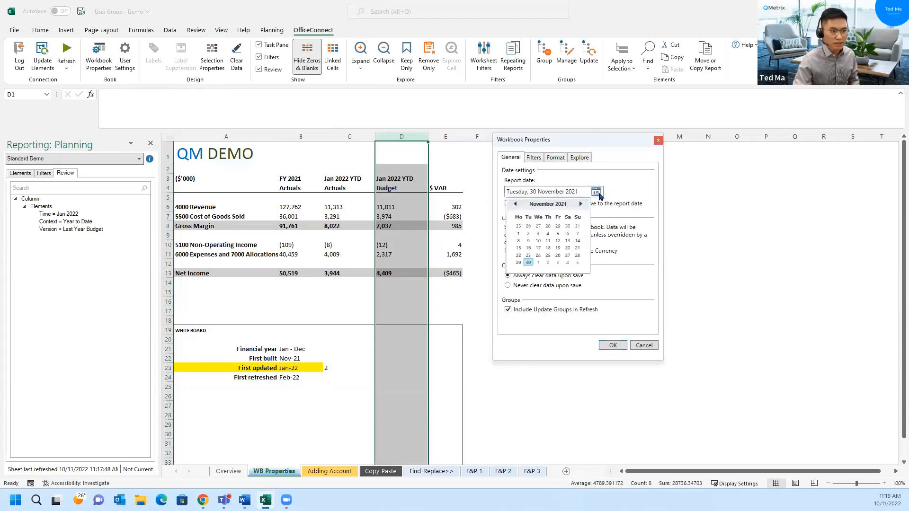
click(582, 205)
click(582, 205)
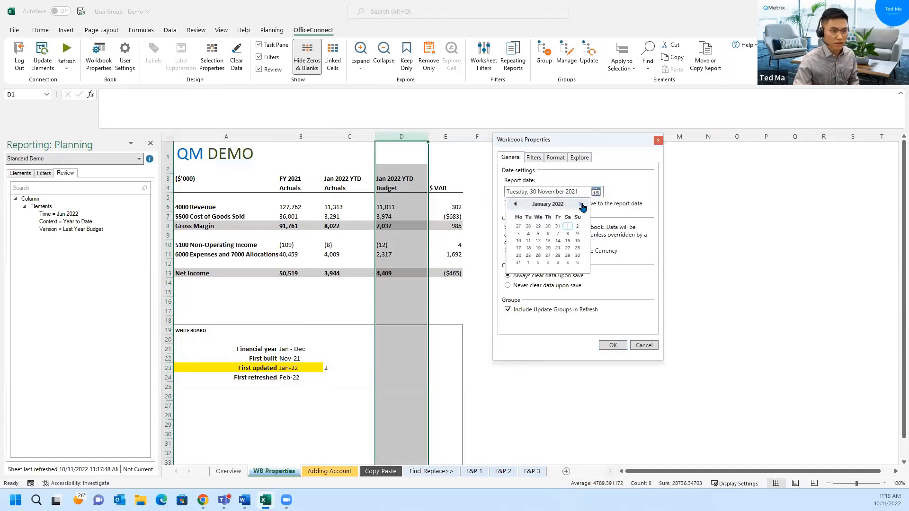
click(518, 263)
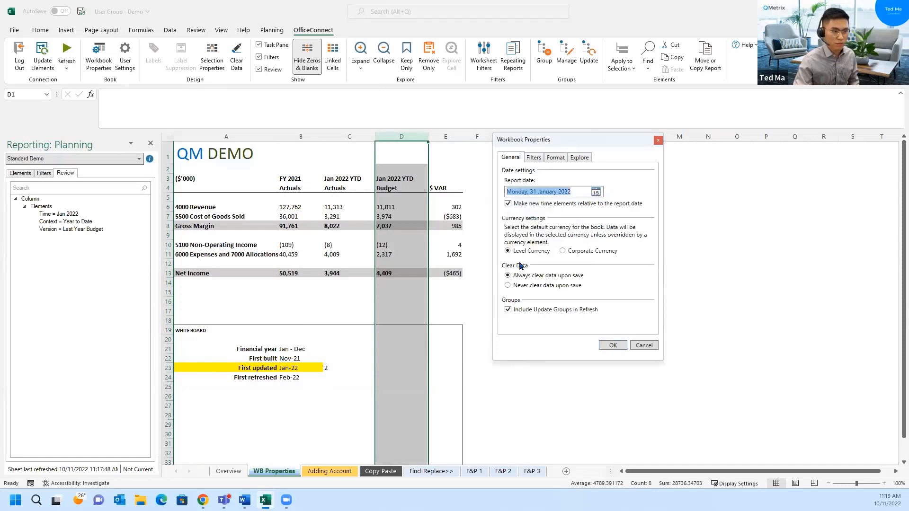
click(612, 345)
click(611, 327)
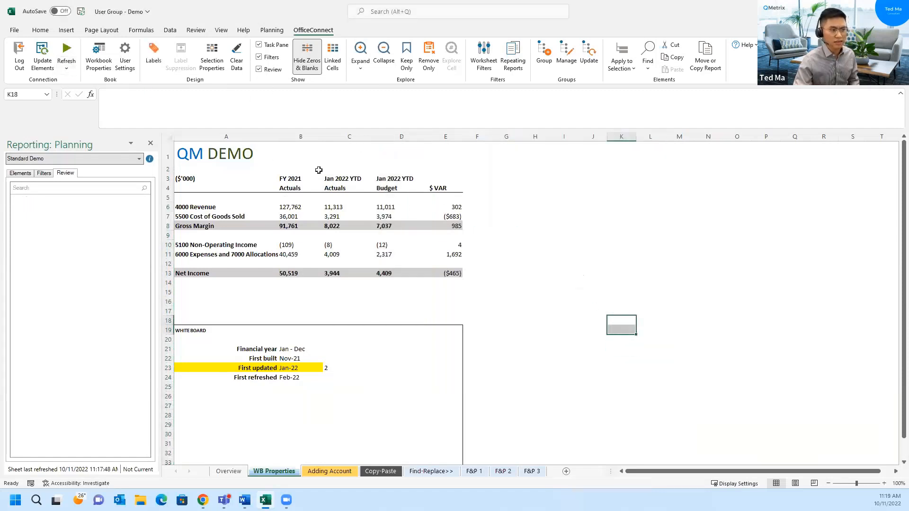
click(66, 51)
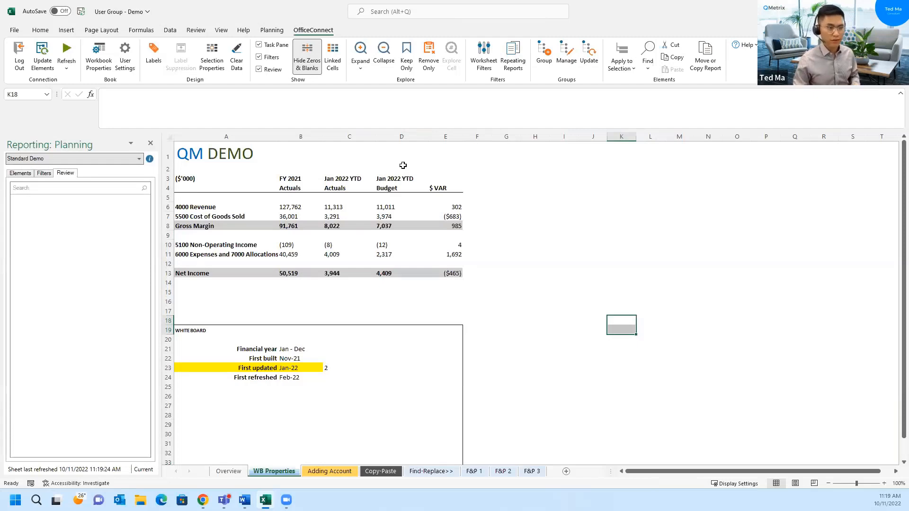
Step: Review the time elements of the Budget and Actuals columns and the report date in the workbook properties without changing them
click(402, 138)
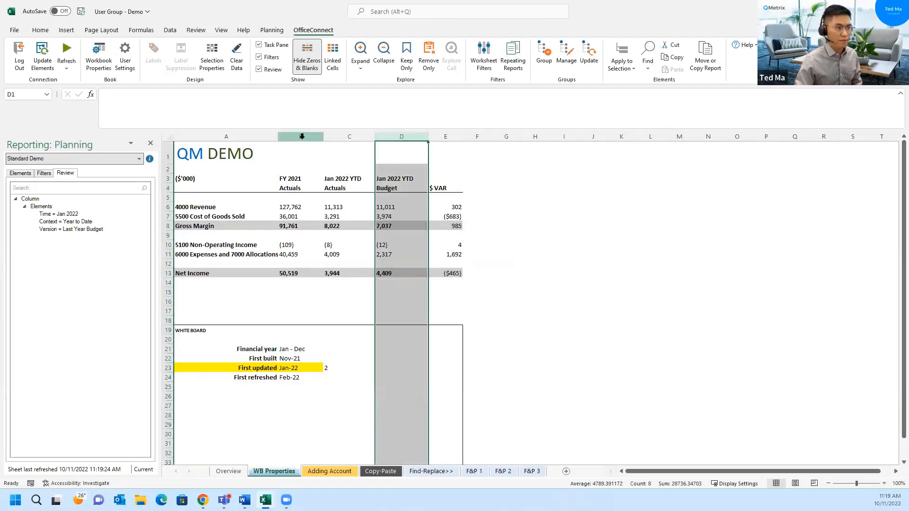
click(302, 136)
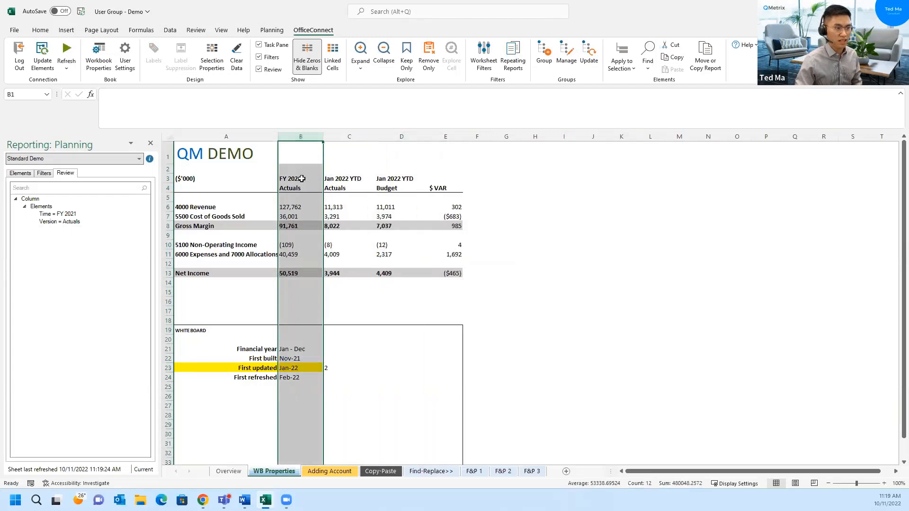
click(356, 180)
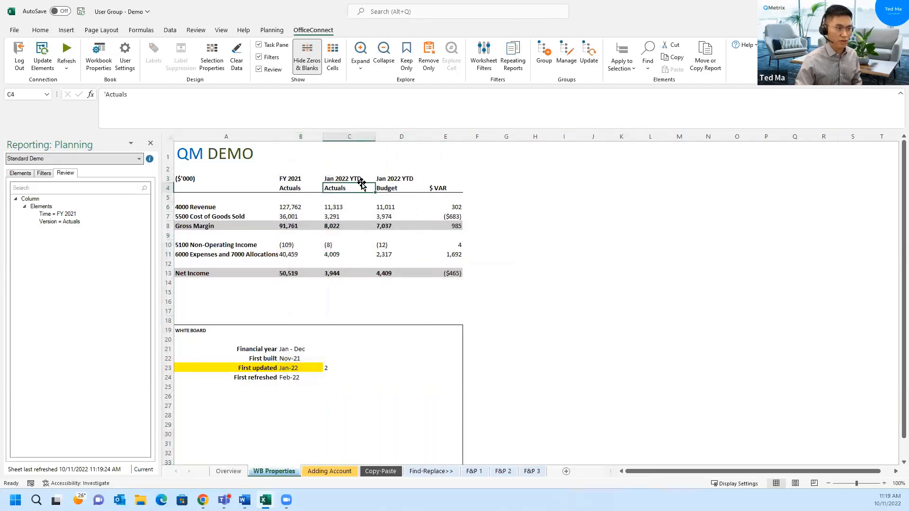
click(101, 66)
drag(417, 138, 532, 141)
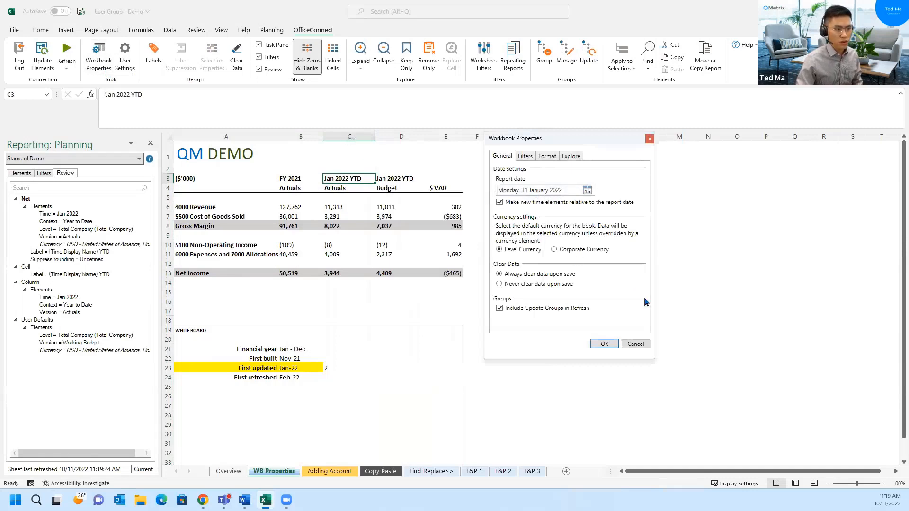
click(636, 343)
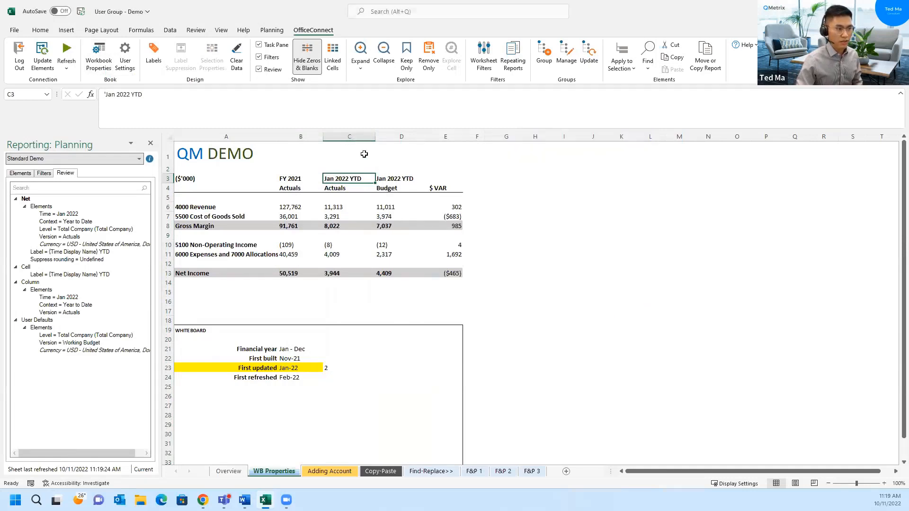
Step: Switch the year-to-date Actuals column C's time element to relative and compare it with the report date in the workbook properties
click(345, 137)
click(68, 215)
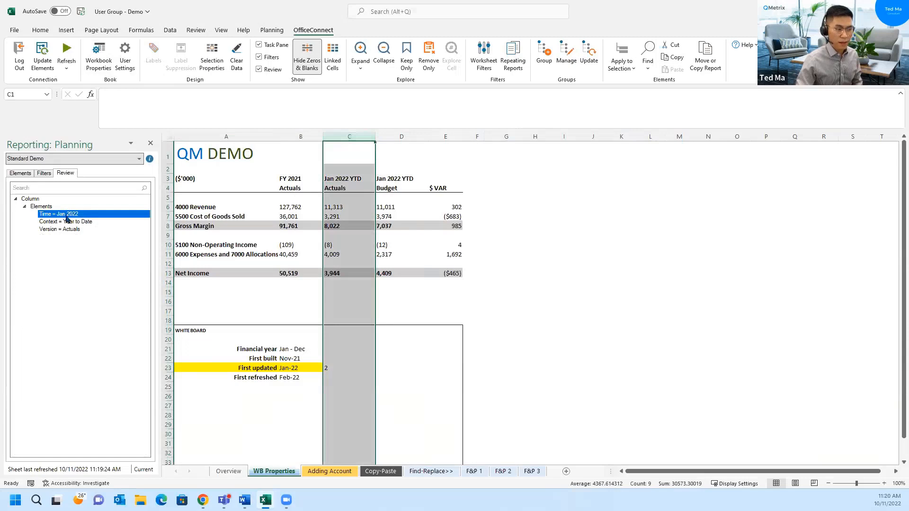
right_click(67, 219)
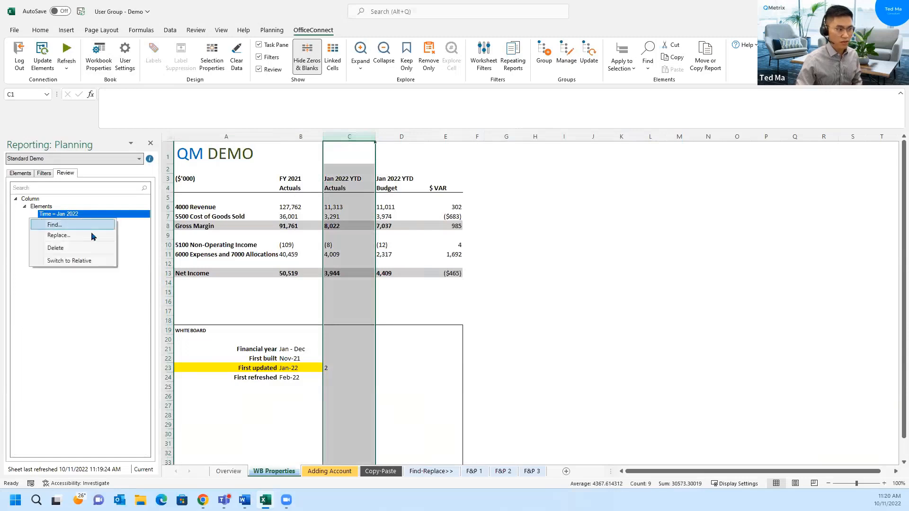
click(90, 264)
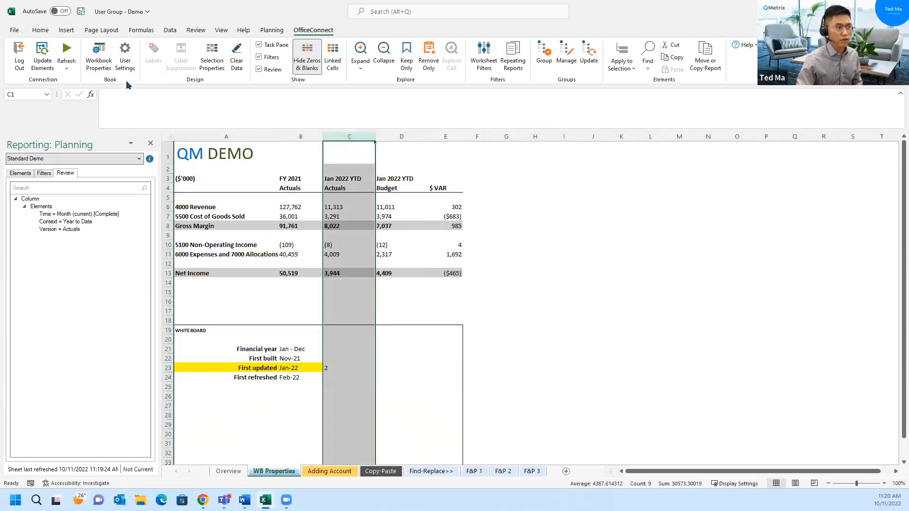
click(100, 61)
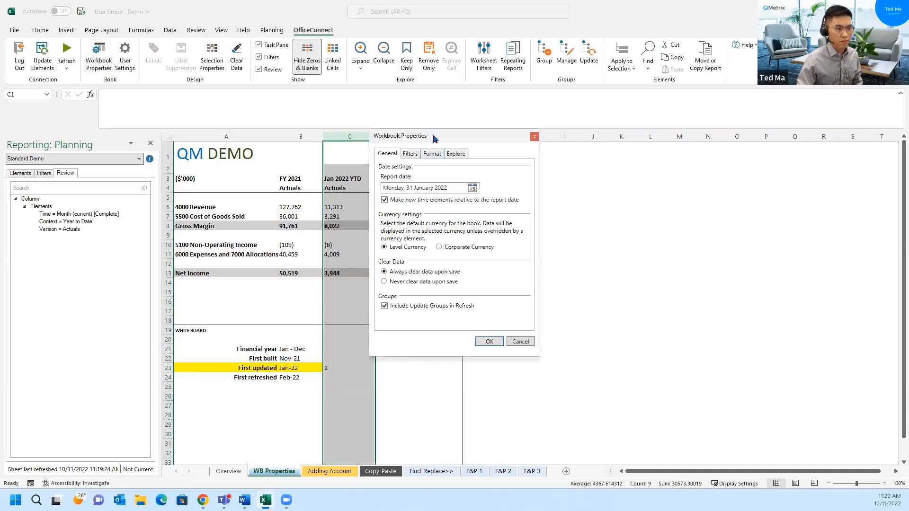
drag(433, 134, 527, 120)
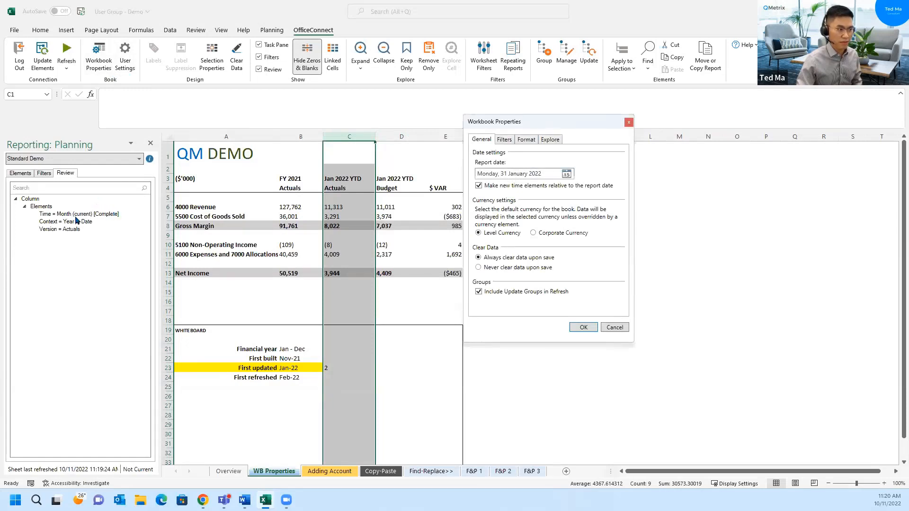
click(614, 327)
Step: Switch the time element of the year-to-date Budget column D from absolute to relative
click(410, 138)
click(75, 215)
right_click(74, 217)
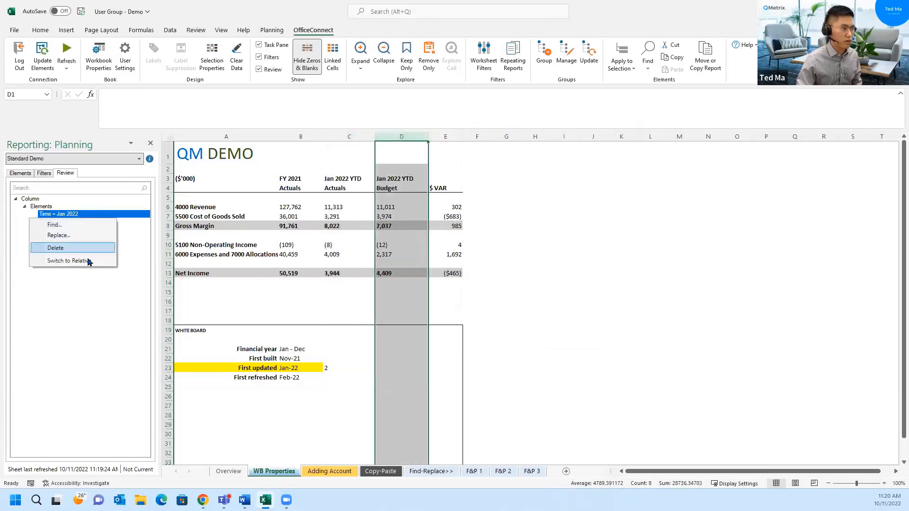
click(87, 262)
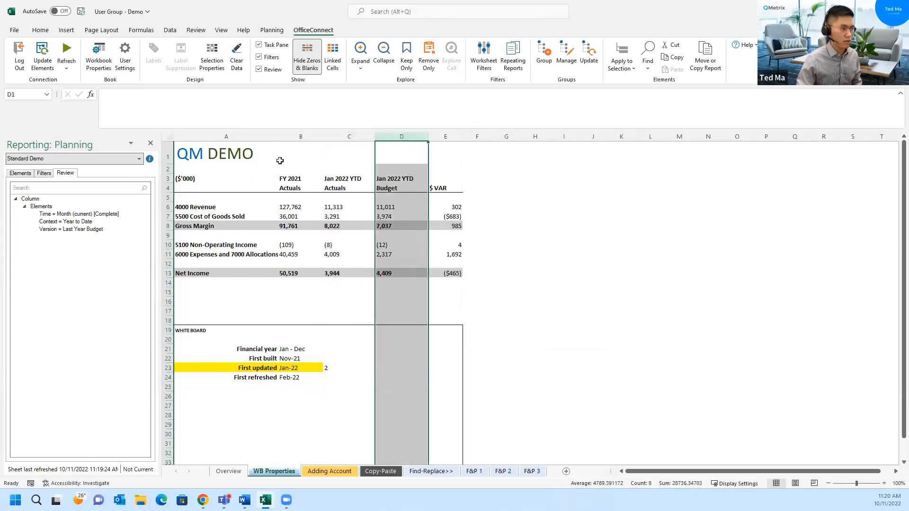
Step: Switch the time element of the full-year Actuals column B to relative and deselect the column
click(301, 136)
click(71, 215)
right_click(71, 215)
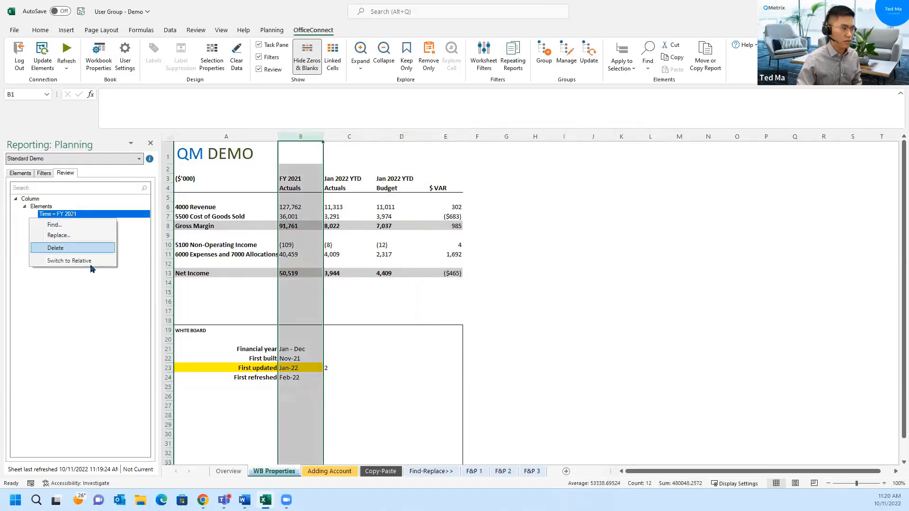
click(89, 262)
click(544, 197)
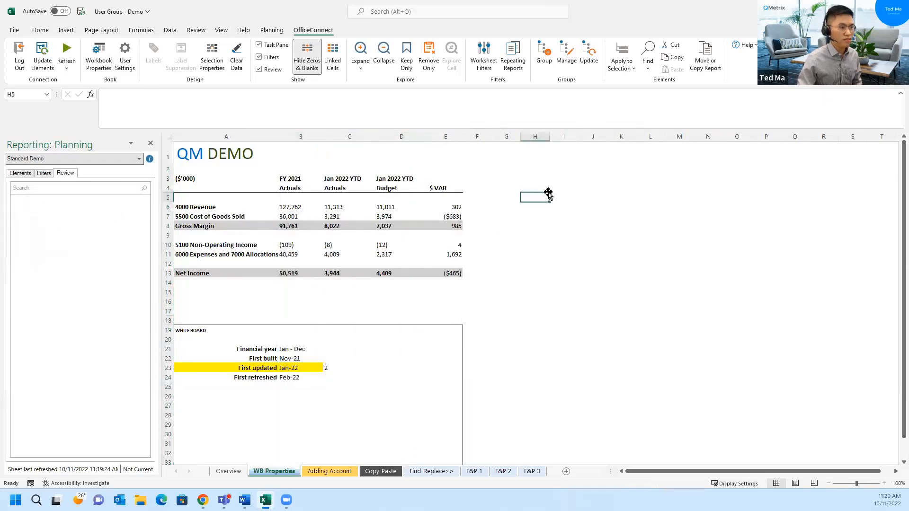
Step: Set the workbook's report date to 28 February 2022, refreshing the report data before and after the change
click(72, 62)
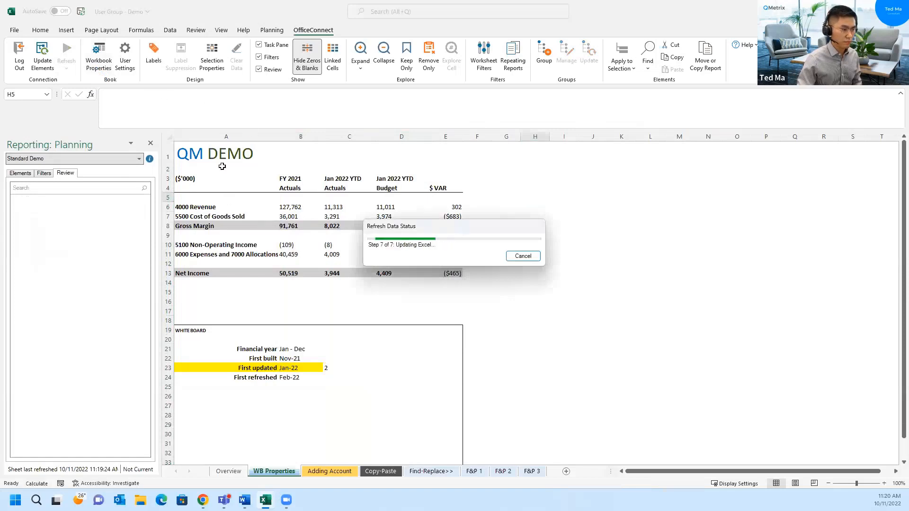
click(107, 70)
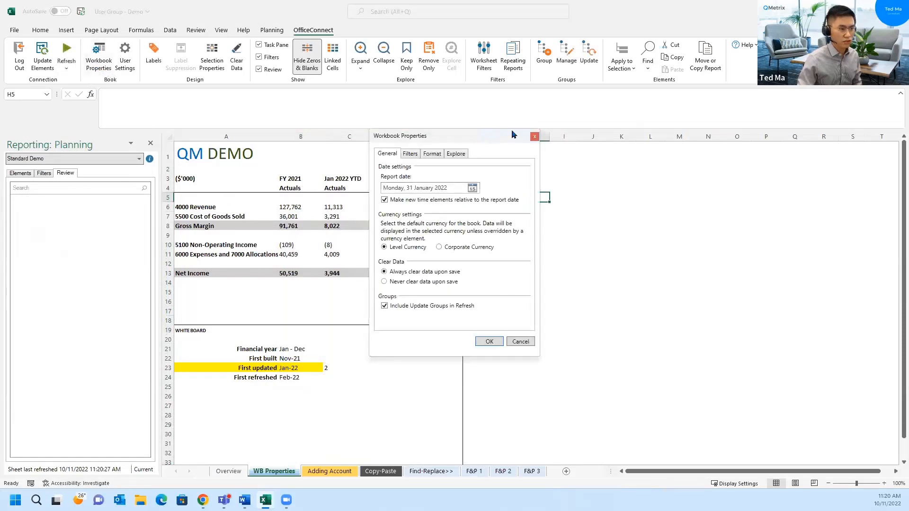
drag(512, 135, 605, 135)
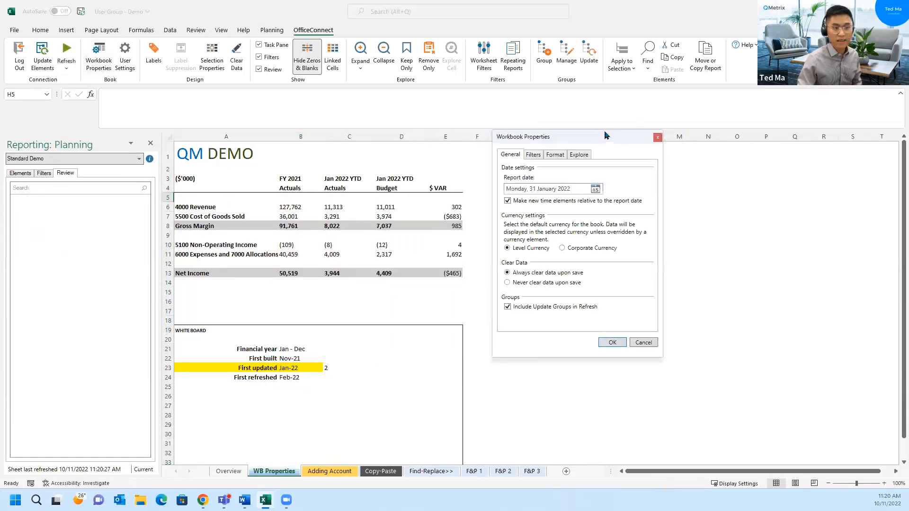
click(599, 189)
click(581, 202)
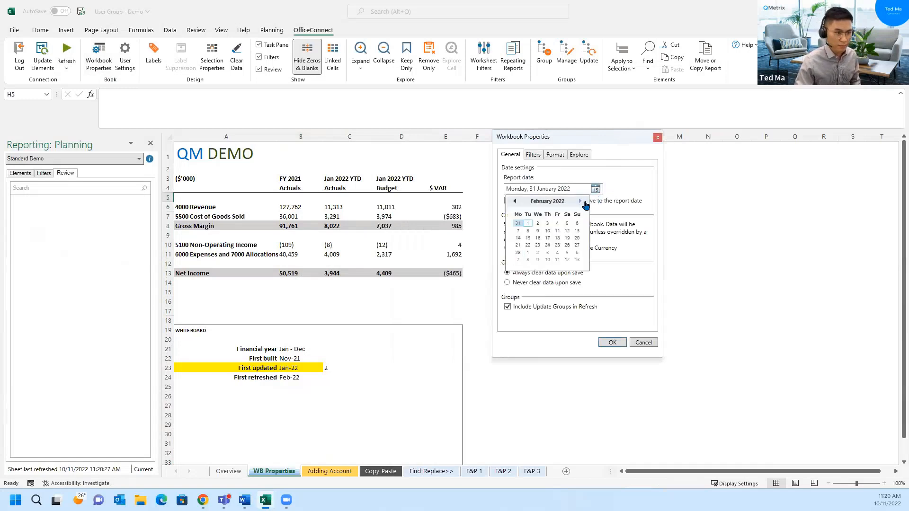
click(519, 253)
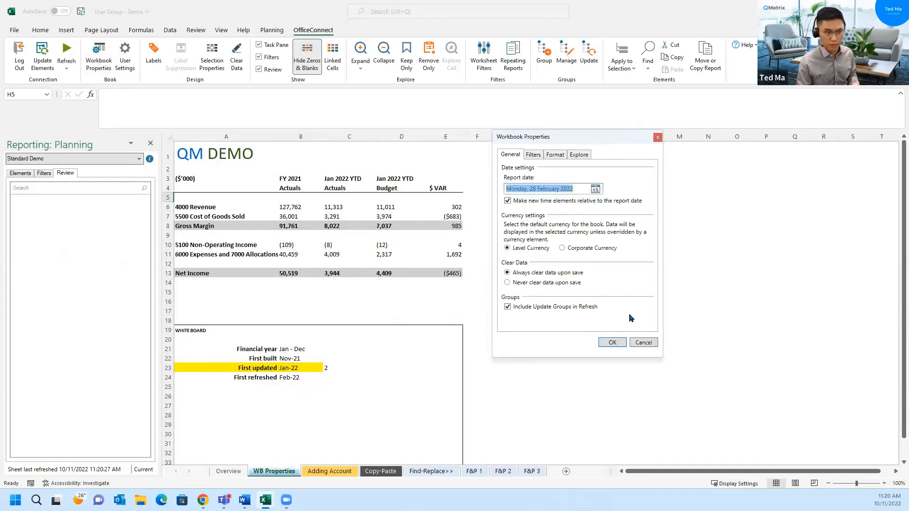
click(613, 342)
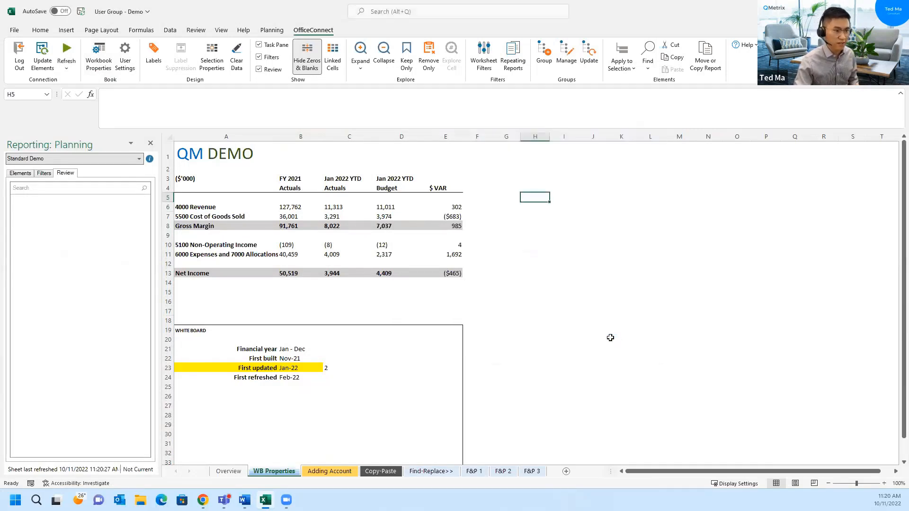
click(66, 56)
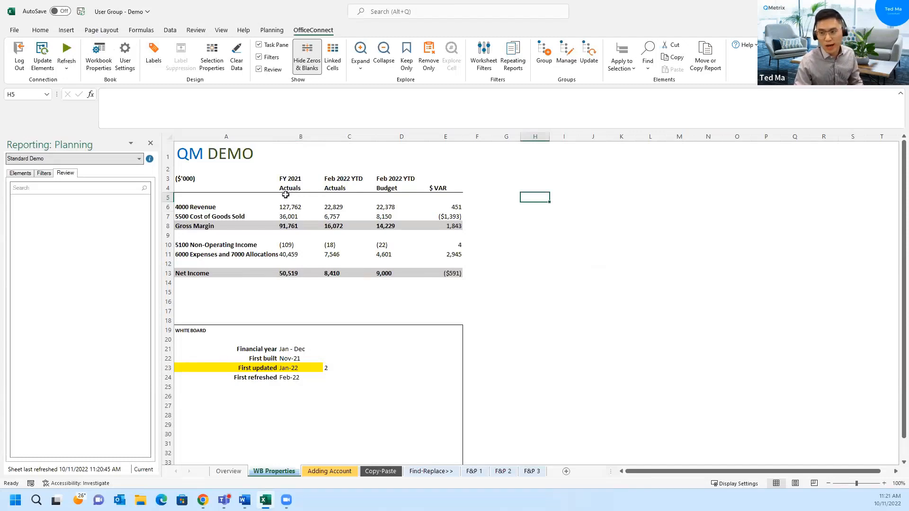
Step: Save the workbook and set the Clear Data option in the user settings to never clear data upon save
click(81, 13)
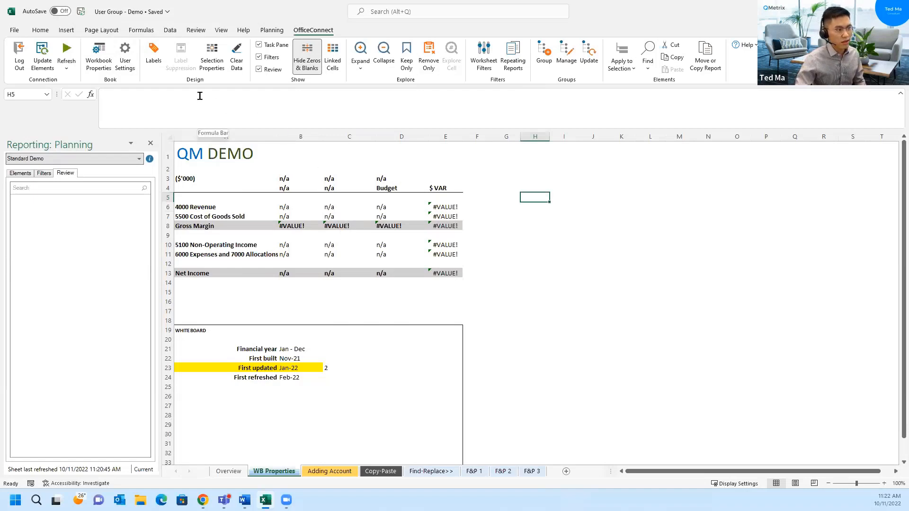
click(127, 70)
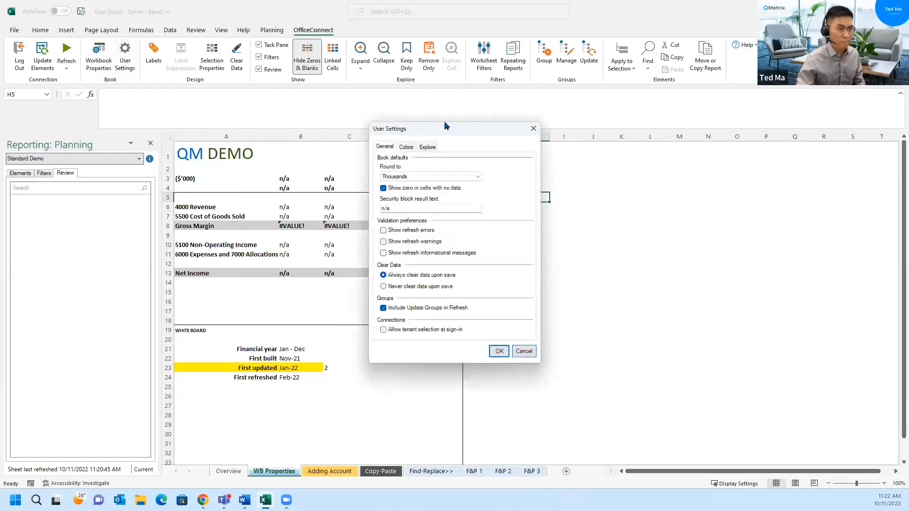
drag(458, 125, 591, 103)
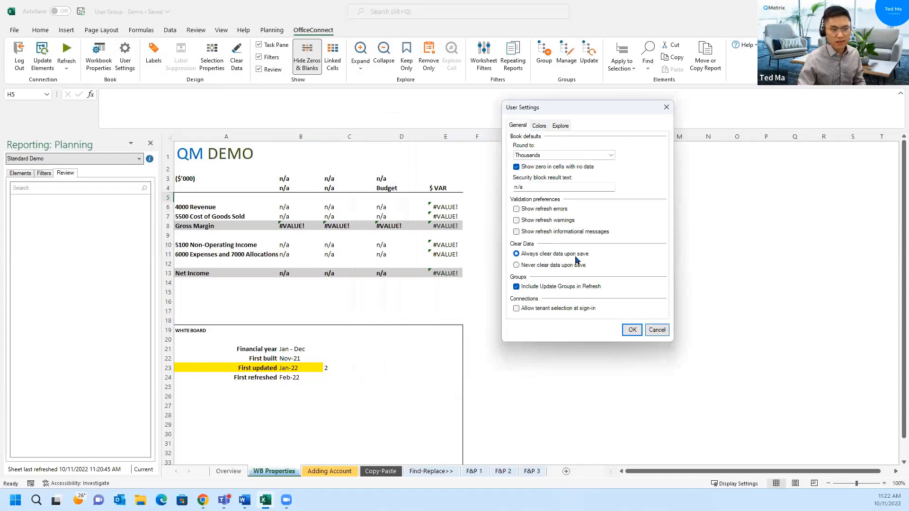
click(550, 268)
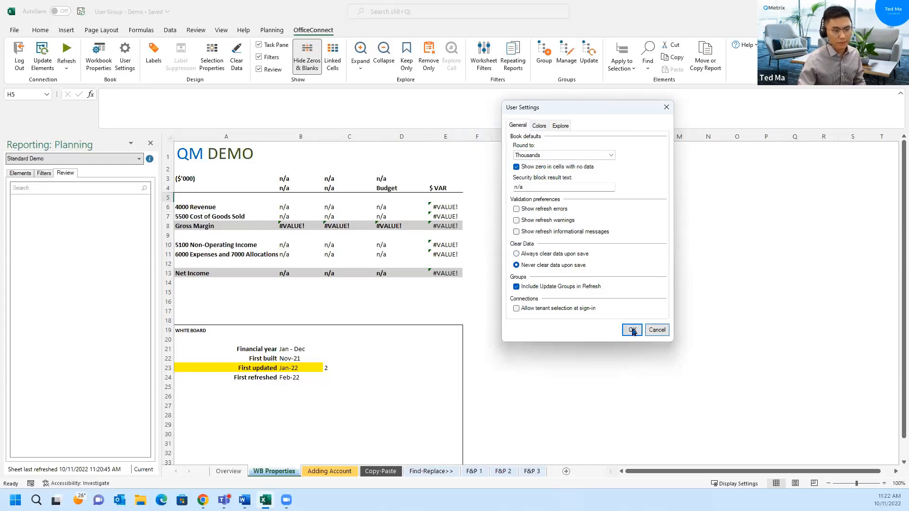
click(632, 330)
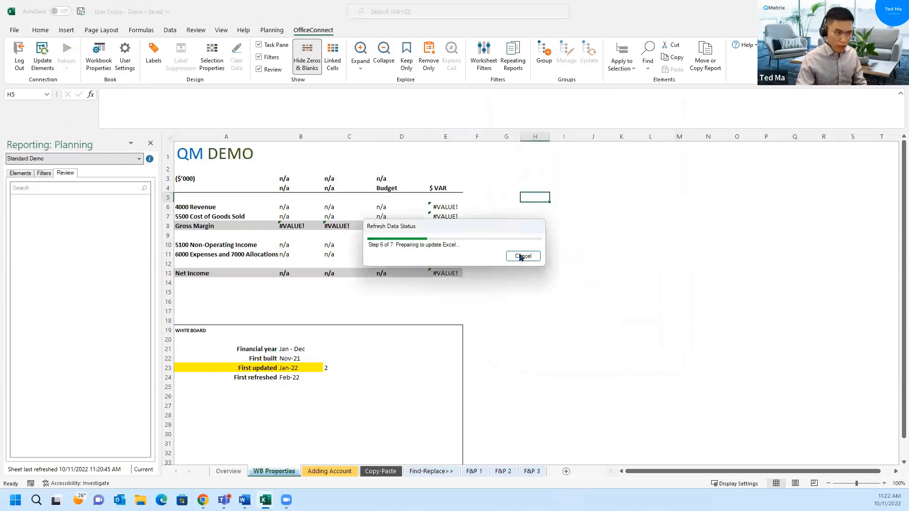
Step: Mark the four account rows 6, 7, 10 and 11 with an x in column G
click(500, 215)
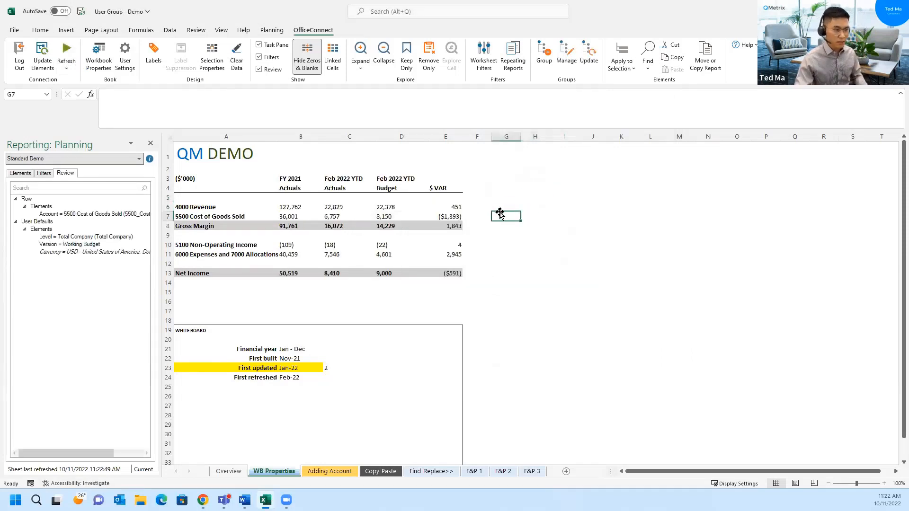
key(Up)
text(x)
key(Return)
text(x)
click(516, 255)
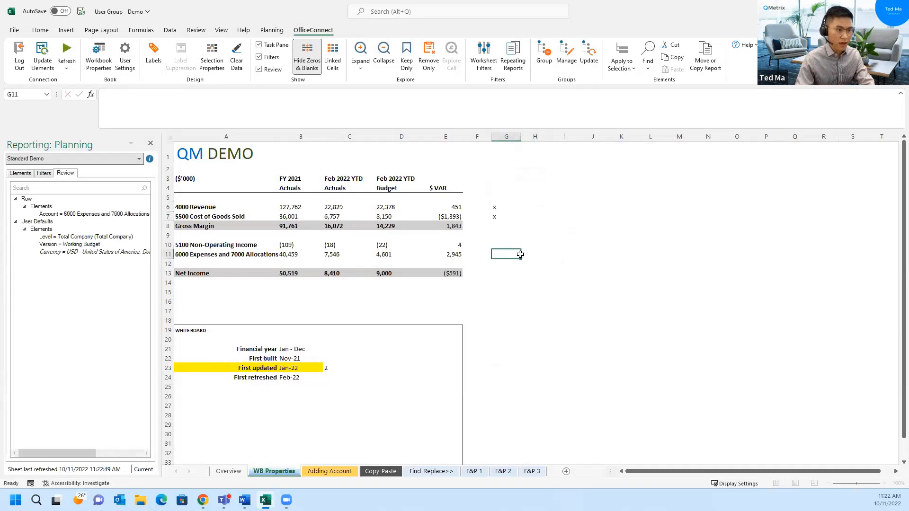
key(Up)
text(x)
key(Return)
text(x)
click(557, 262)
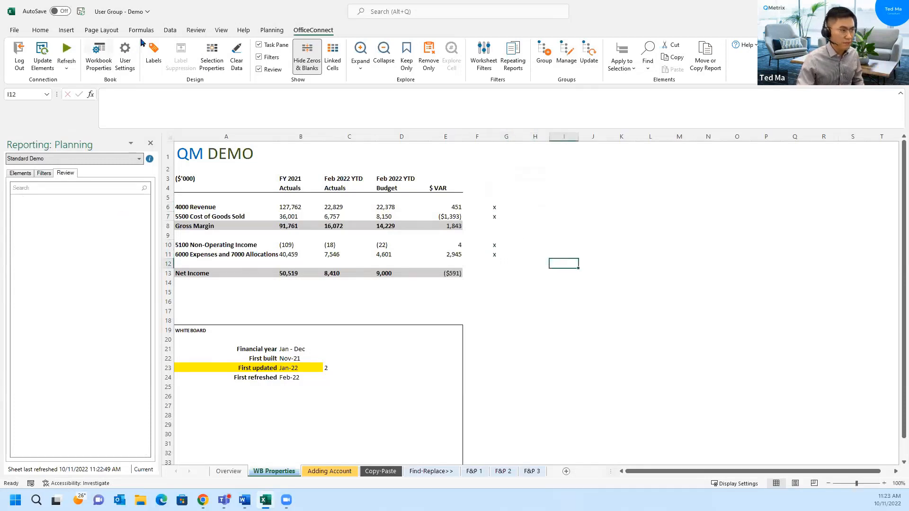
Step: Save the workbook, and review the Clear Data option in the user settings and the elements of columns C and B
click(80, 11)
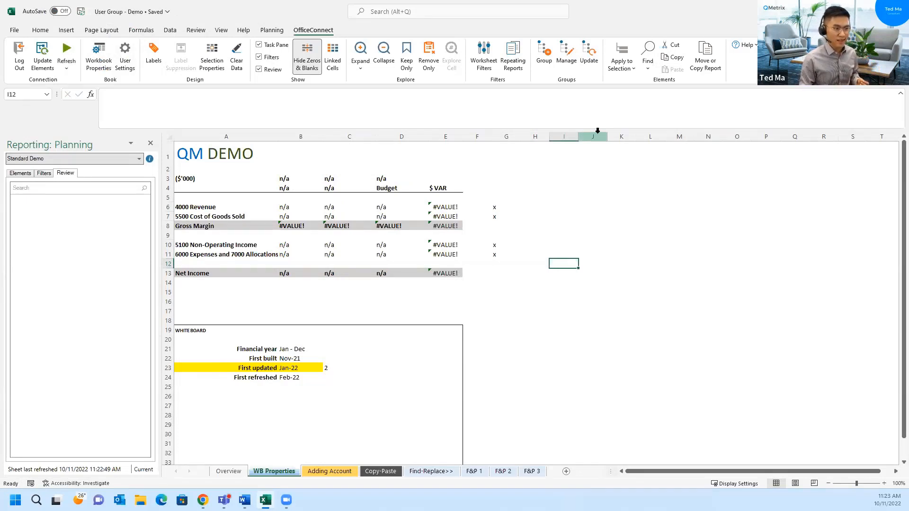
click(124, 61)
drag(482, 124, 594, 129)
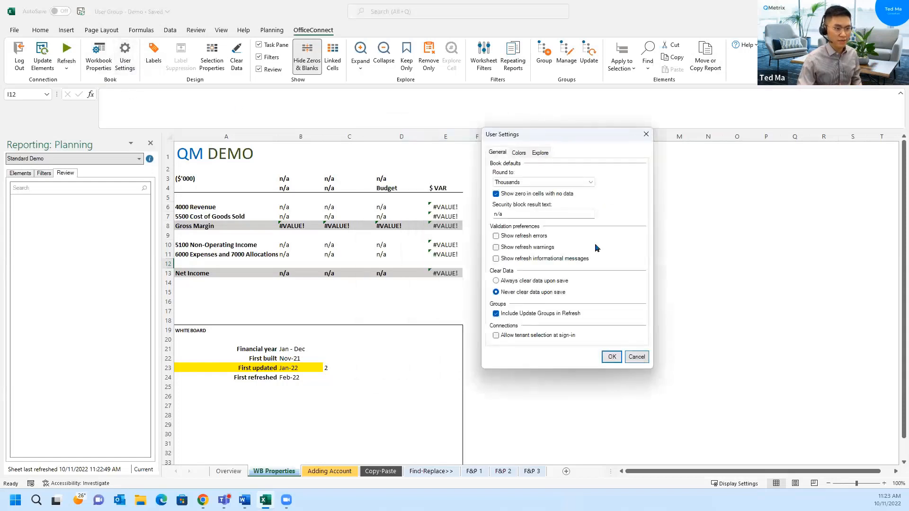
drag(539, 134, 574, 124)
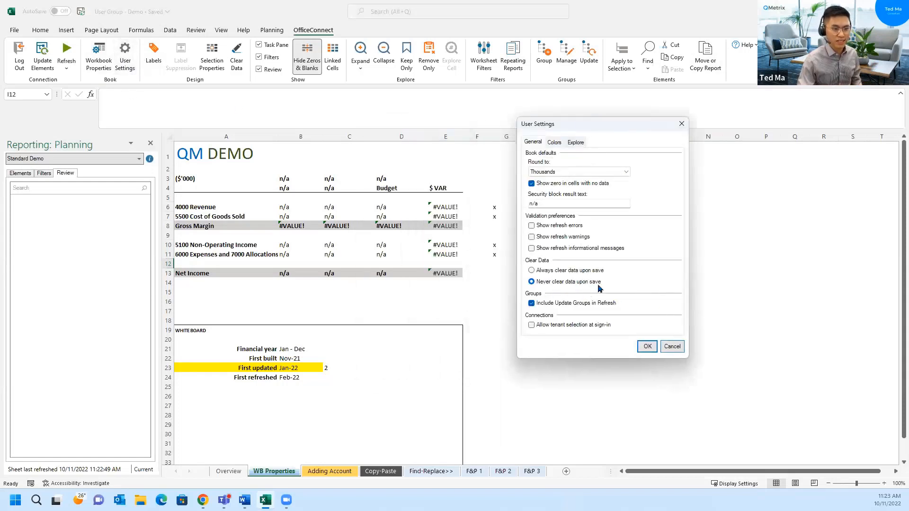
click(666, 346)
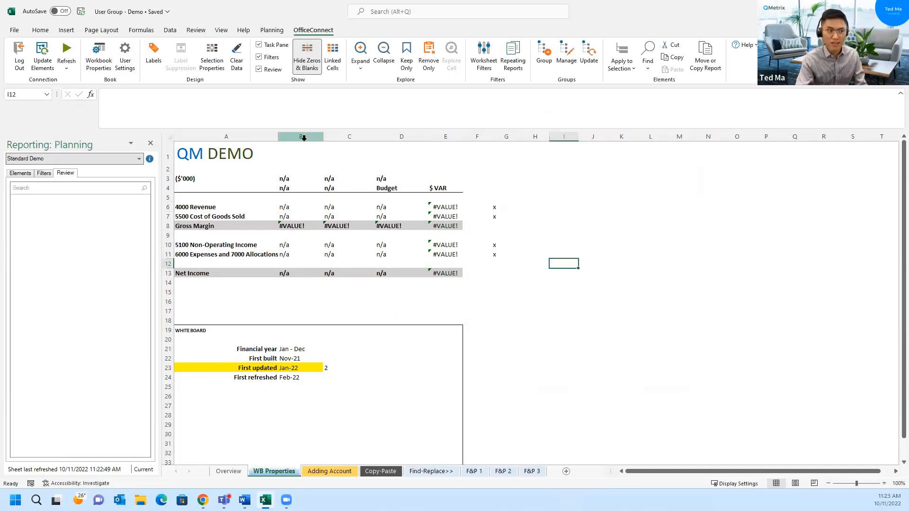
click(371, 157)
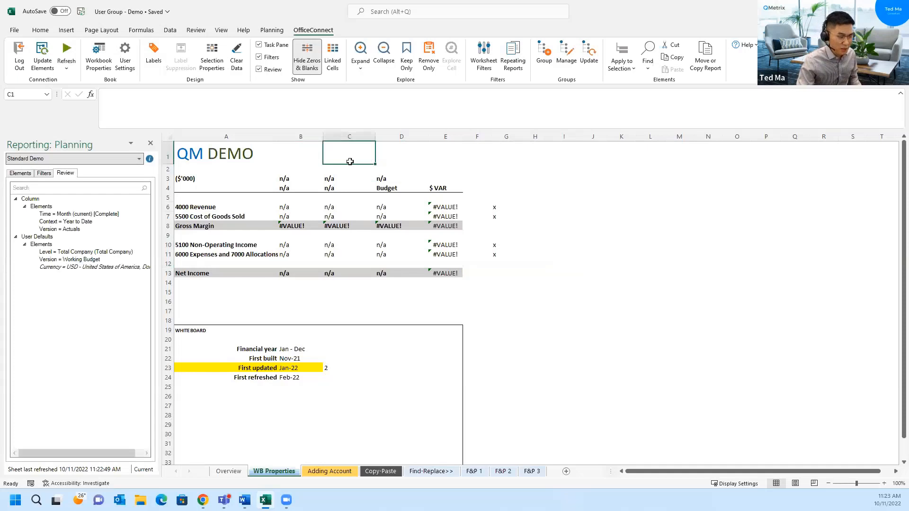
click(315, 161)
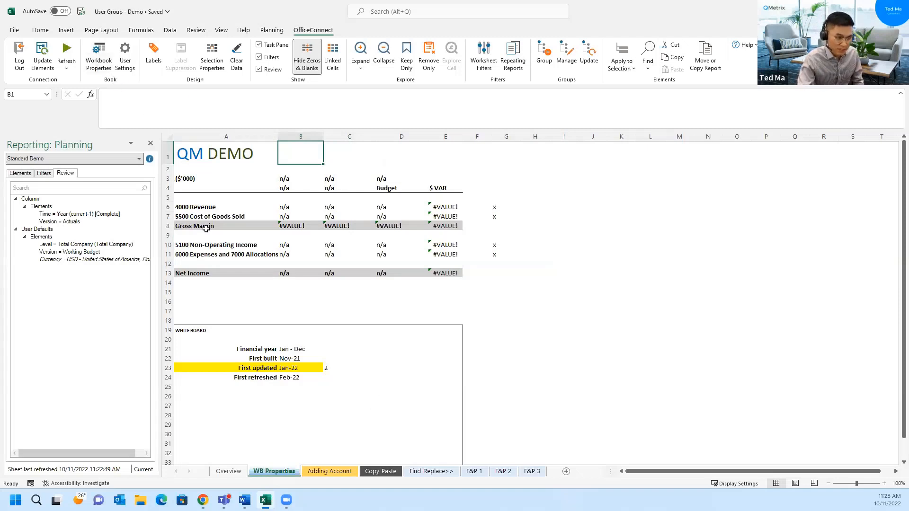
Step: Enter "Workbook properties" in cell A28 and "User Settings" in cell B28 of the whiteboard area
click(227, 413)
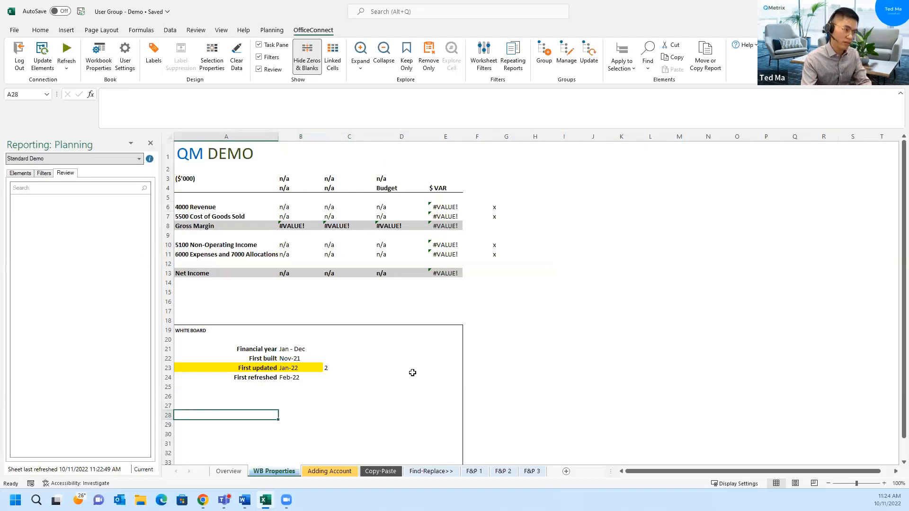
text(k)
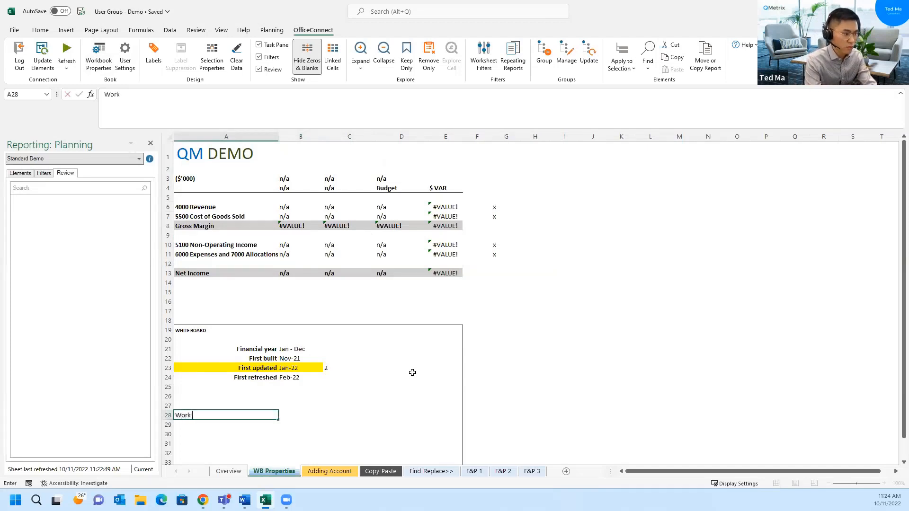
text(book properties)
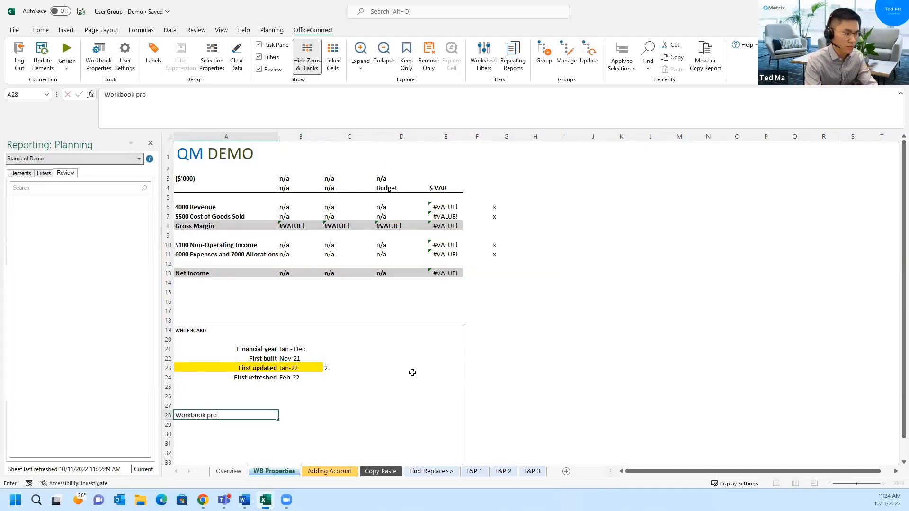
key(Return)
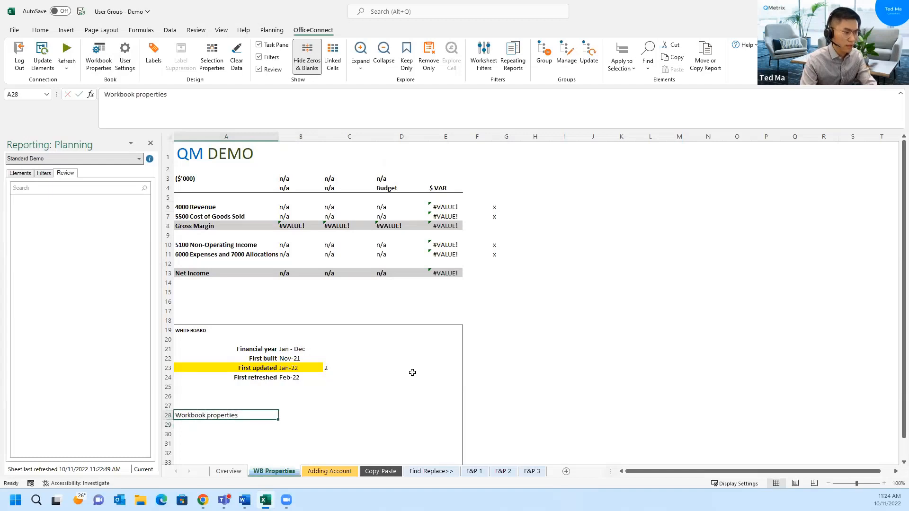
key(Tab)
text(User)
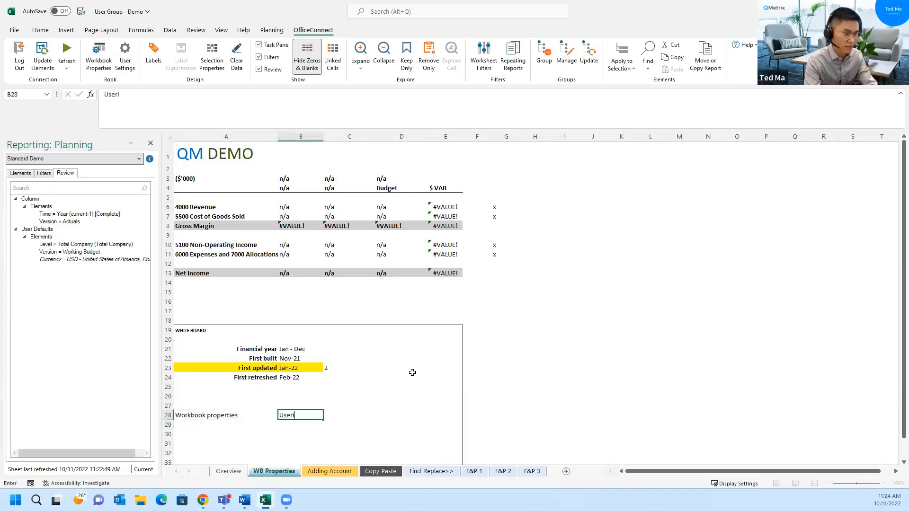
text( Settings)
key(ctrl+Return)
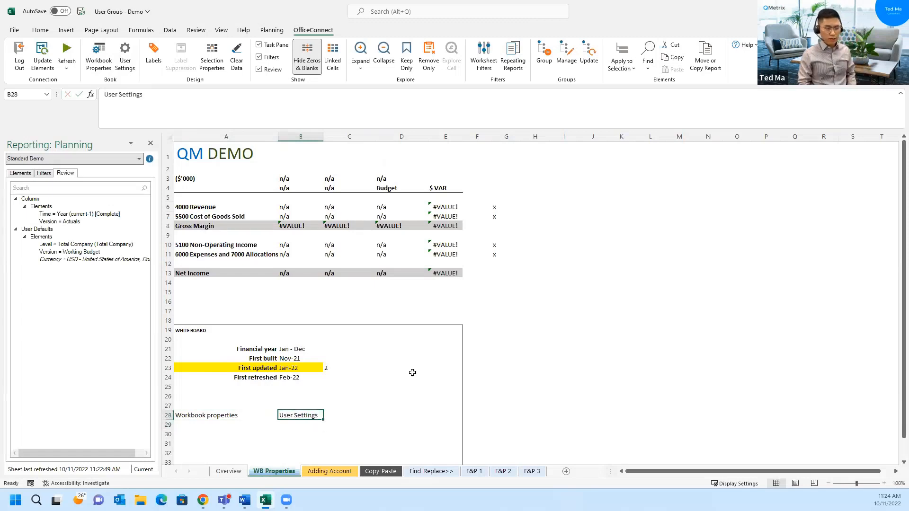
Step: Move the "User Settings" text to cell C28 and enter "Override" in cell B28
click(213, 415)
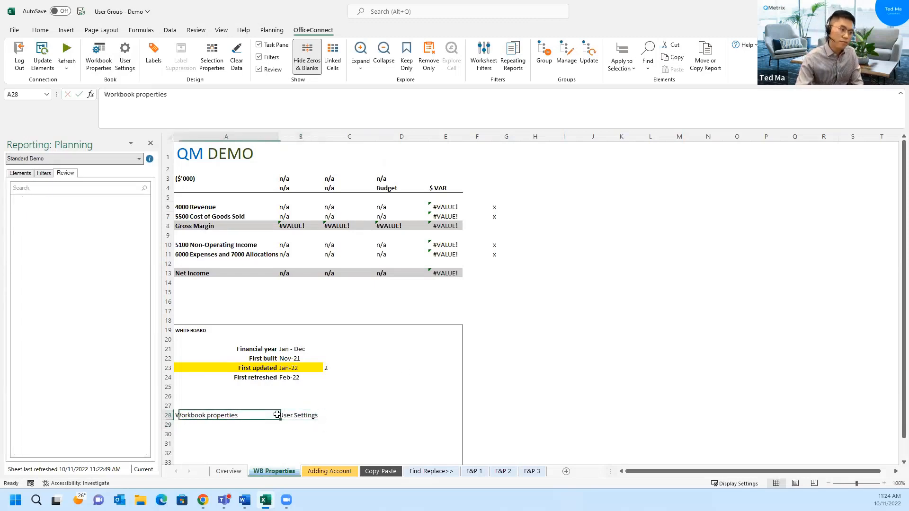
click(320, 415)
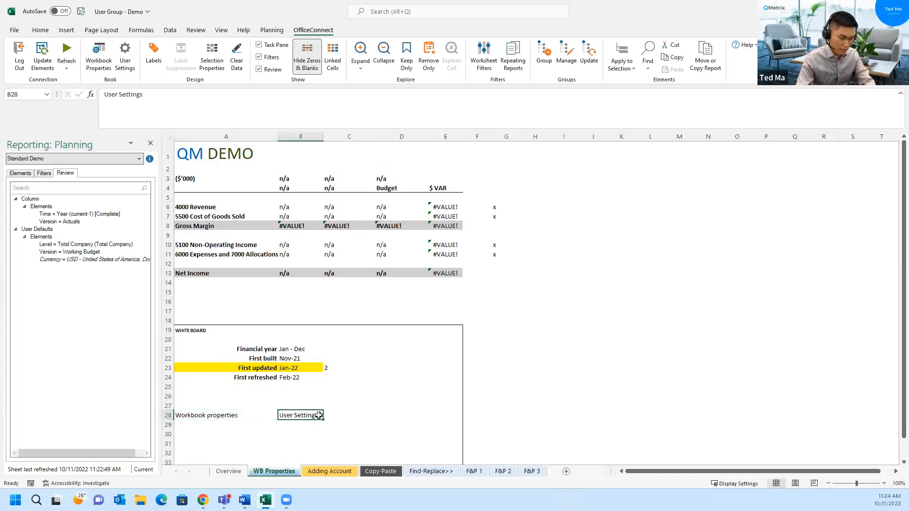
key(ctrl+x)
key(Right)
key(ctrl+v)
key(Left)
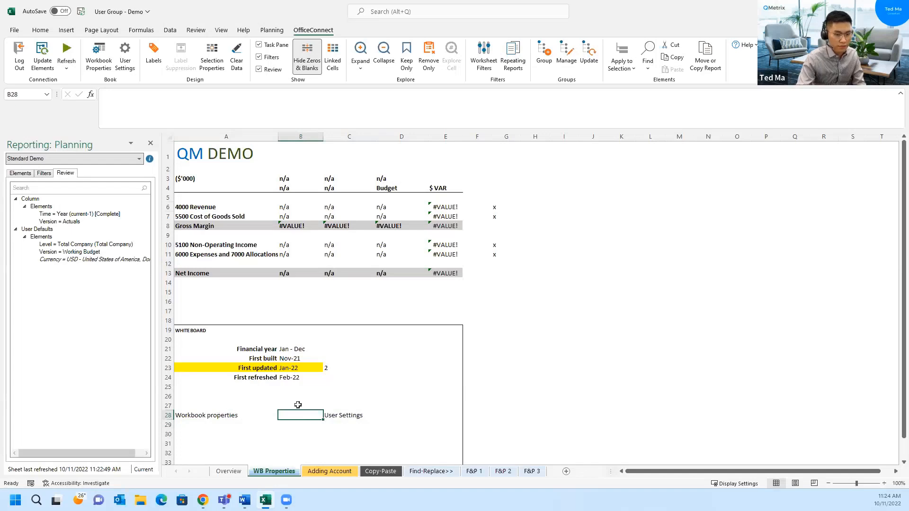
click(203, 417)
click(301, 416)
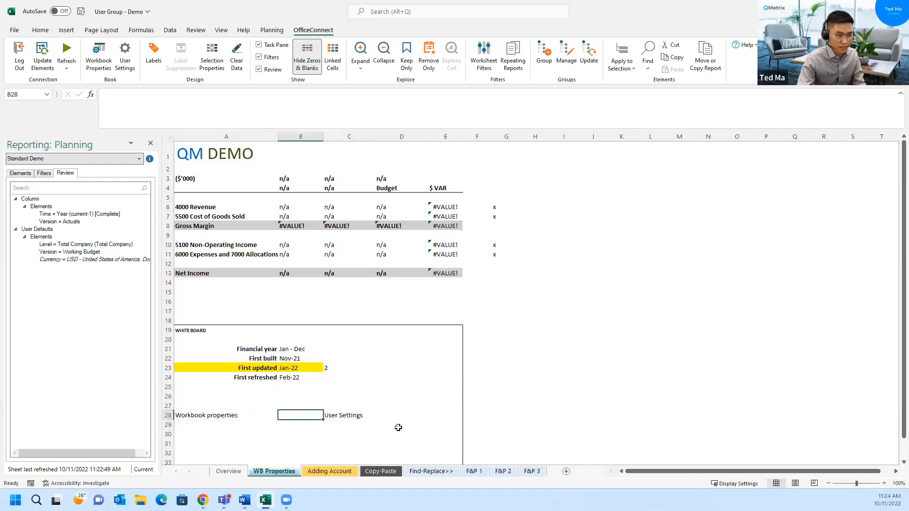
text(Ove)
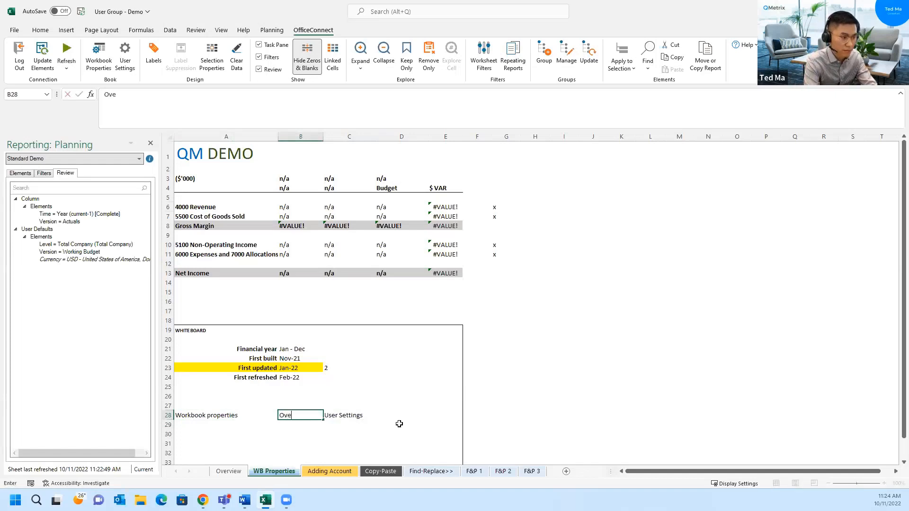
text(rride)
key(Return)
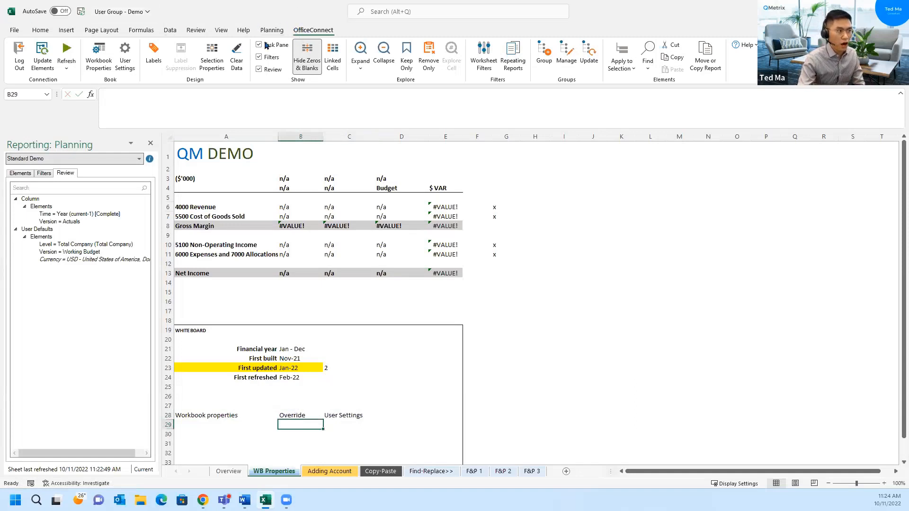
Step: Set Clear Data in the workbook properties to "Never clear data upon save"
click(107, 60)
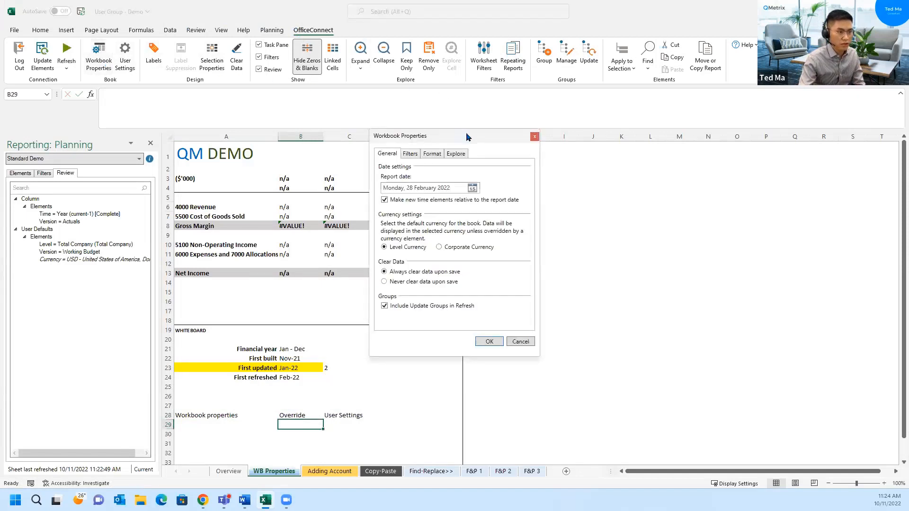
drag(466, 135, 575, 131)
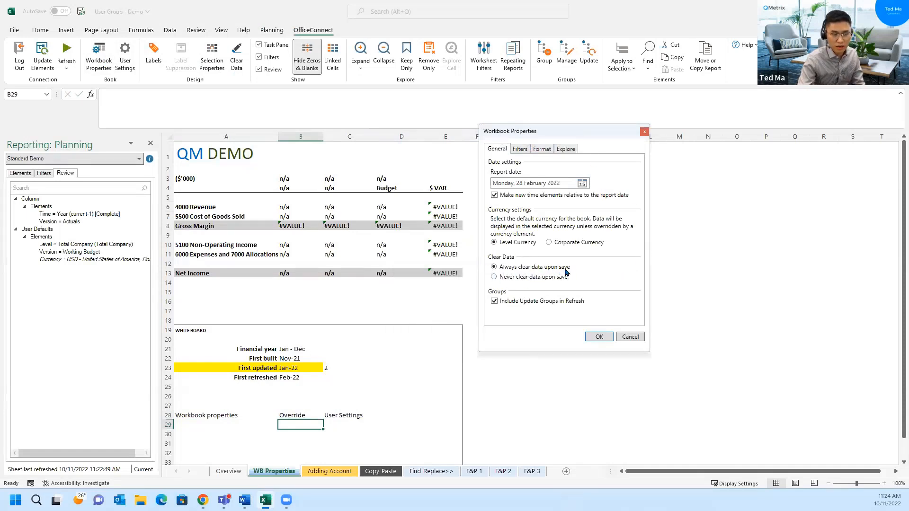
click(495, 277)
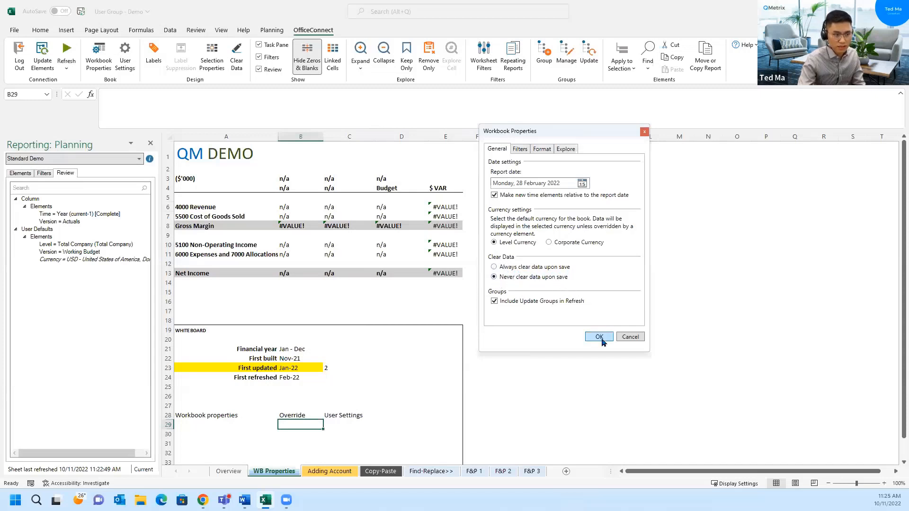
click(599, 336)
Step: Refresh the WB Properties report data and save the workbook
click(66, 55)
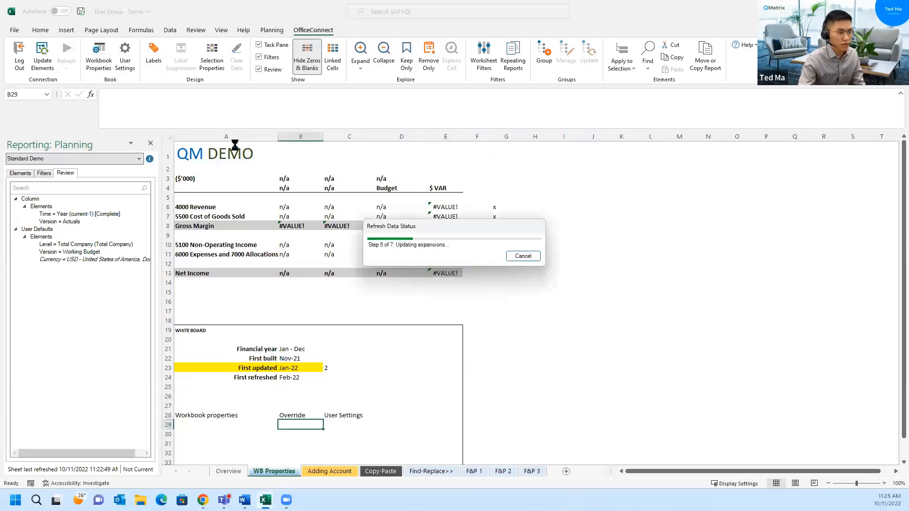
click(83, 15)
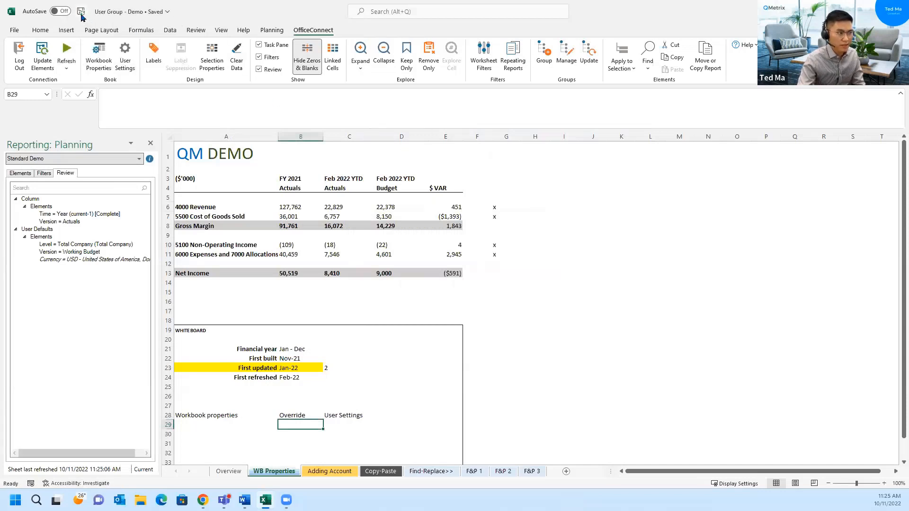
click(82, 13)
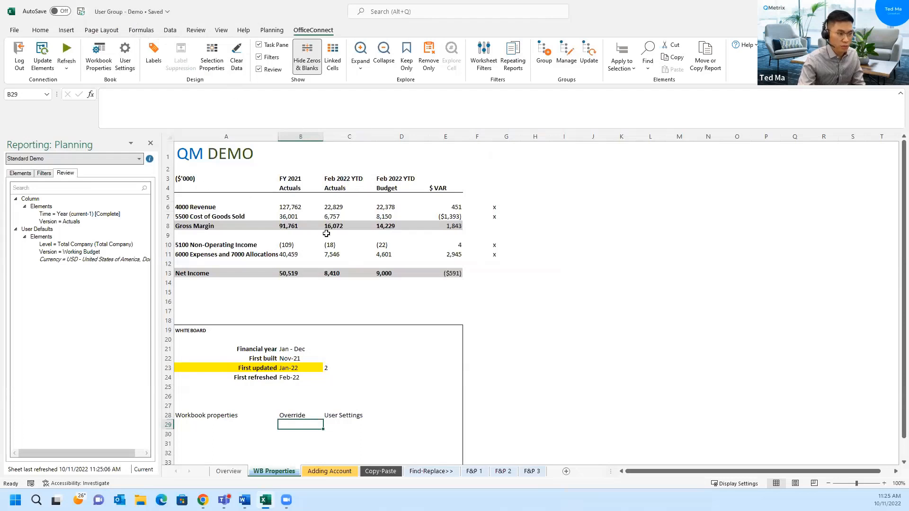
Step: Review the saved report figures and the "Workbook properties" and "User Settings" notes in row 28 of the whiteboard
click(563, 364)
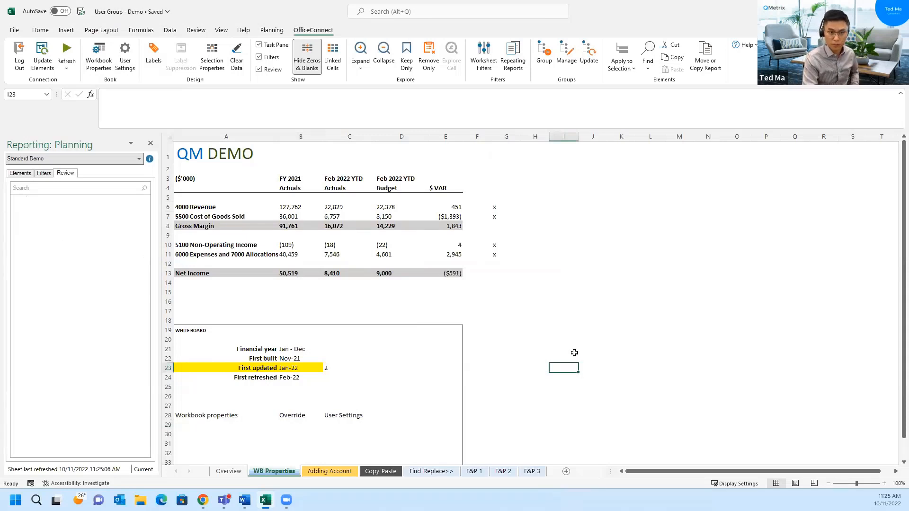
key(Down)
key(Down)
key(Left)
key(Left)
key(Left)
key(Left)
key(Left)
key(Left)
key(Left)
key(Down)
key(Down)
key(Down)
key(Left)
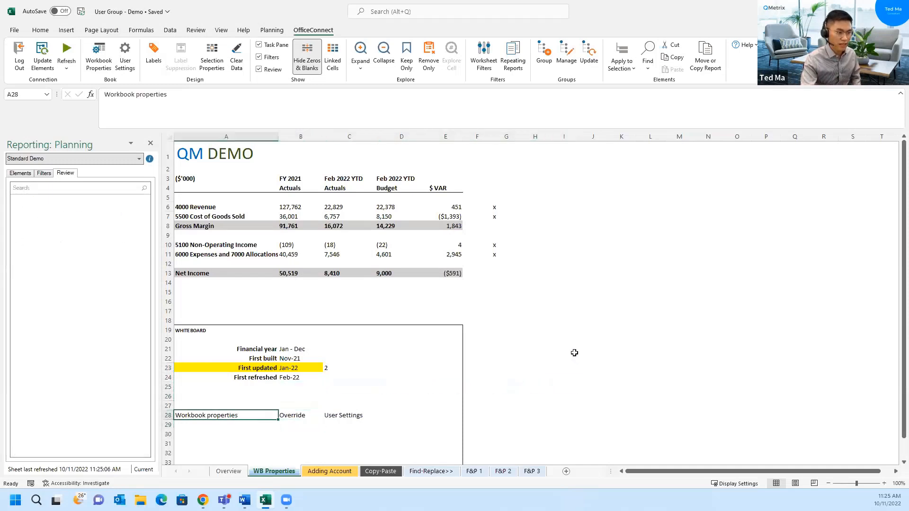
click(349, 416)
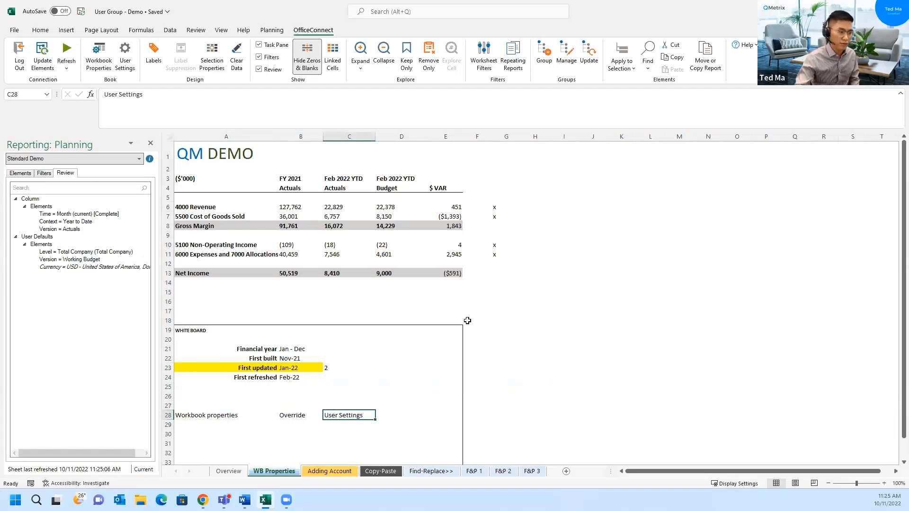
Step: Switch to the Adding Account sheet and refresh its data
click(334, 472)
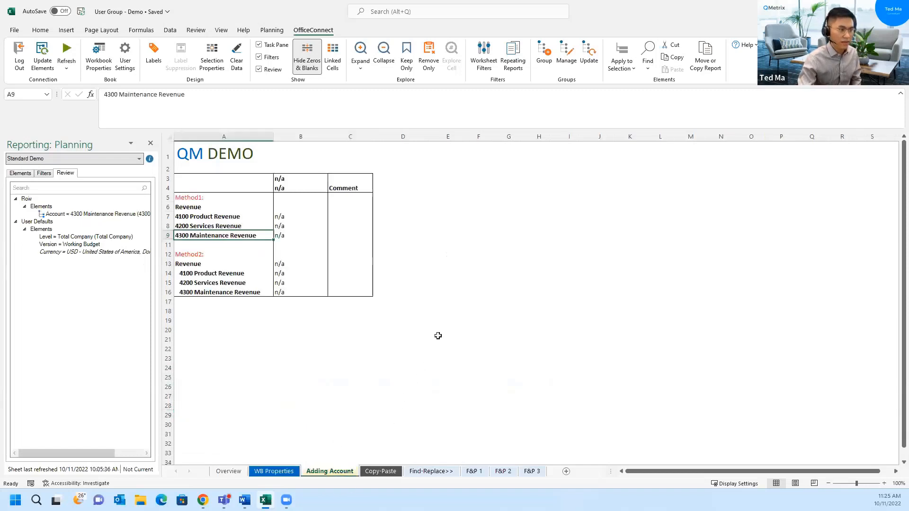
click(439, 336)
click(66, 55)
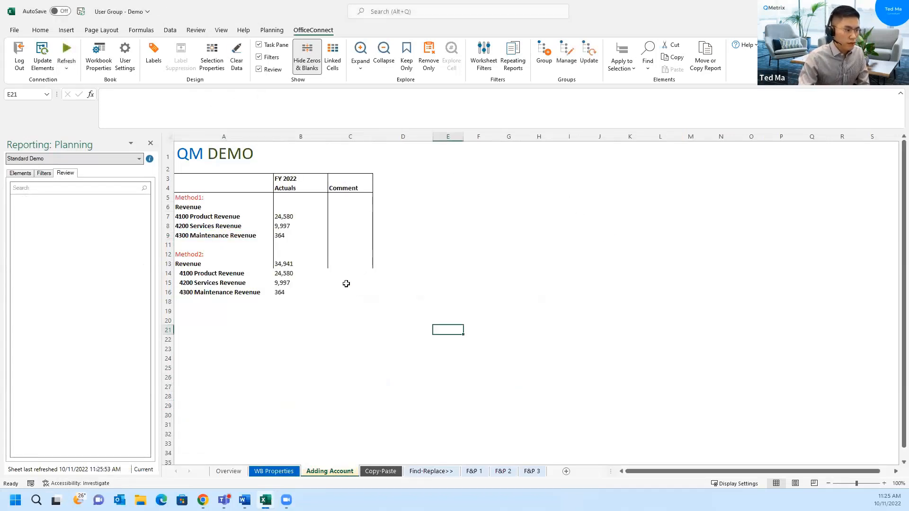
Step: Compare the Method1 and Method2 revenue rows and review the elements behind 4100 Product Revenue and 4200 Services Revenue
drag(361, 292, 219, 263)
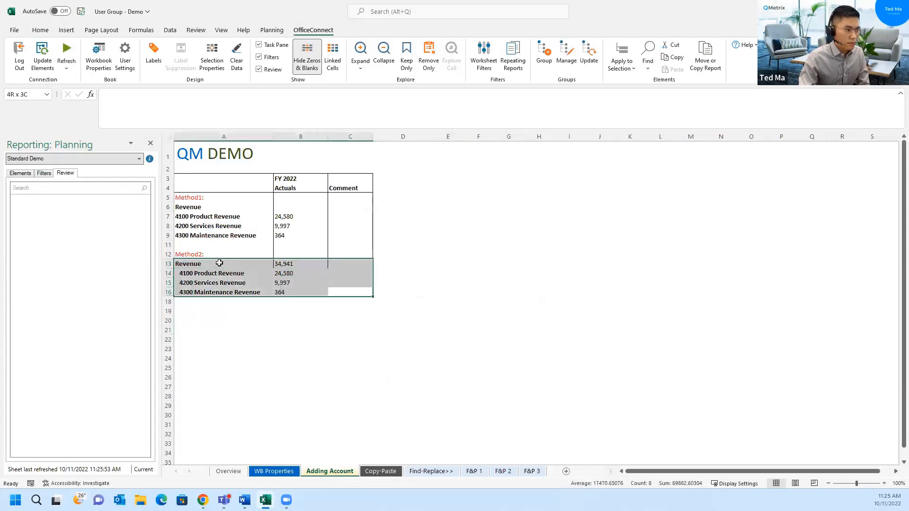
click(458, 293)
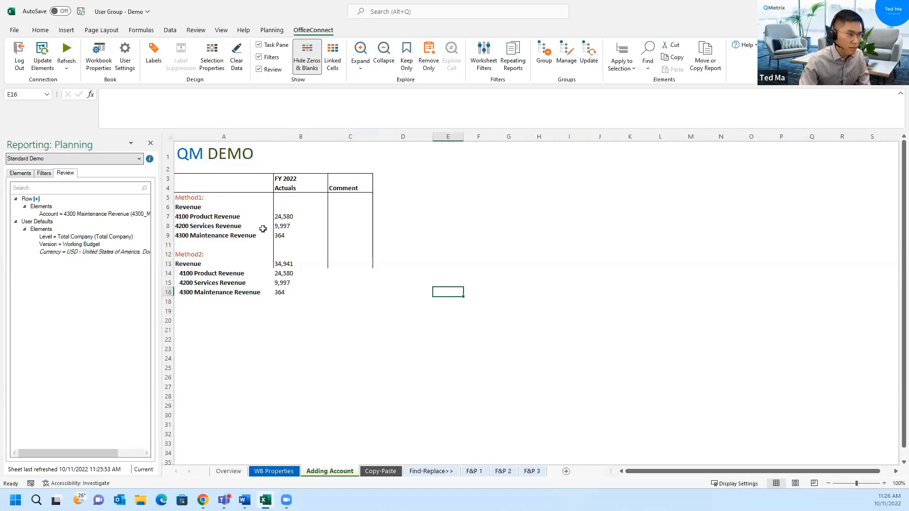
click(205, 216)
click(213, 282)
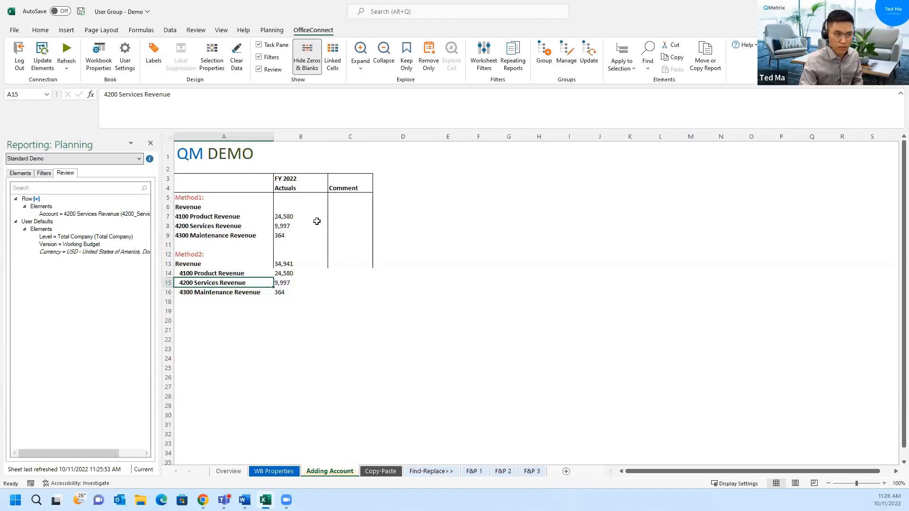
click(317, 226)
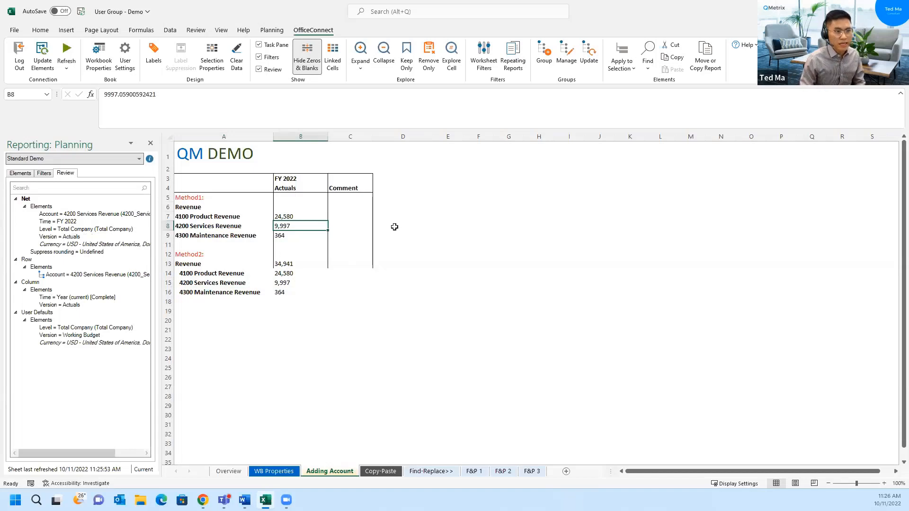
Step: Enter the comment "very good" in cell C7 for Method1's 4100 Product Revenue
key(Right)
key(Up)
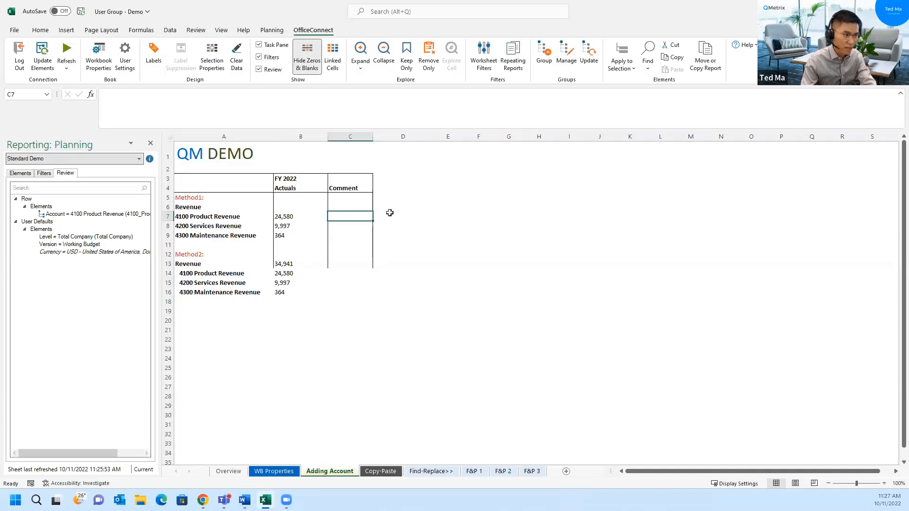
text(very good)
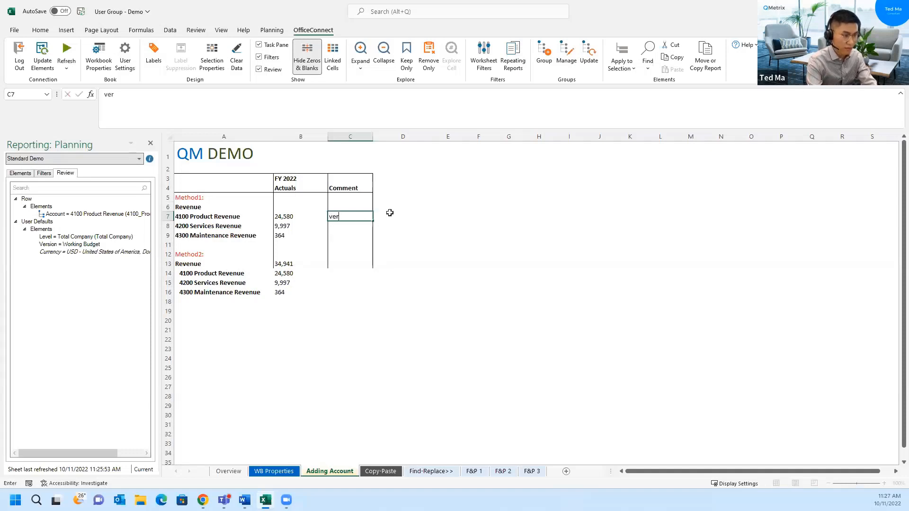
key(Return)
Step: Copy the "very good" comment from C7 to cell C14 for Method2's 4100 Product Revenue
key(Up)
key(ctrl+c)
key(Down)
key(Down)
key(Down)
key(Down)
key(Down)
key(Down)
key(Down)
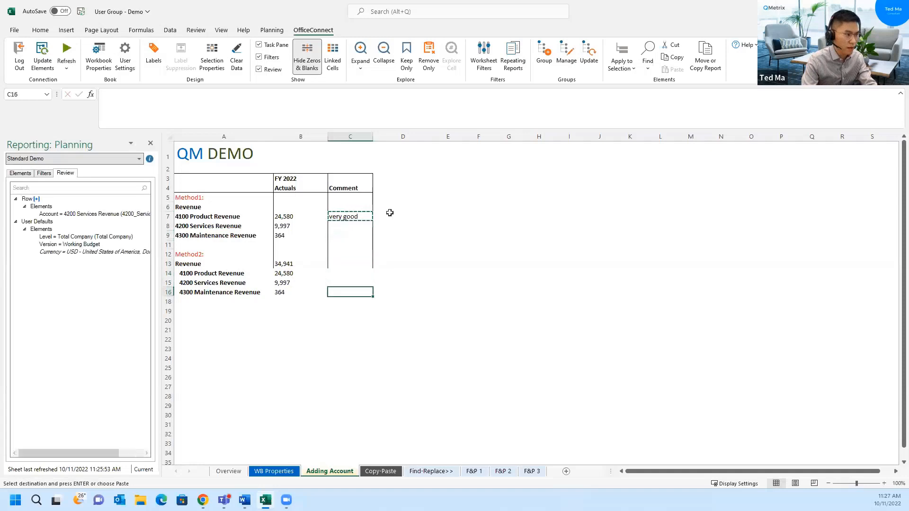
key(Up)
key(ctrl+v)
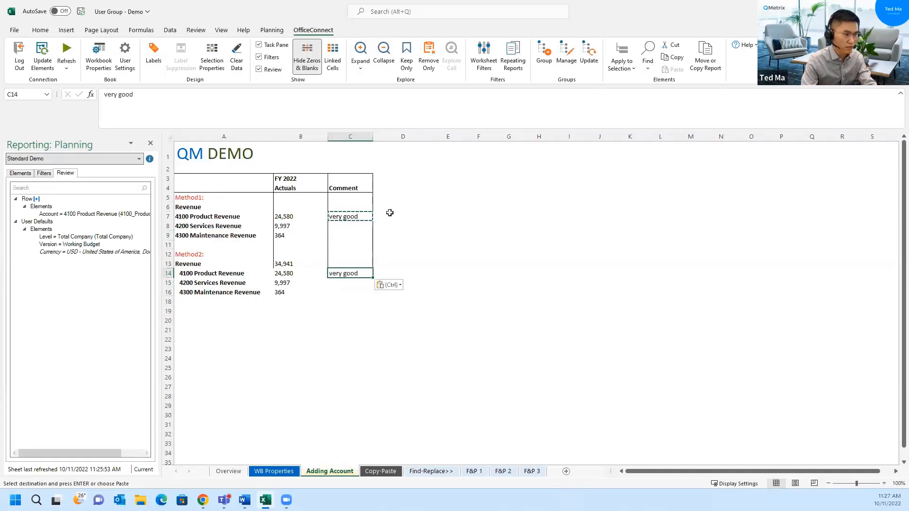
click(475, 244)
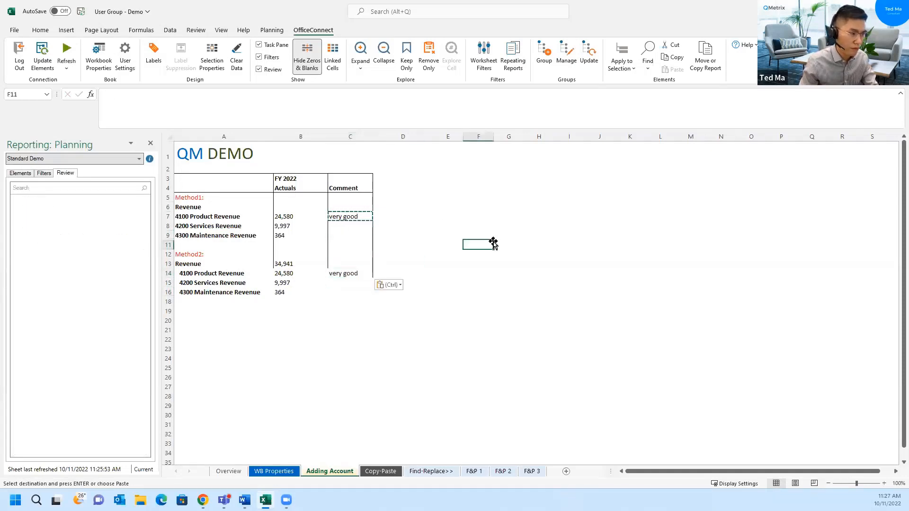
key(Escape)
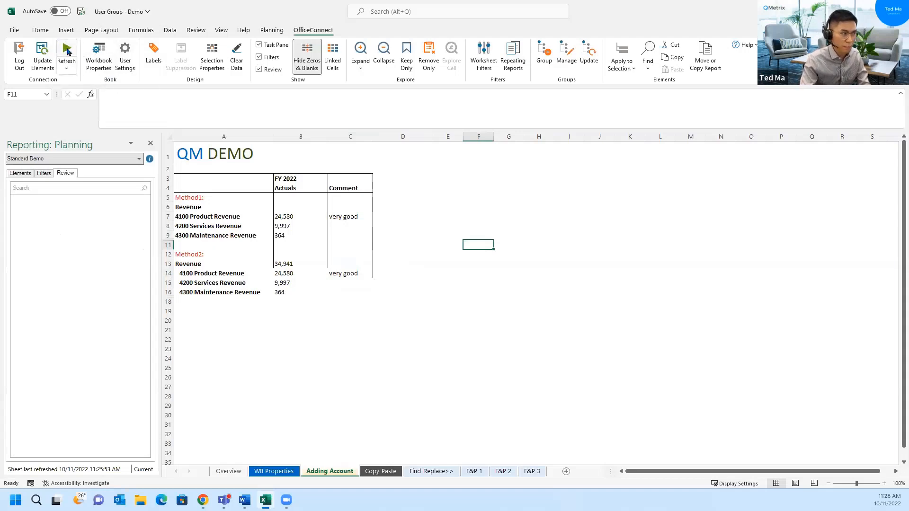
Step: Refresh the Adding Account sheet and compare the comment cells and row elements of rows 7 and 14
click(67, 50)
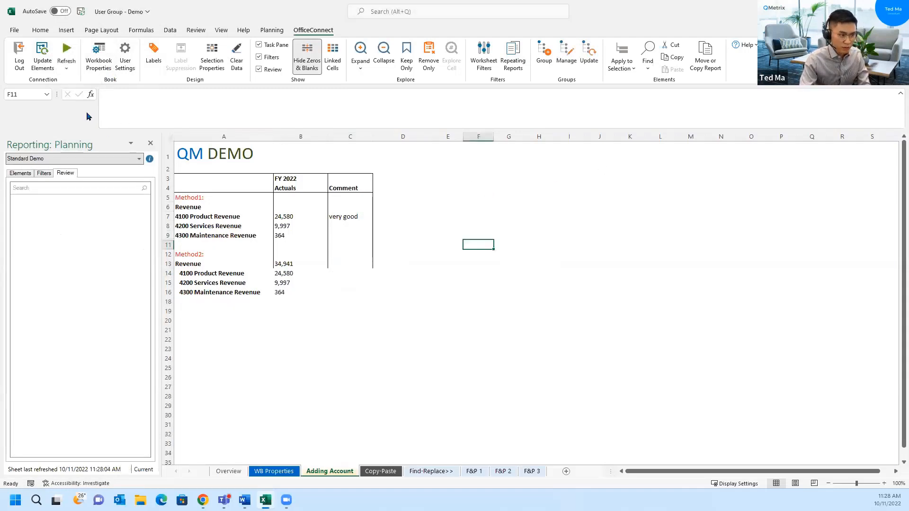
drag(352, 226, 350, 218)
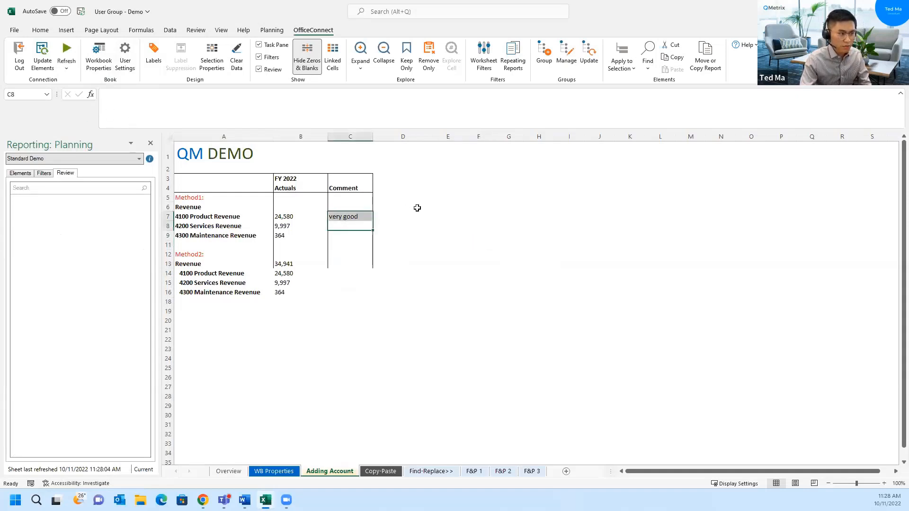
key(Up)
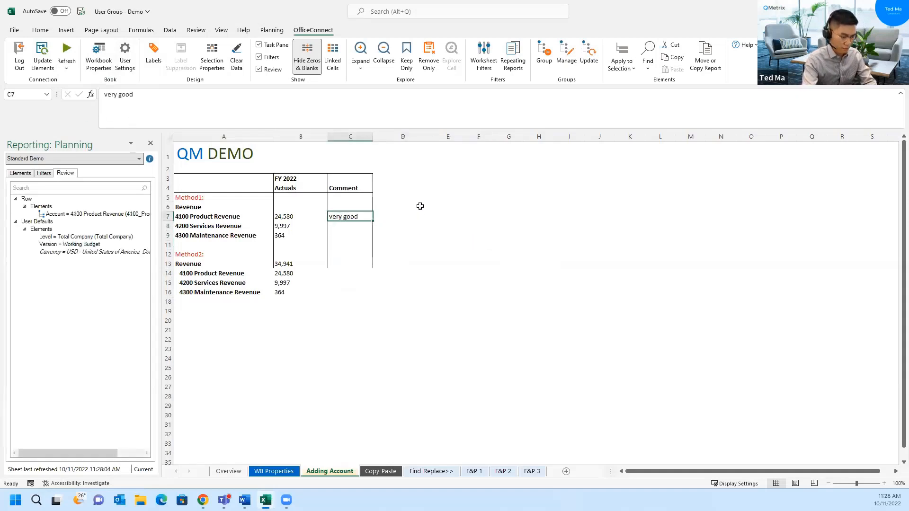
key(shift+space)
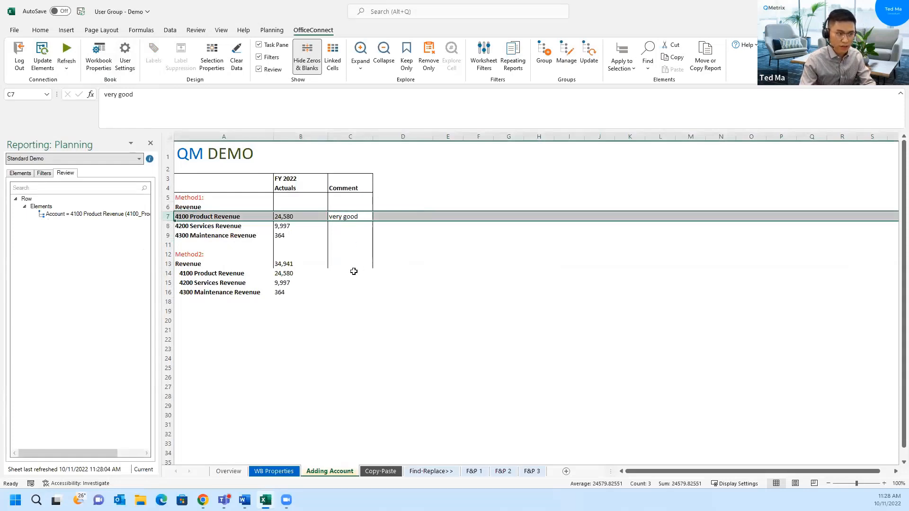
click(353, 271)
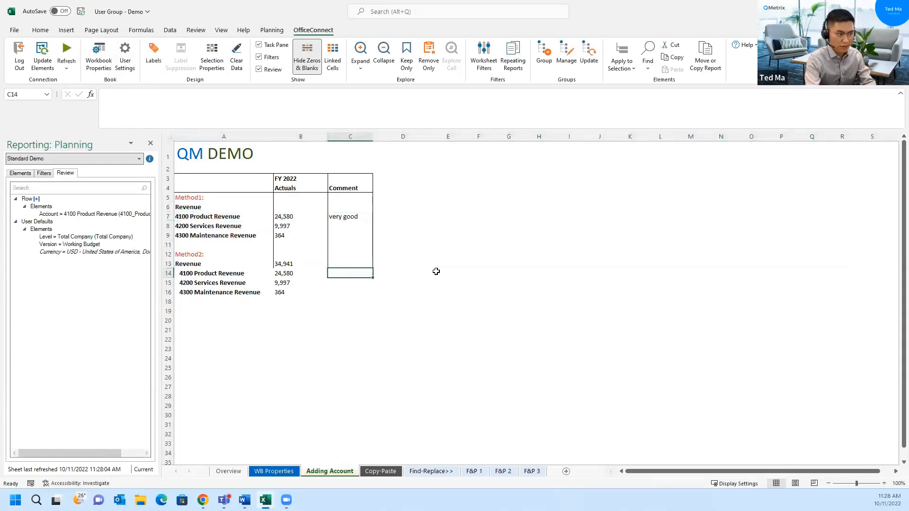
key(shift+space)
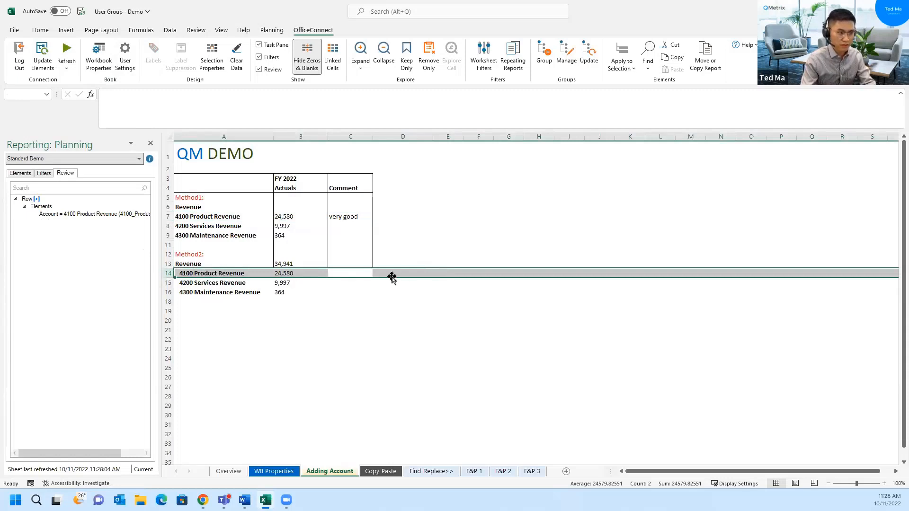
click(479, 237)
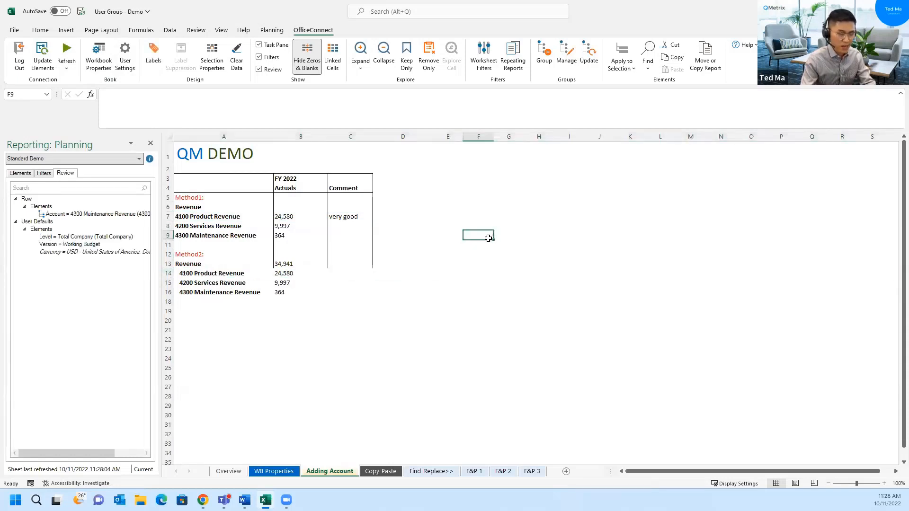
click(340, 274)
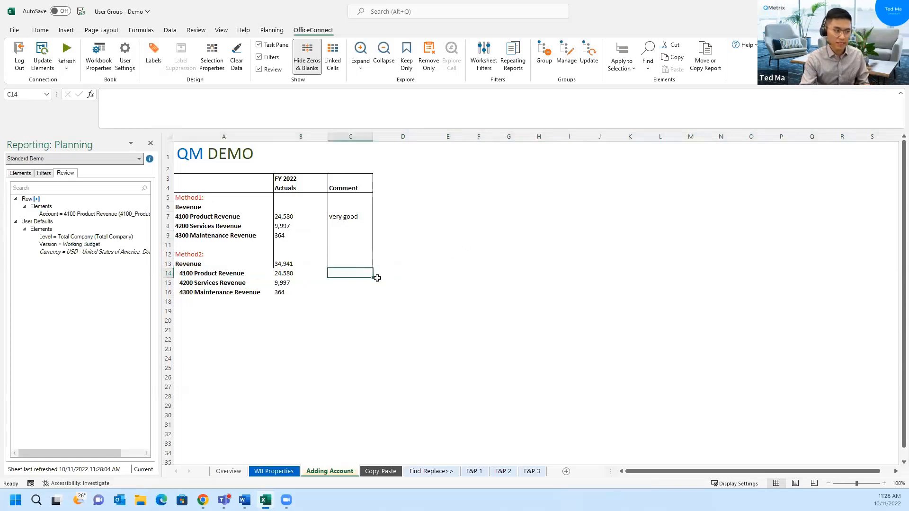
Step: With Method1's Revenue row 6 selected, locate 4000 Revenue under GL Accounts and examine its Apply Immediate Children as a Group option
click(198, 210)
drag(197, 211, 417, 235)
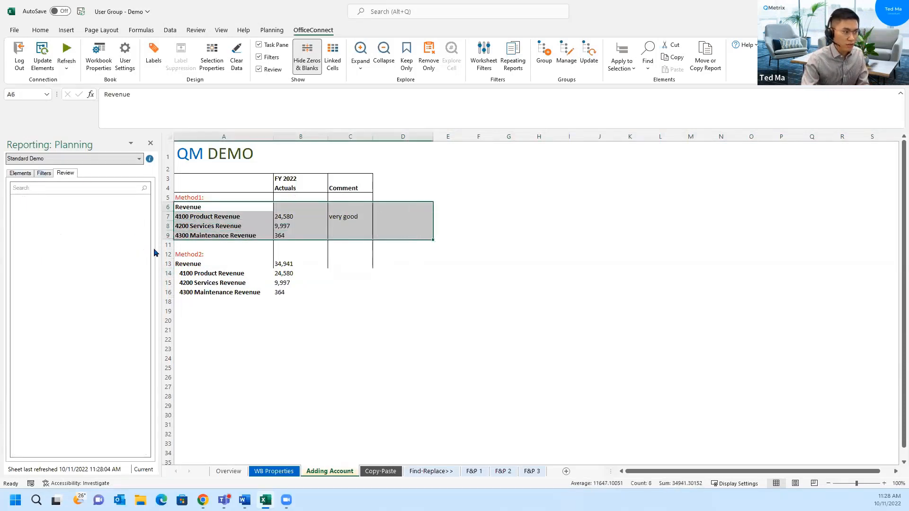
click(166, 207)
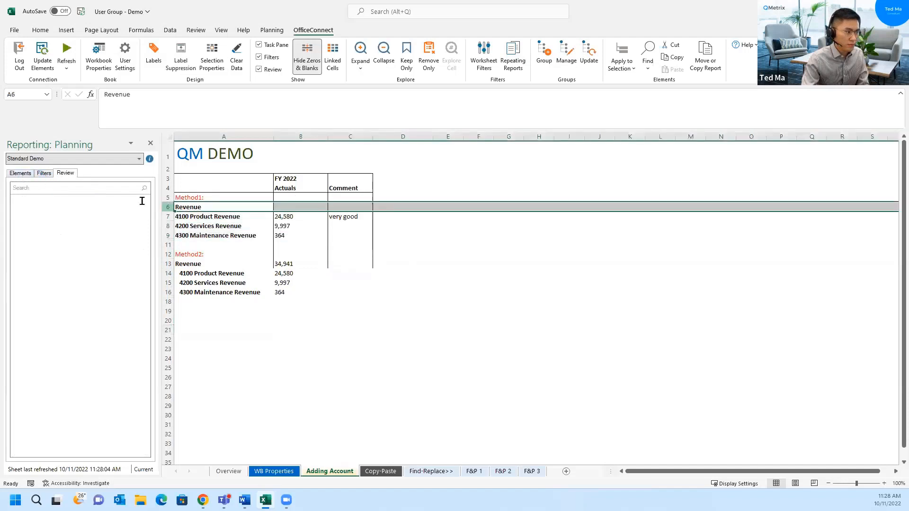
click(23, 175)
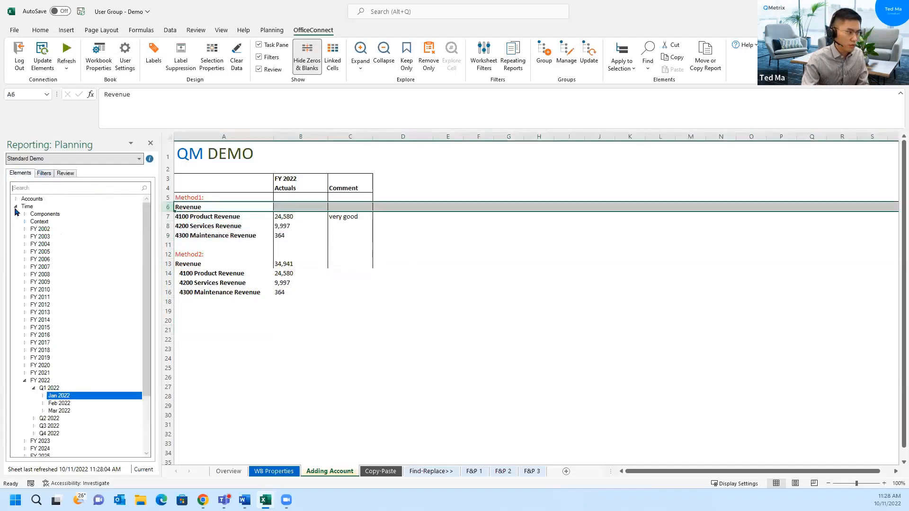
click(18, 204)
click(16, 198)
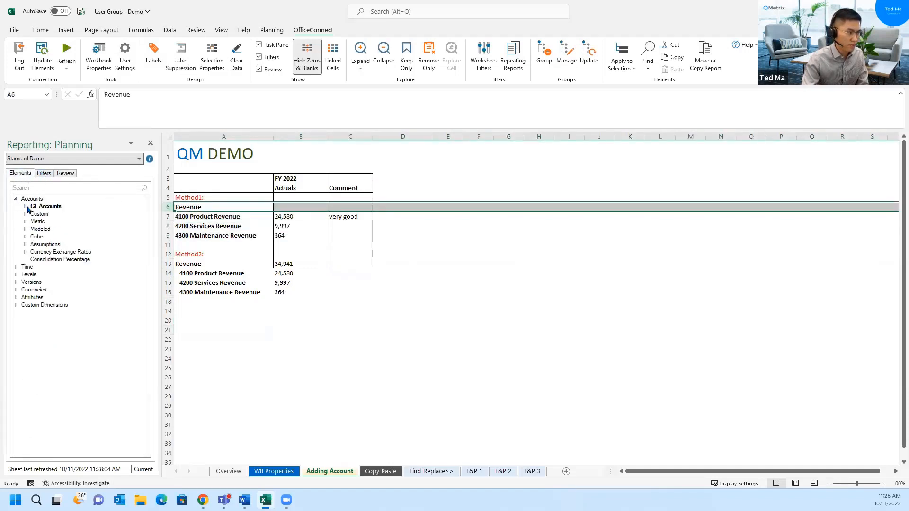
click(25, 207)
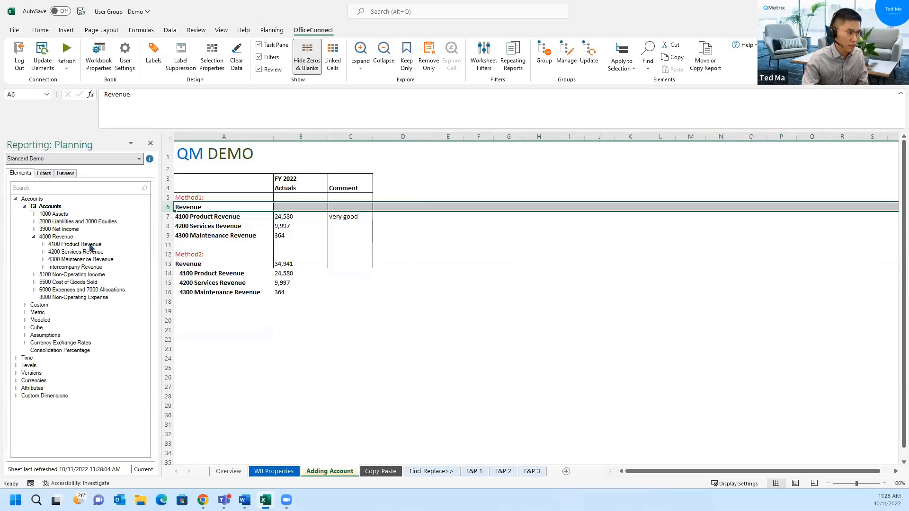
click(55, 238)
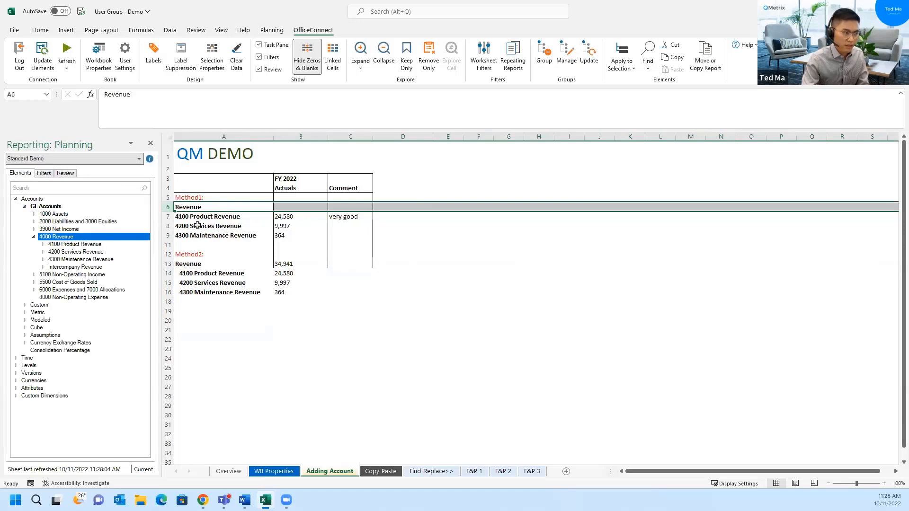
right_click(66, 238)
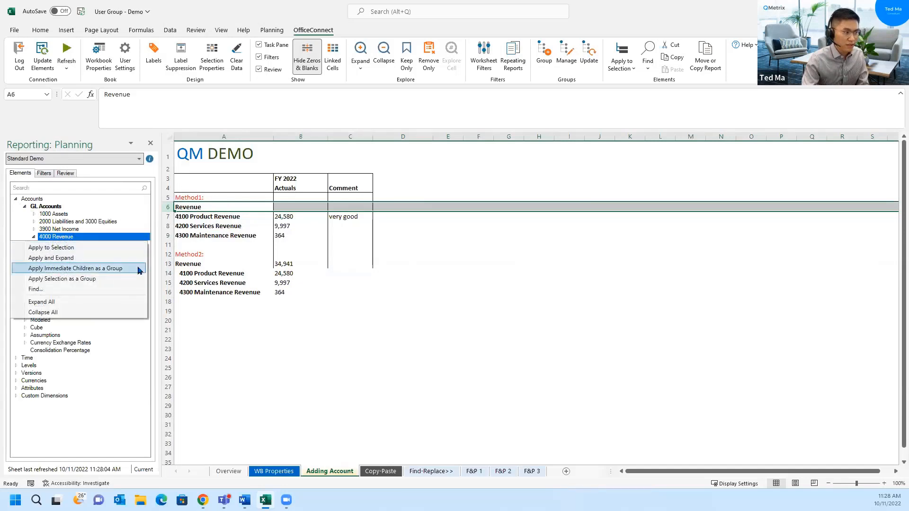
click(104, 273)
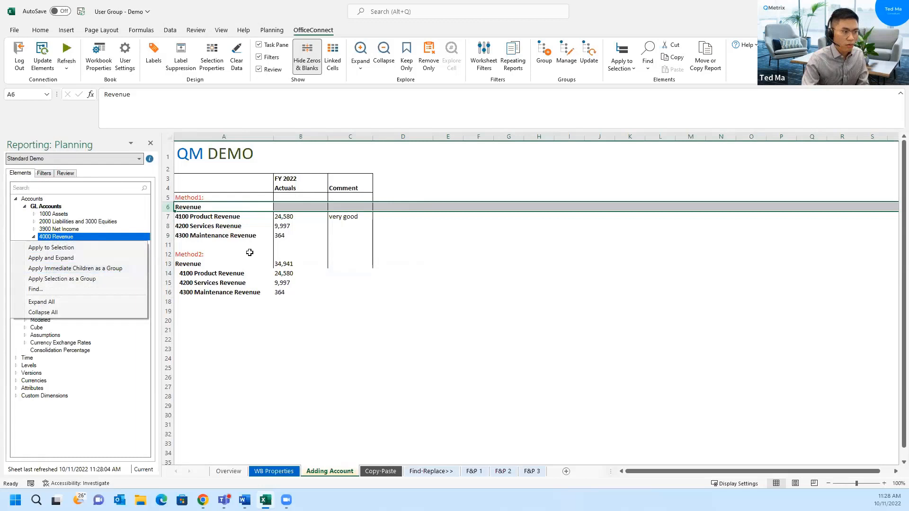
Step: With Method2's Revenue row 13 selected, examine the Apply and Expand option for 4000 Revenue
click(166, 263)
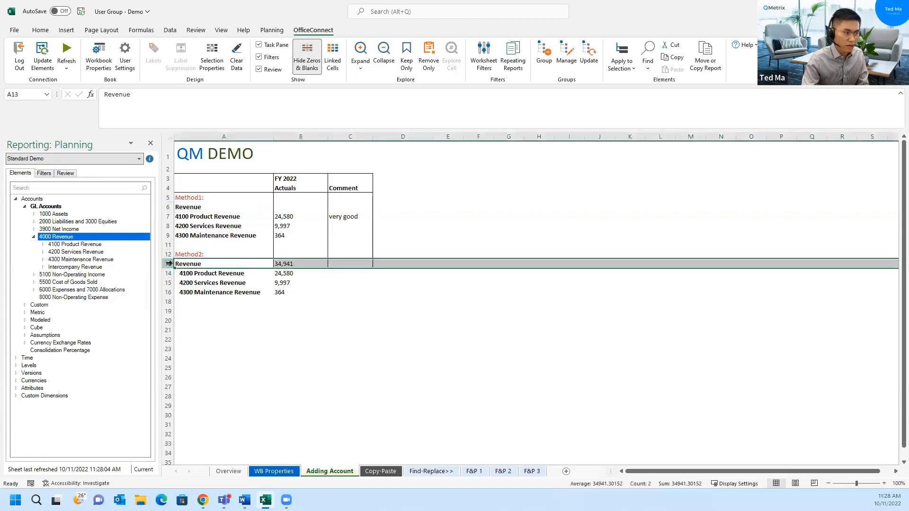
right_click(58, 239)
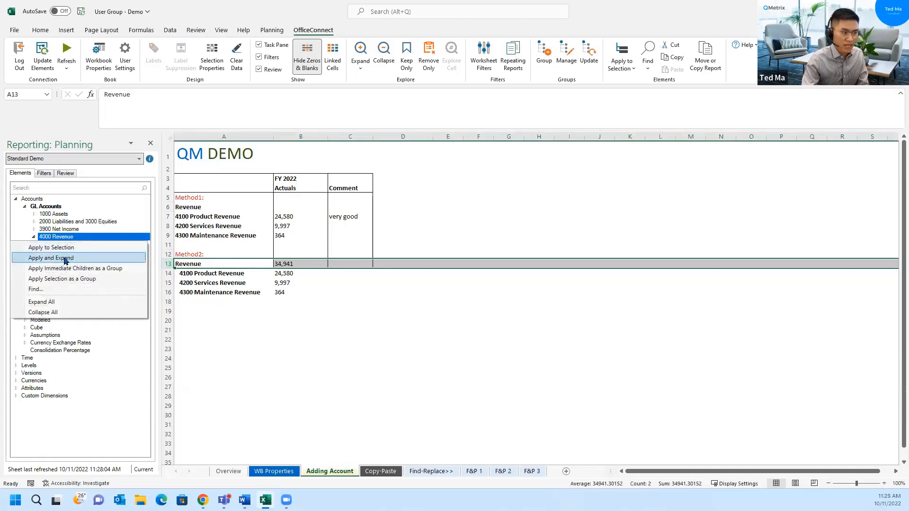
click(67, 258)
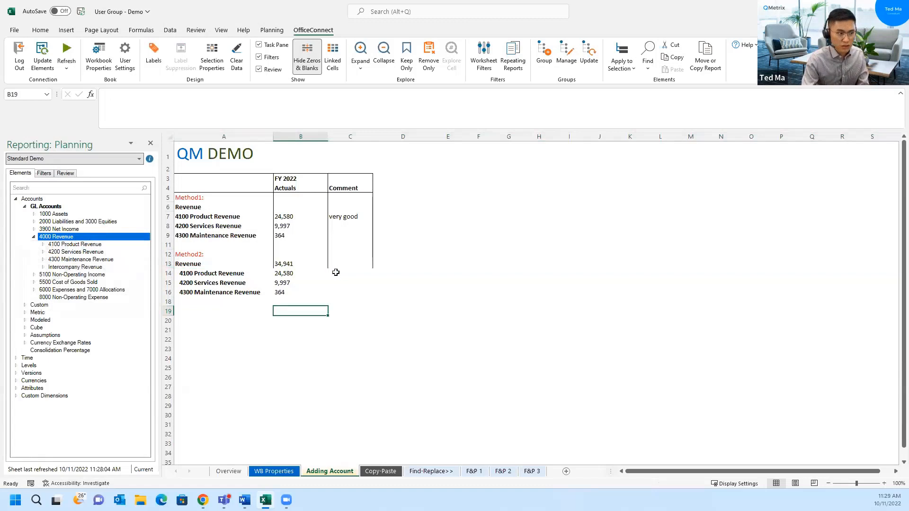
Step: Enter the comment "xxx" in cell C14 for Method2's 4100 Product Revenue and select the Method2 account rows 14 to 16
click(355, 274)
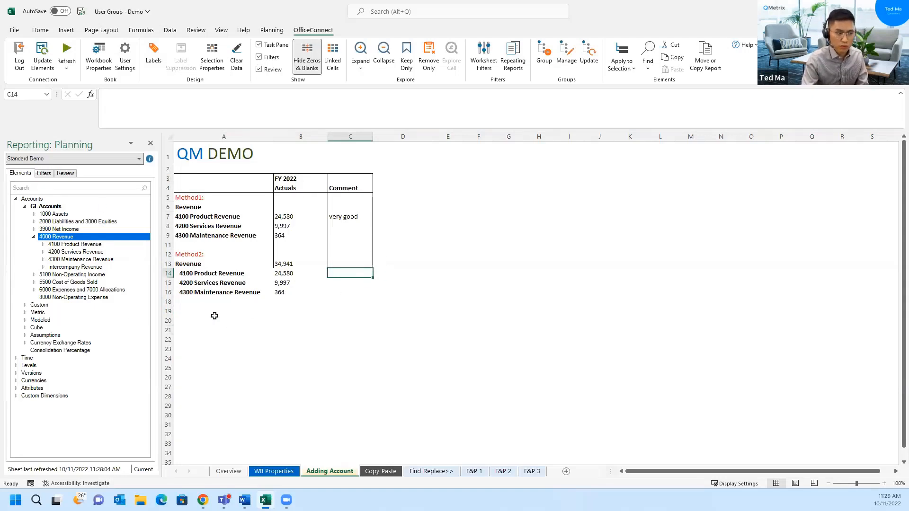
text(xxx)
click(281, 316)
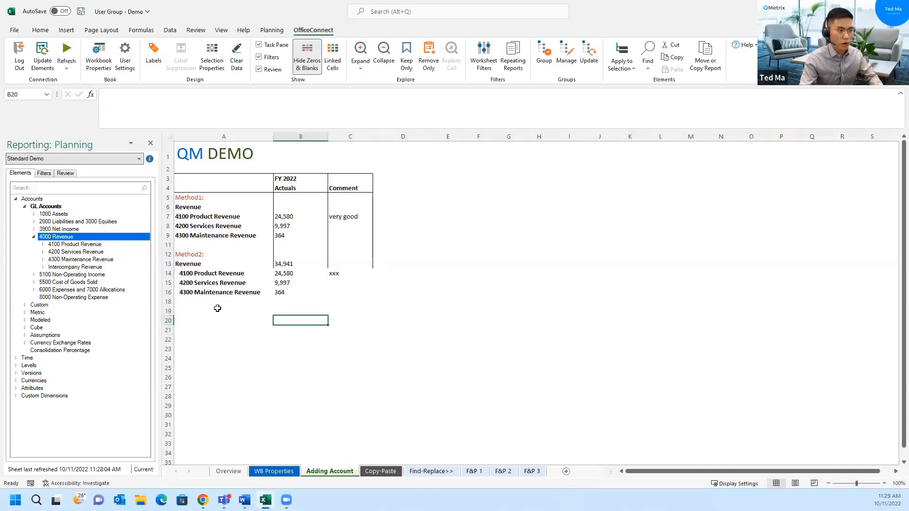
click(170, 291)
drag(171, 287, 199, 267)
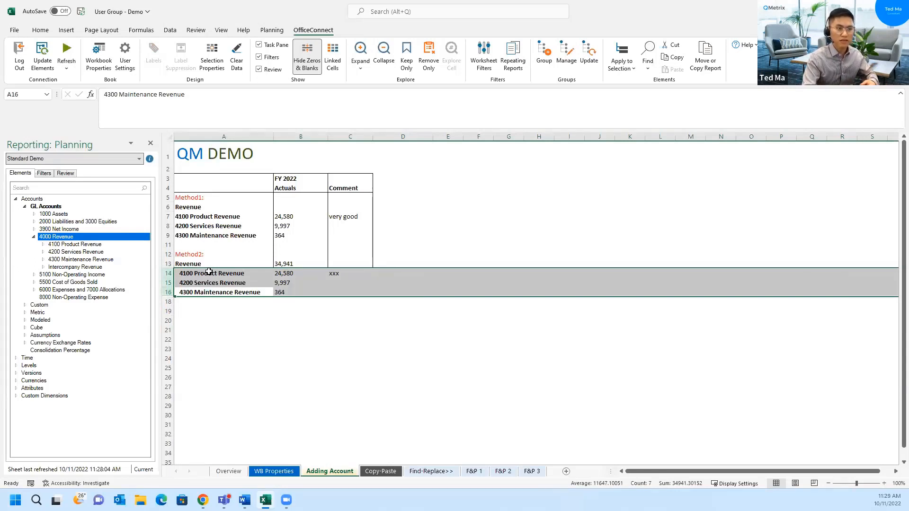
Step: Revisit the options for applying 4000 Revenue and clear the "xxx" comment from cell C14
click(347, 274)
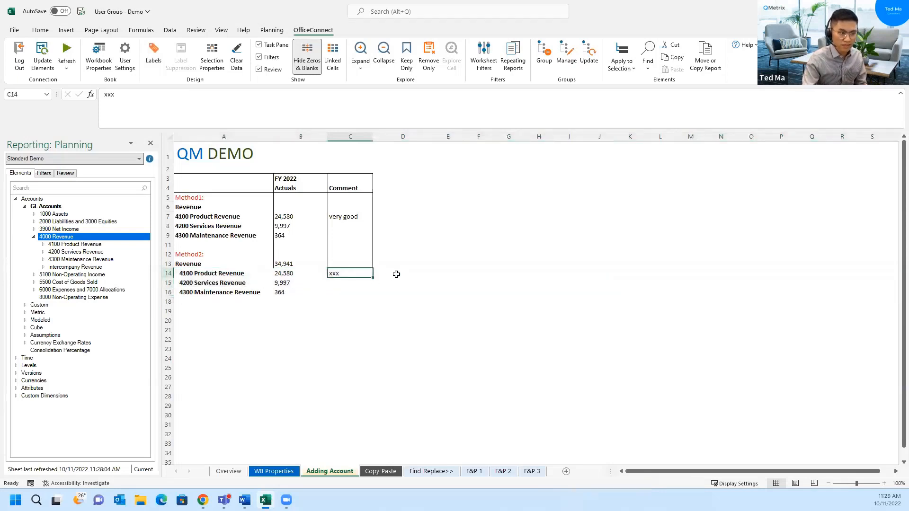
click(398, 274)
click(356, 273)
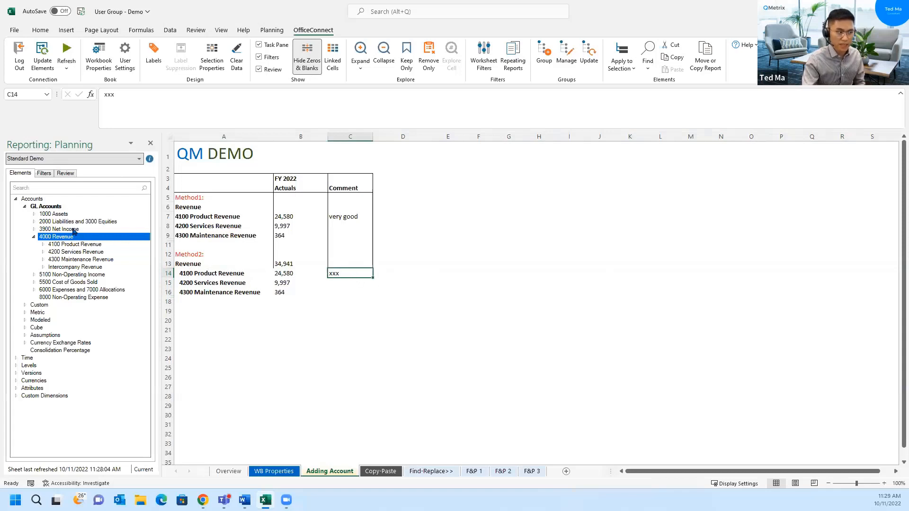
right_click(58, 237)
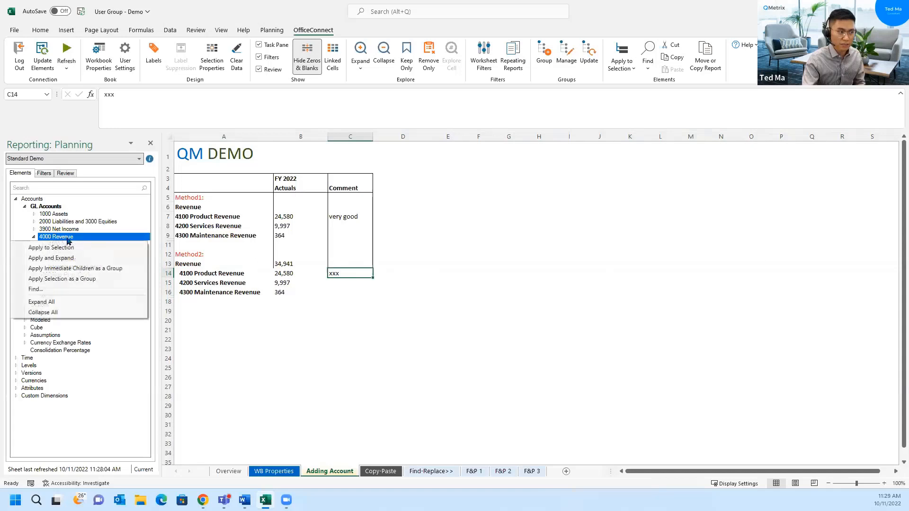
click(351, 289)
click(343, 273)
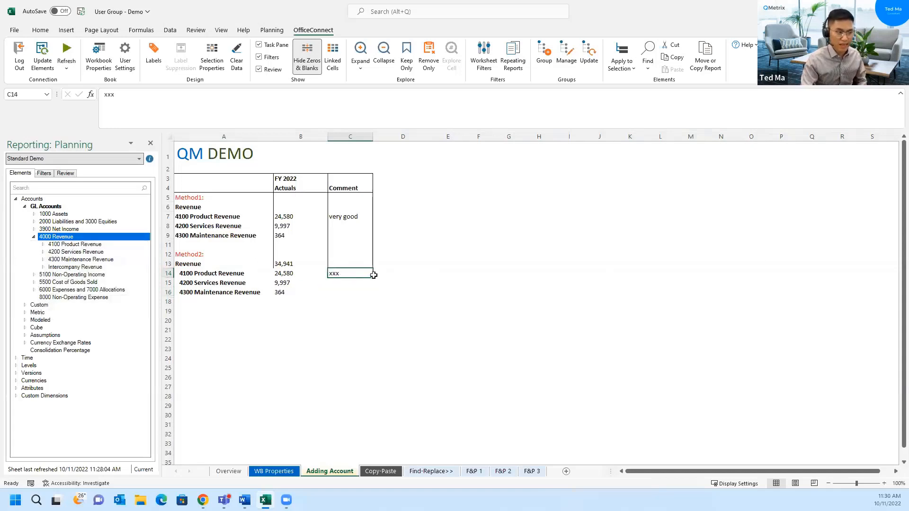
key(Delete)
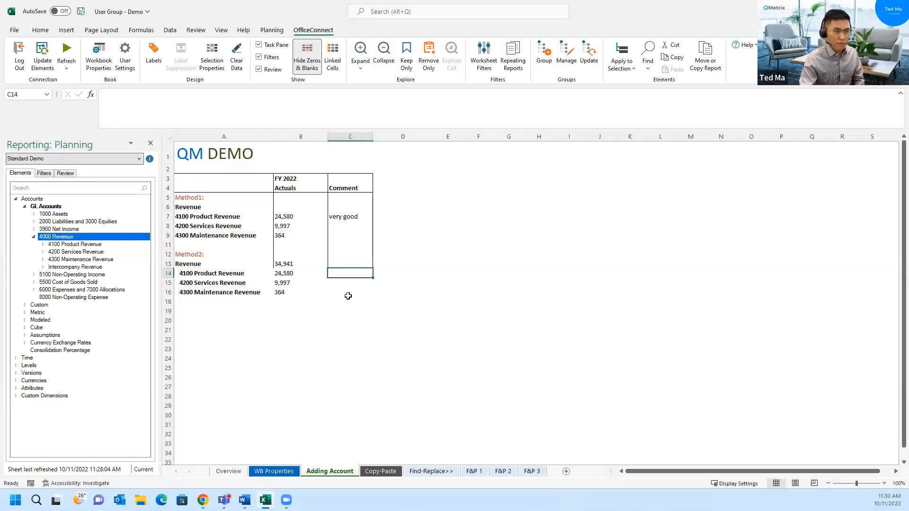
Step: Review again how Method1's row 6 takes the immediate children of 4000 Revenue as a group
click(216, 214)
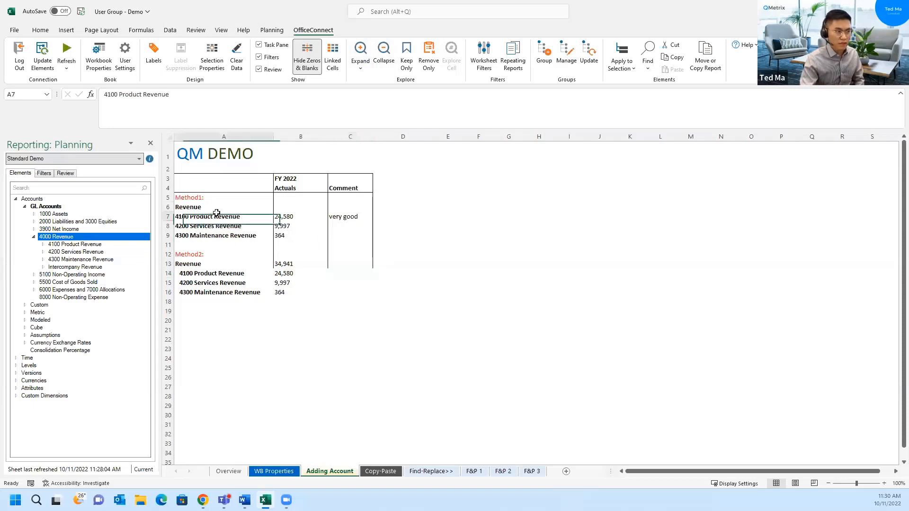
click(168, 207)
right_click(47, 240)
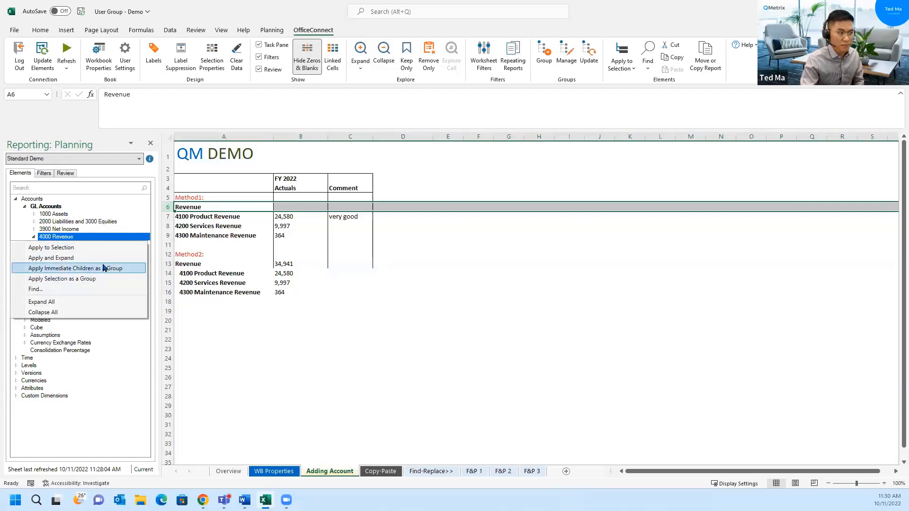
click(332, 330)
click(220, 229)
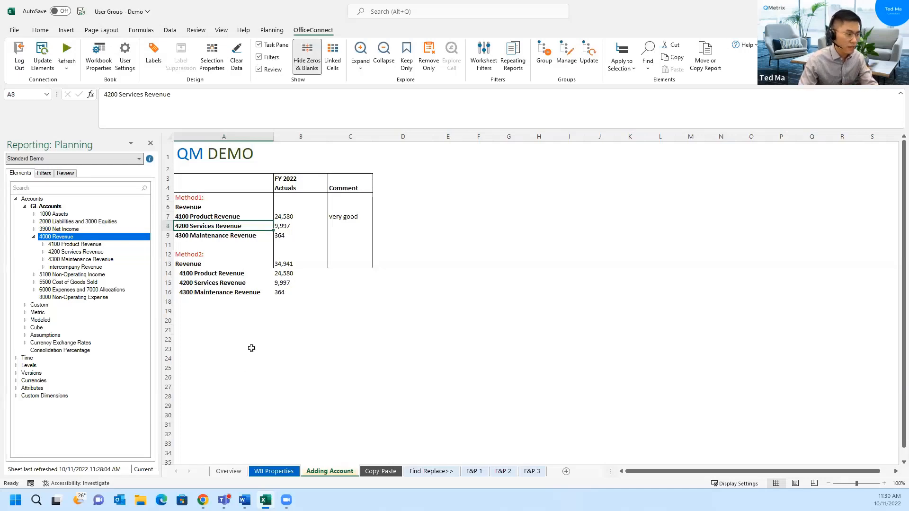
Step: Switch to Chrome and sign in to Workday Adaptive Planning again with the login and account password saved in the Adaptive Demo - Training 2 record
click(203, 500)
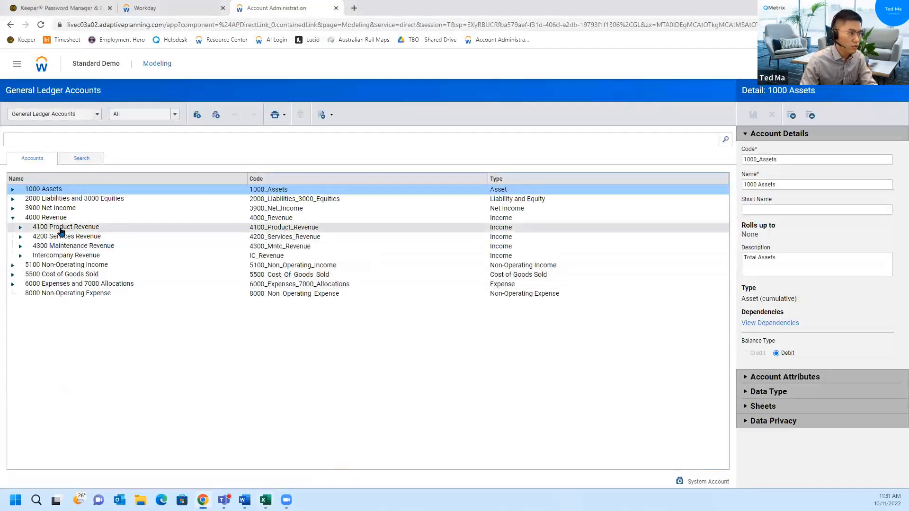
click(74, 218)
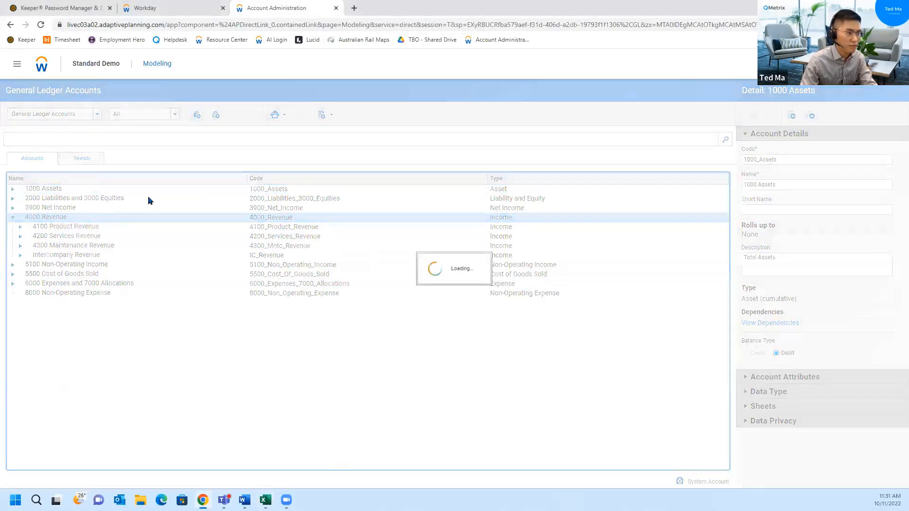
click(64, 9)
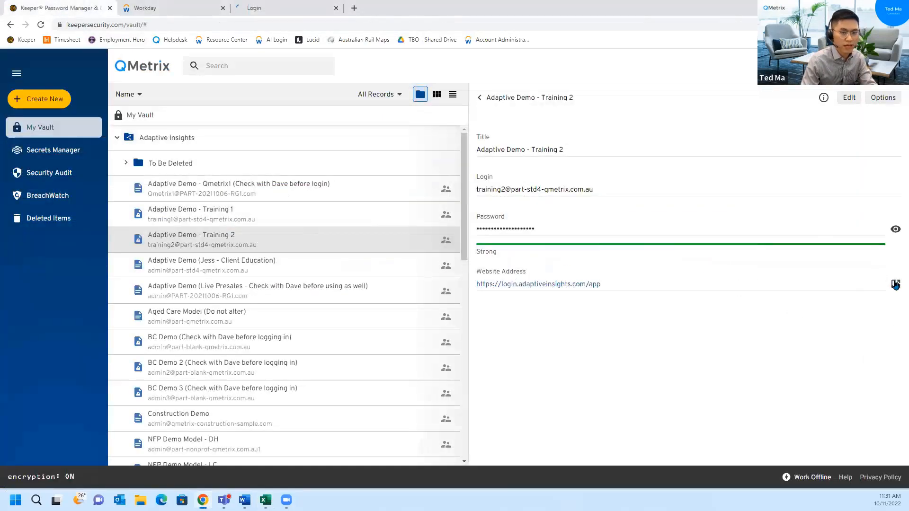
click(895, 286)
drag(185, 13, 317, 12)
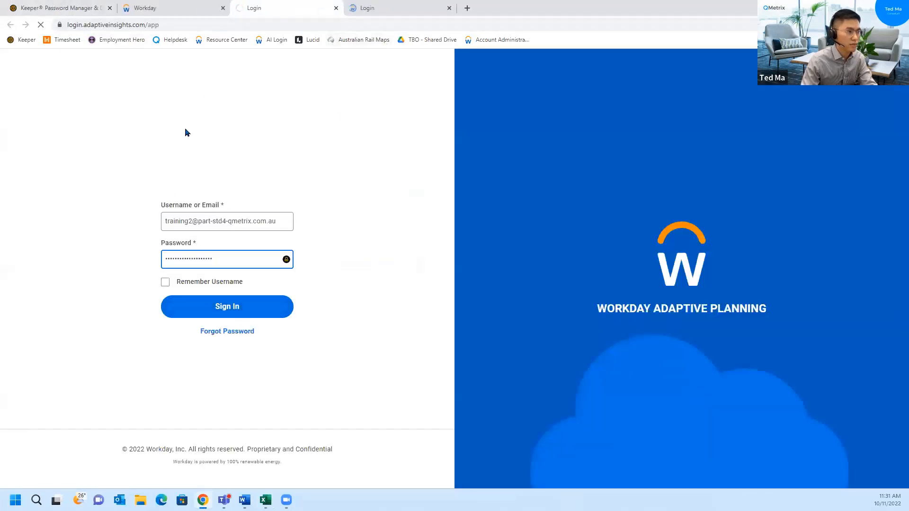
key(Return)
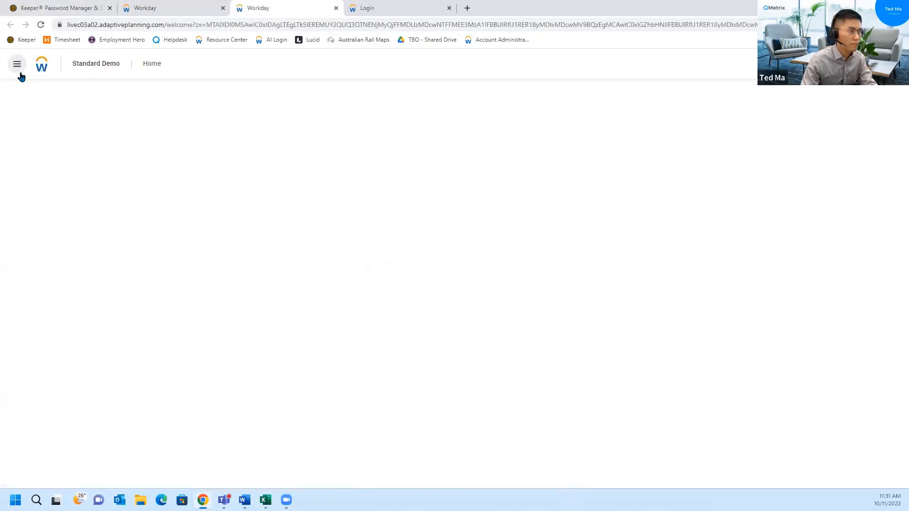
Step: Open the modeling page in a separate browser tab and go to General Ledger Accounts
click(17, 64)
middle_click(34, 321)
click(375, 8)
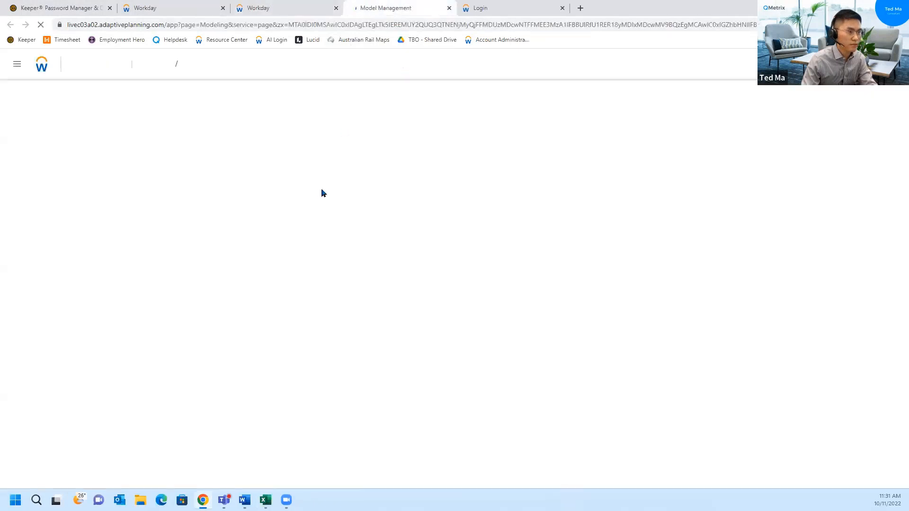
click(370, 168)
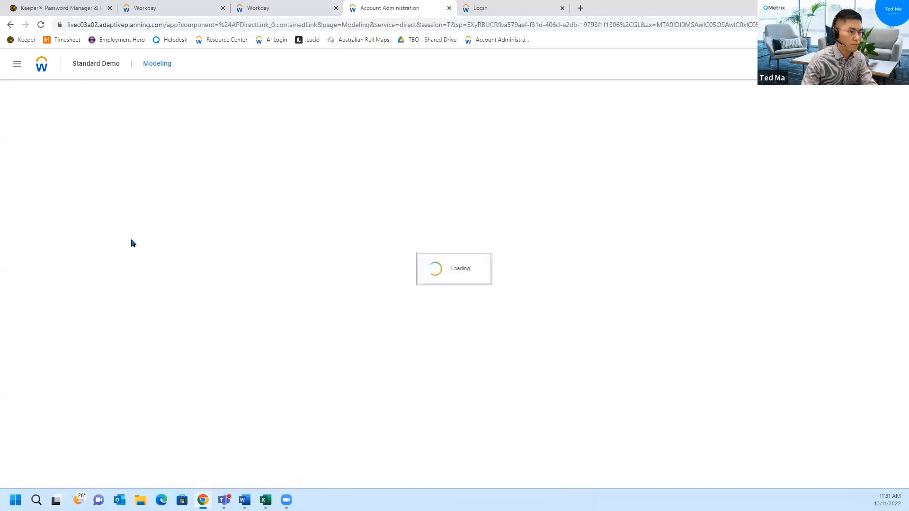
Step: Create and save a new account under 4000 Revenue with the code "Testing" and the name "Tesing"
click(13, 190)
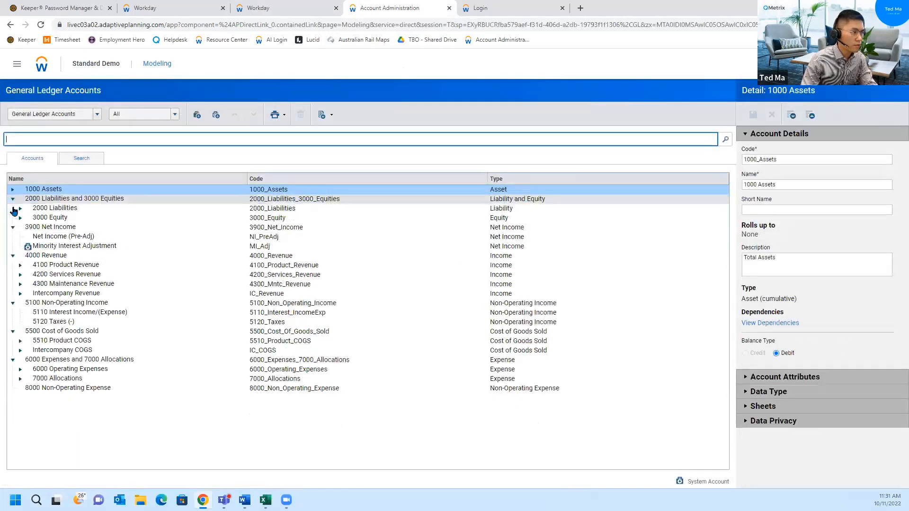
click(12, 199)
click(47, 236)
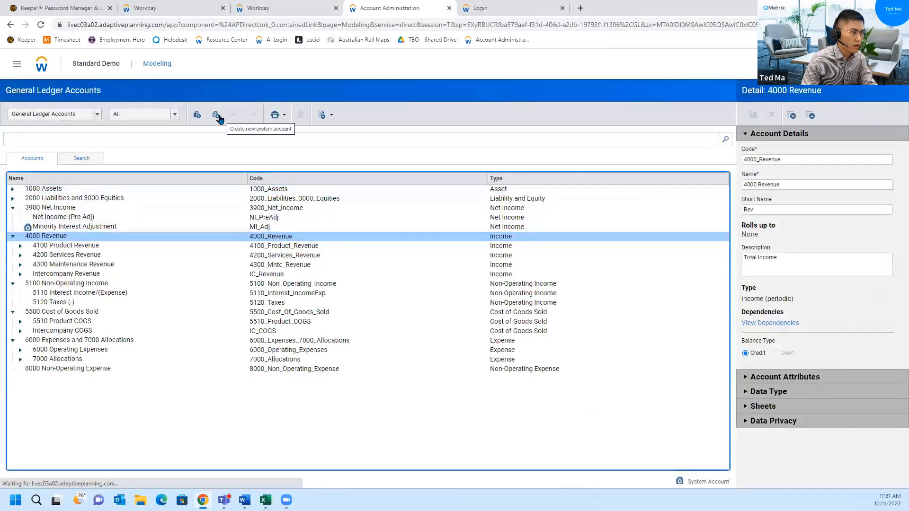
click(195, 116)
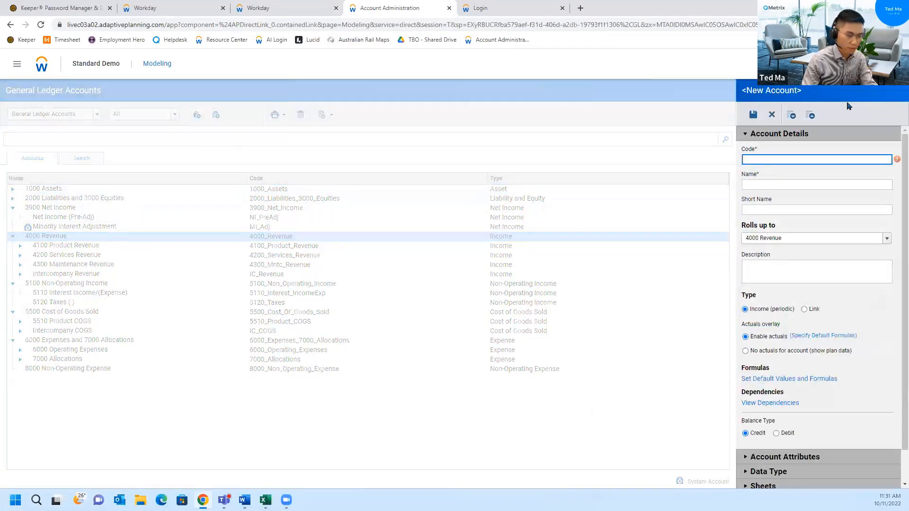
text(Testing)
key(Tab)
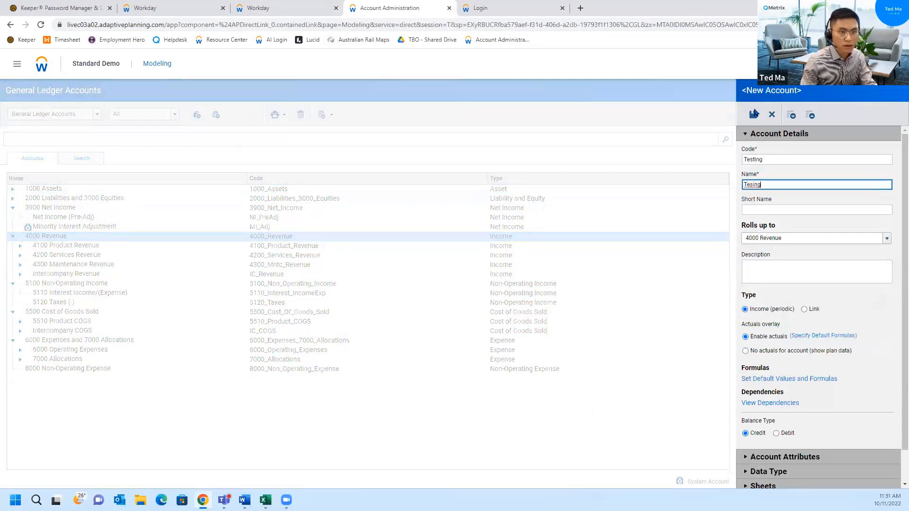
click(753, 114)
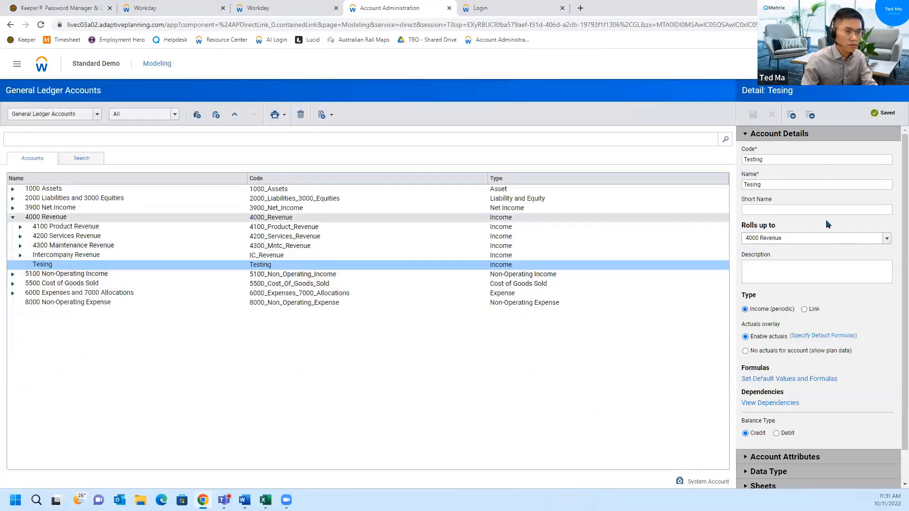
Step: Correct the new account's name to "Testing" and check its place under 4000 Revenue
click(754, 185)
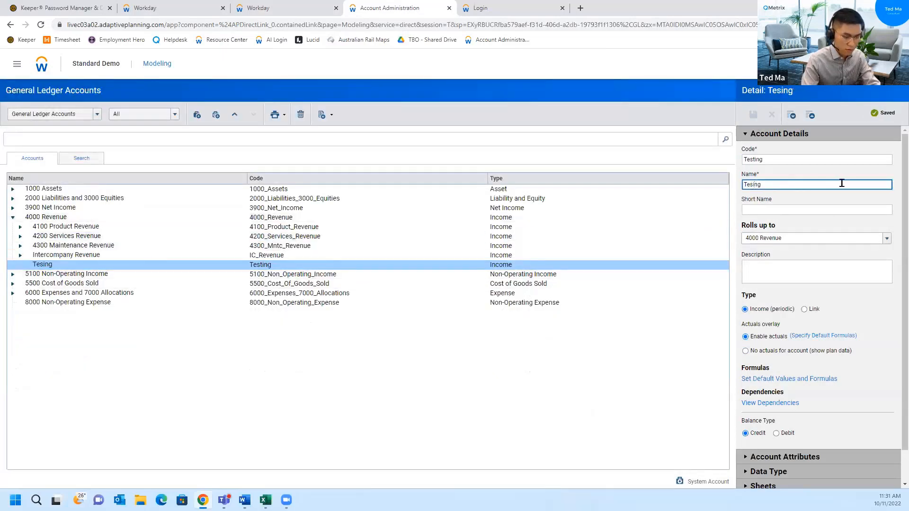
text(t)
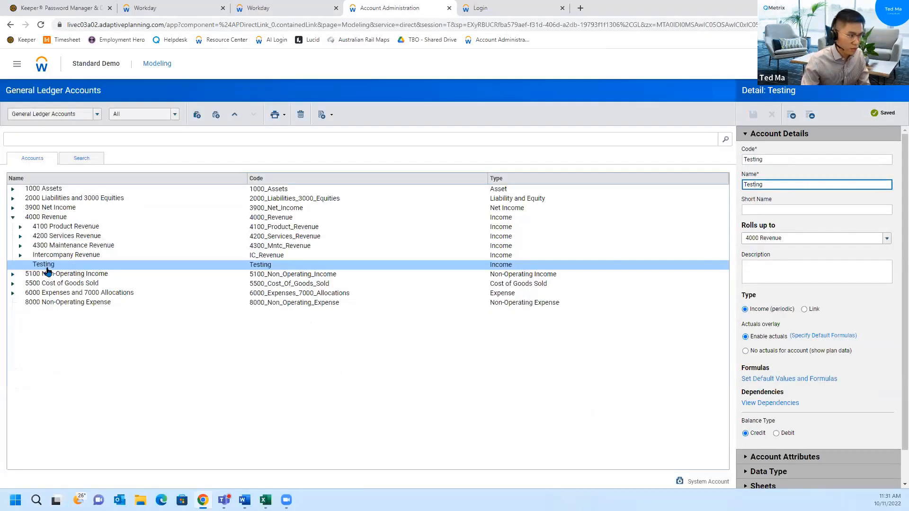
click(13, 217)
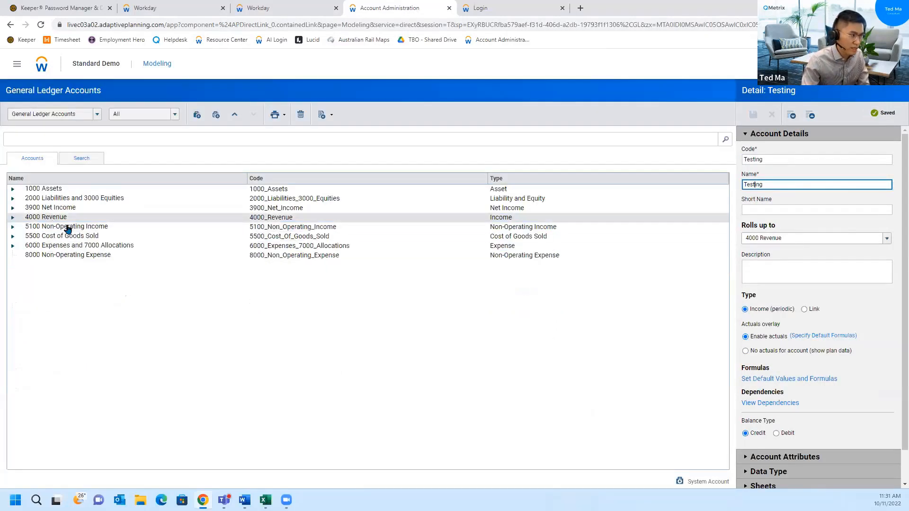
click(13, 217)
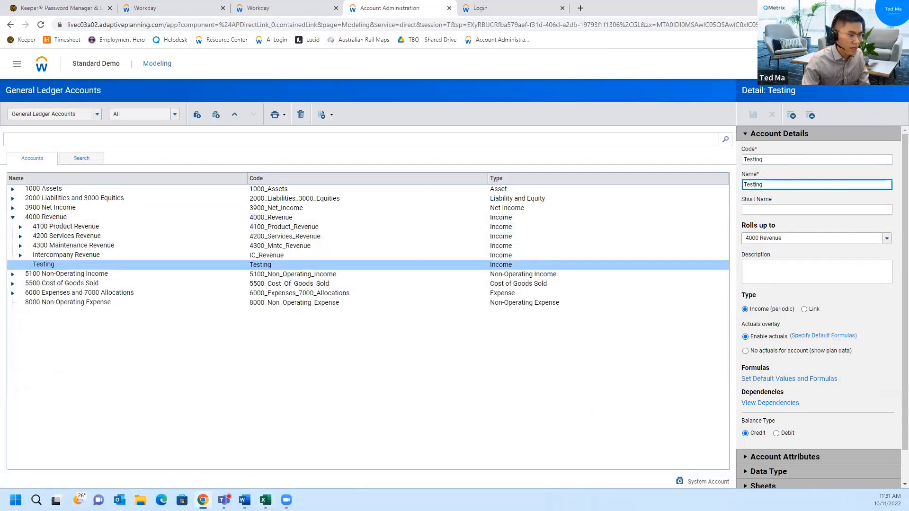
Step: Switch to Excel, update the elements and data for the Adding Account sheet, and turn off hiding of zeros and blanks
click(265, 500)
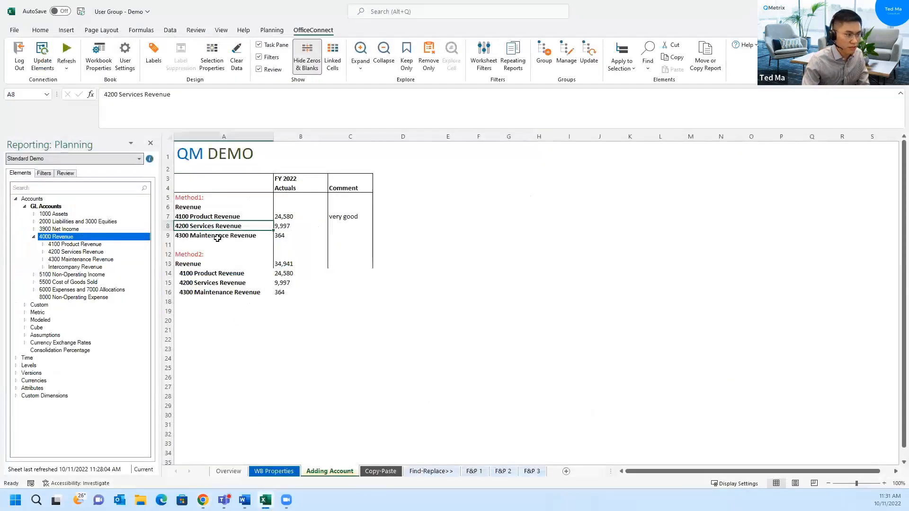
click(70, 65)
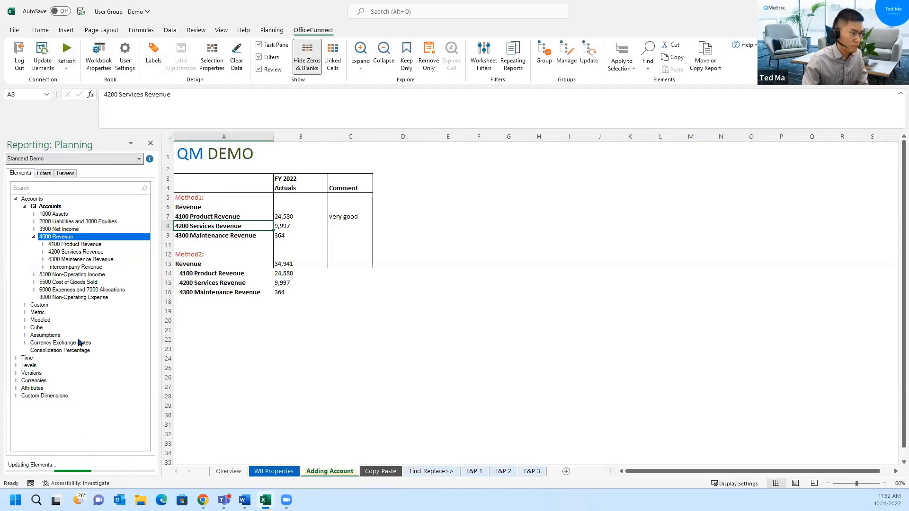
click(74, 50)
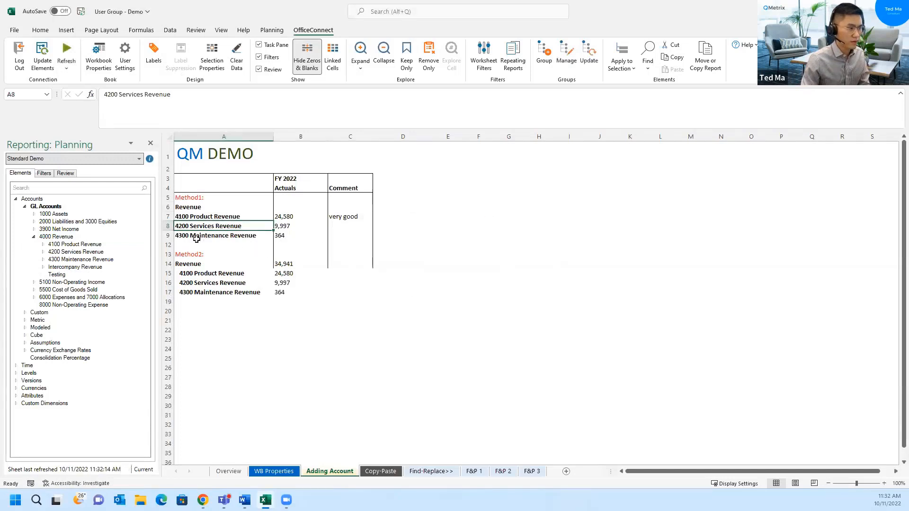
click(310, 60)
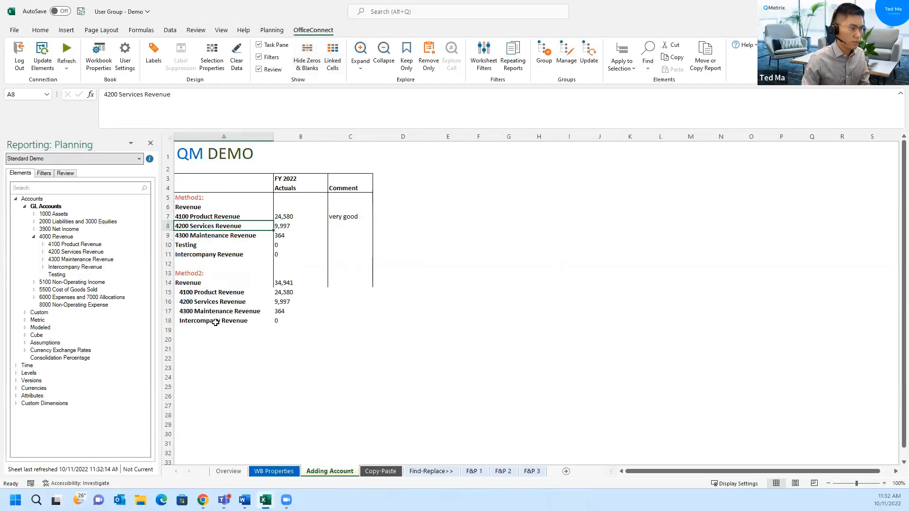
Step: Inspect the Testing row in Method1 and the group options available for applying 4000 Revenue
click(345, 318)
click(209, 247)
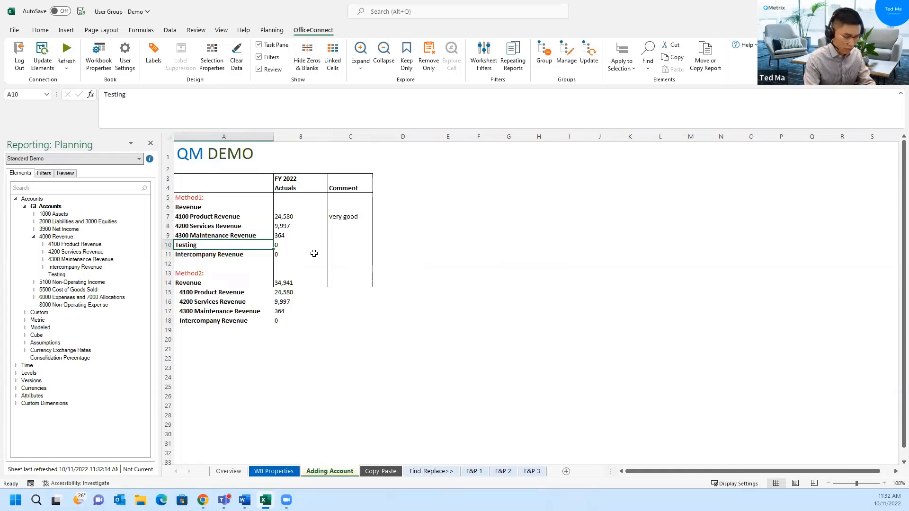
key(shift+space)
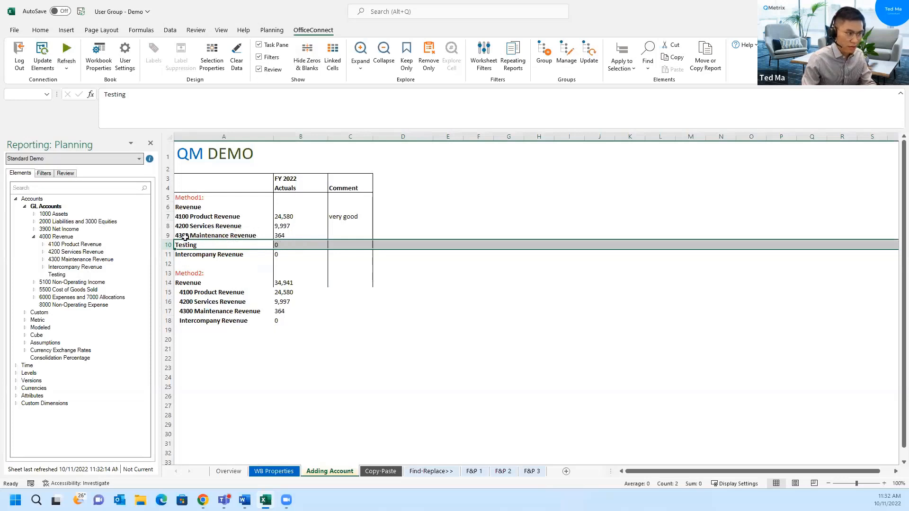
right_click(68, 238)
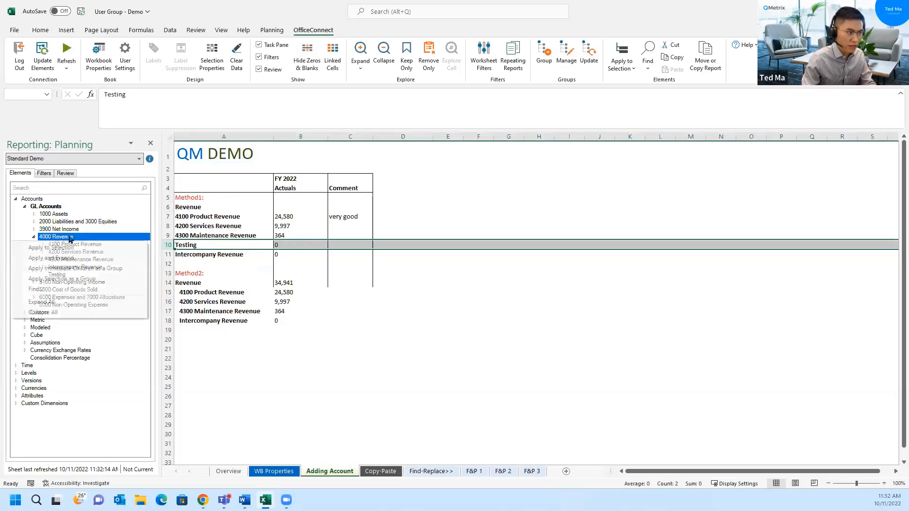
click(102, 280)
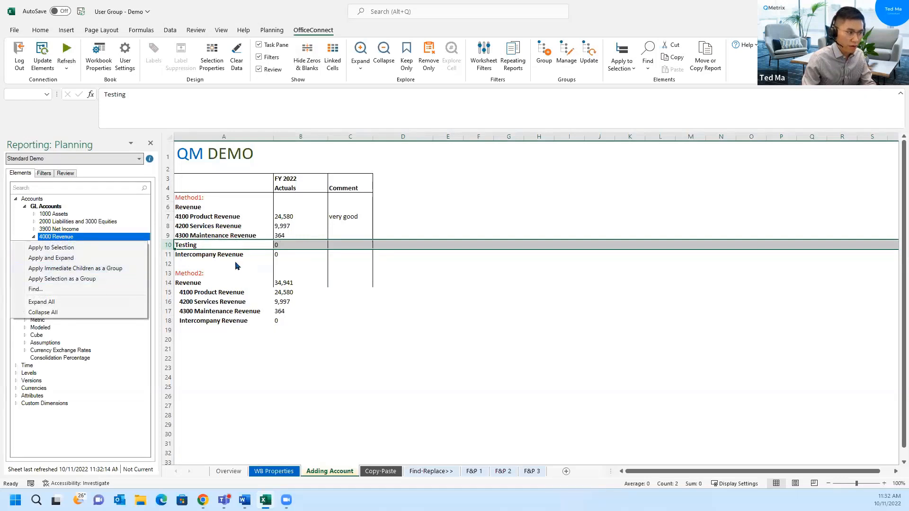
click(211, 247)
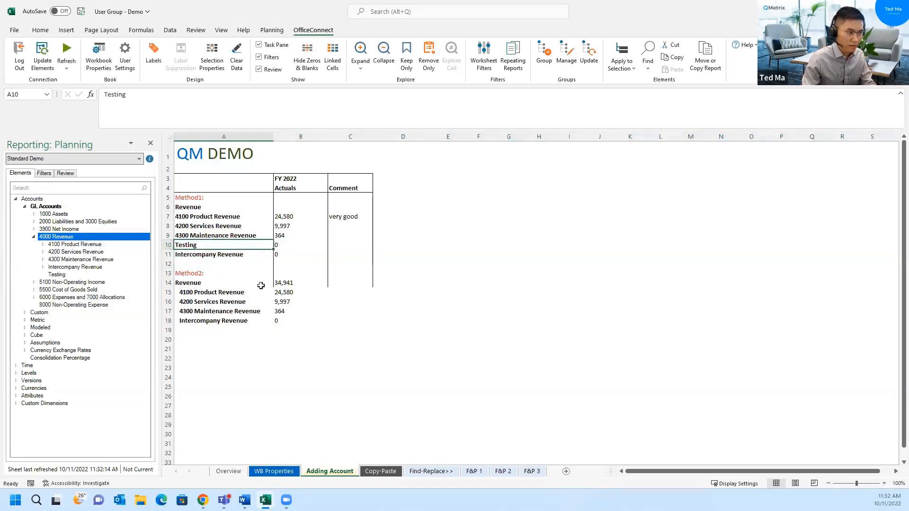
Step: Compare Method2's revenue rows with Method1's, checking the Testing account and the comment beside 4100 Product Revenue
click(239, 320)
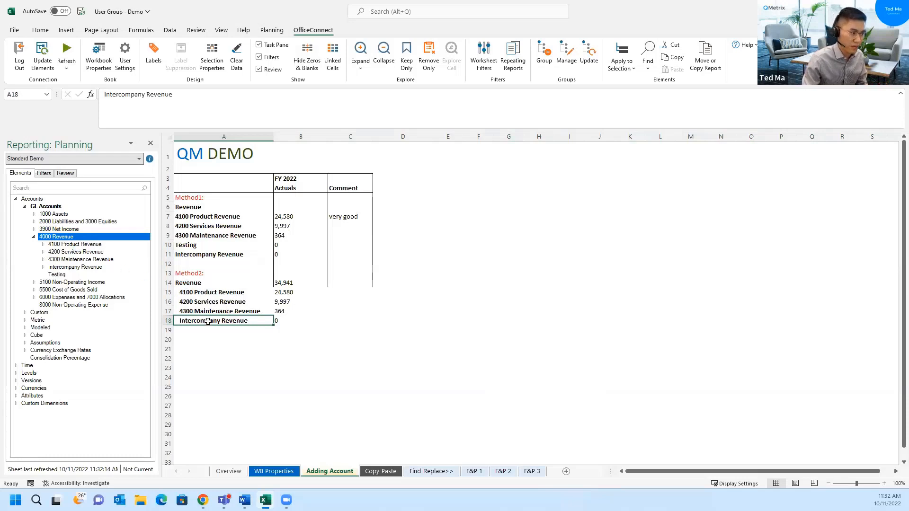
click(428, 310)
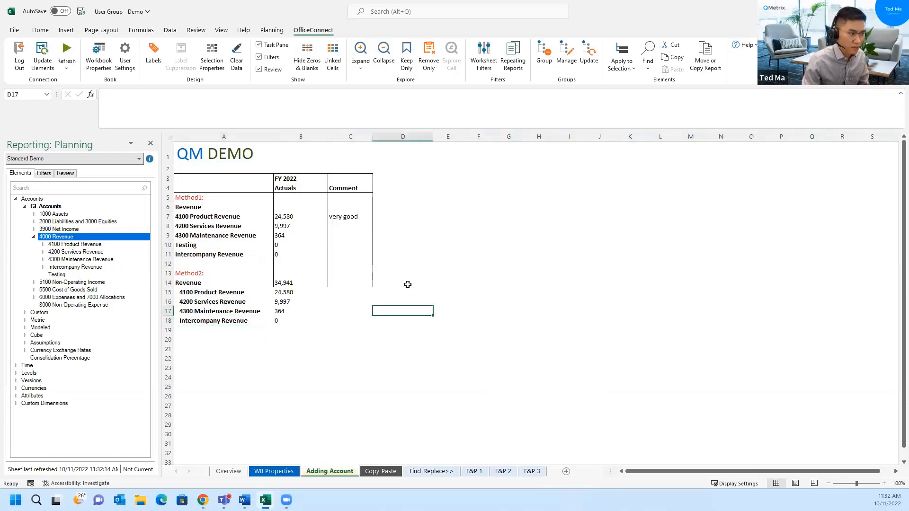
click(216, 225)
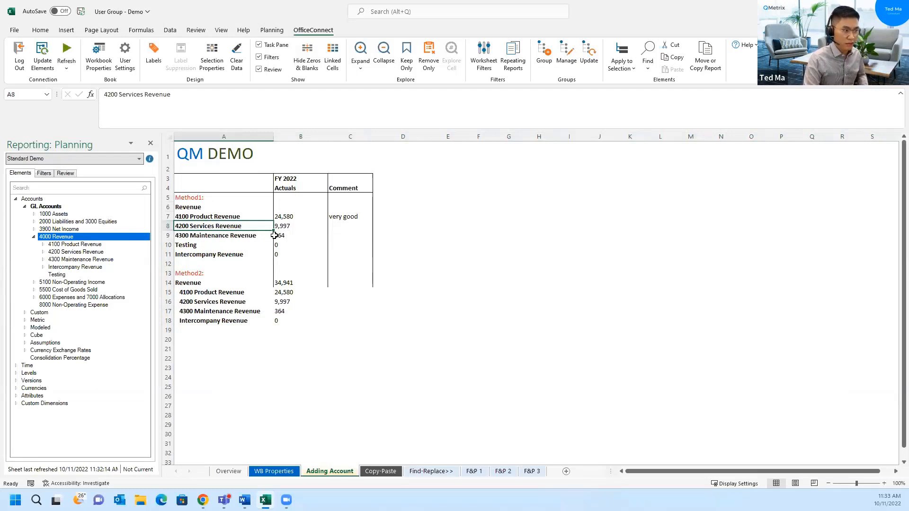
click(356, 218)
click(260, 245)
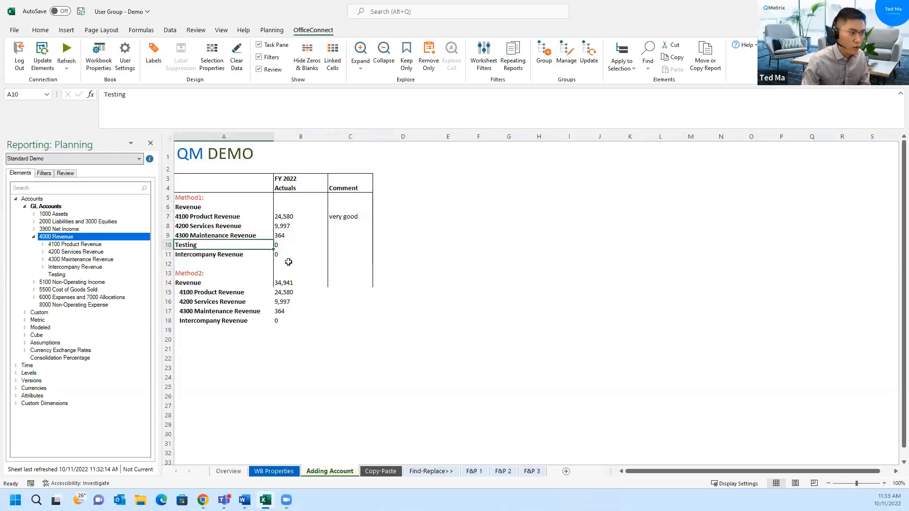
click(232, 294)
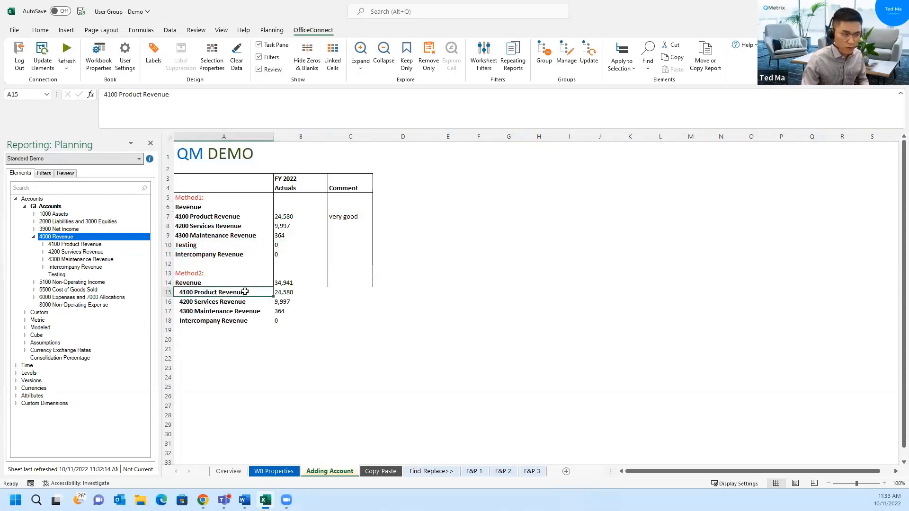
click(210, 333)
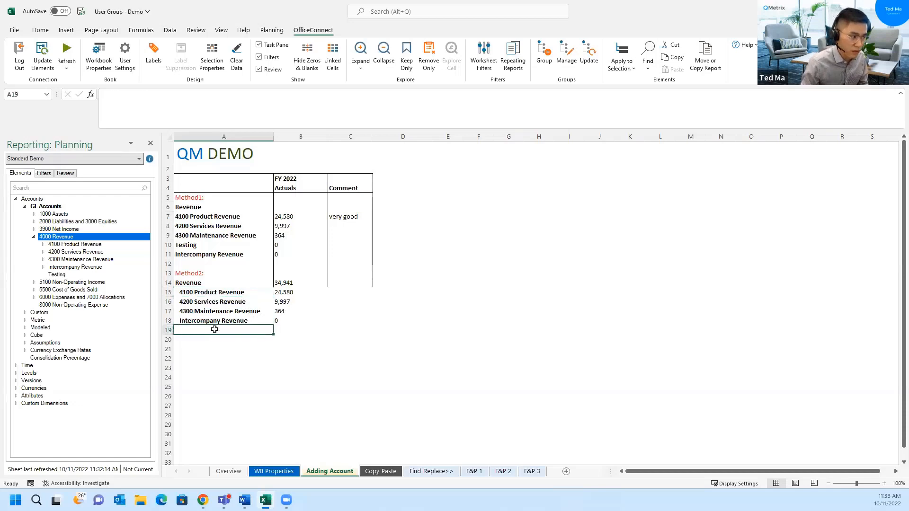
Step: Review Method2's Revenue row and the Apply and Expand option for 4000 Revenue
click(205, 284)
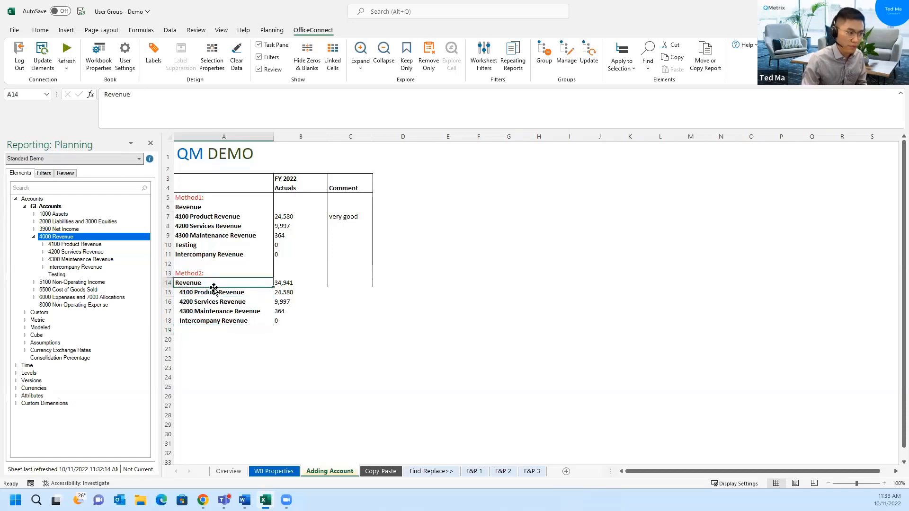
click(474, 299)
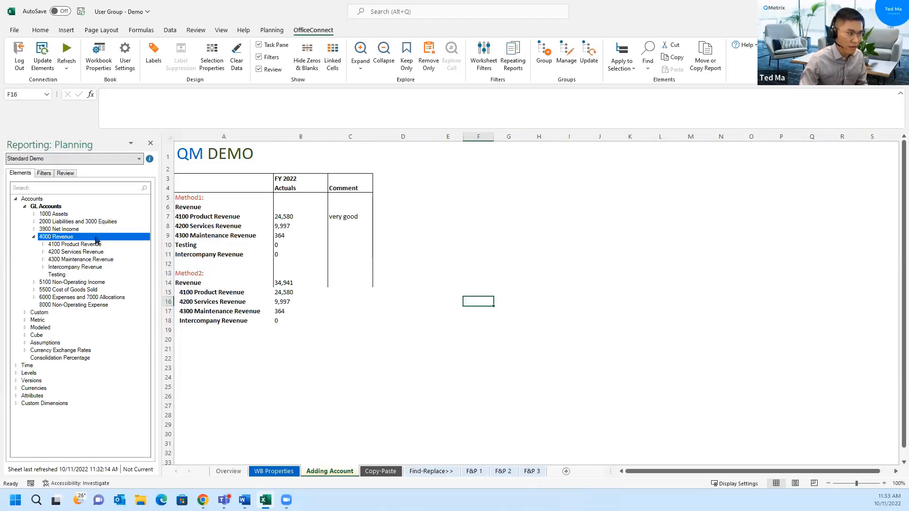
right_click(64, 238)
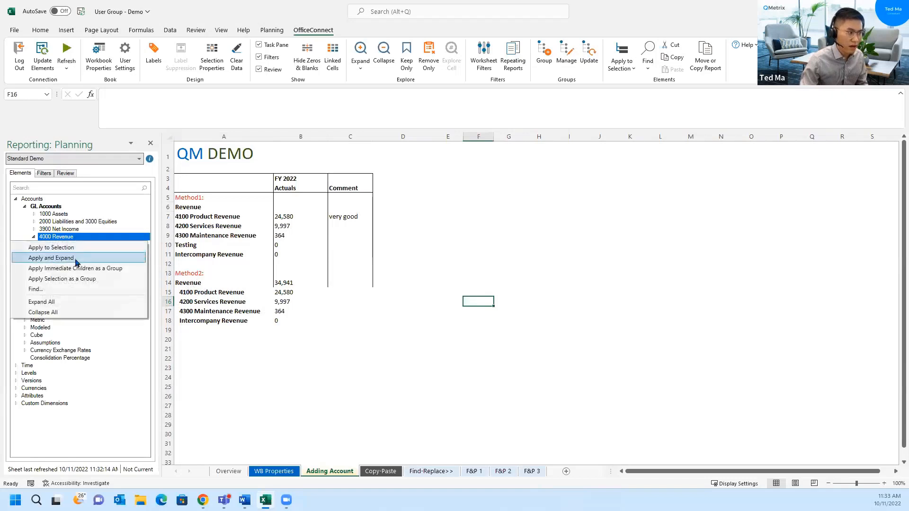
click(300, 355)
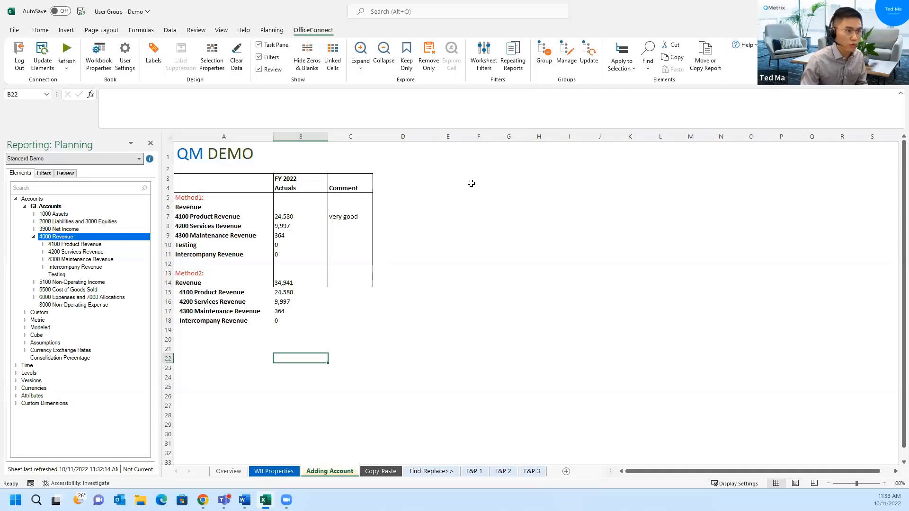
Step: Group Method2's account rows 15 to 18, from 4100 Product Revenue to Intercompany Revenue, accepting the limited Explore capabilities
click(222, 322)
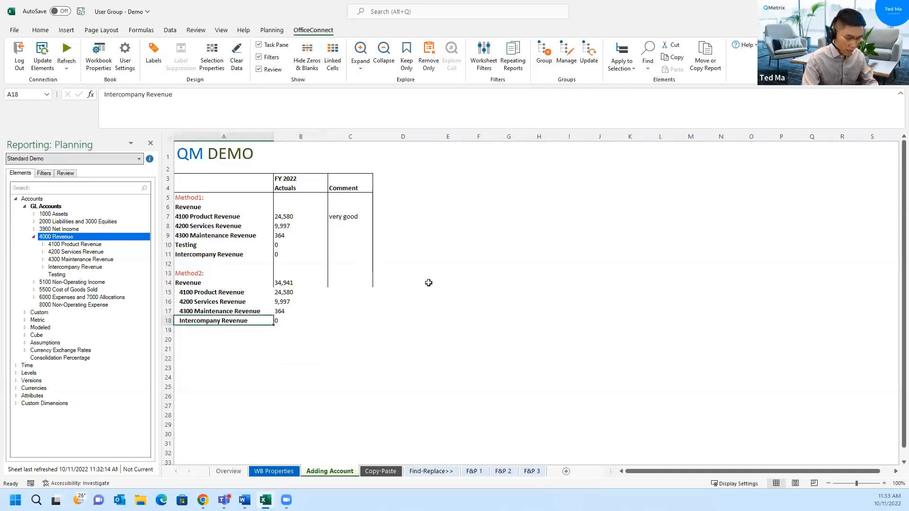
key(shift+space)
key(shift+Up)
key(shift+Up)
key(shift+Up)
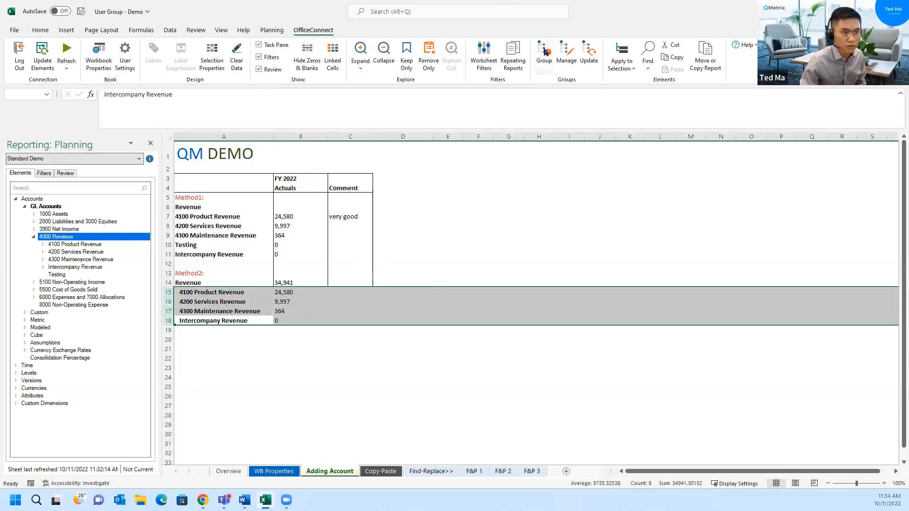
click(545, 52)
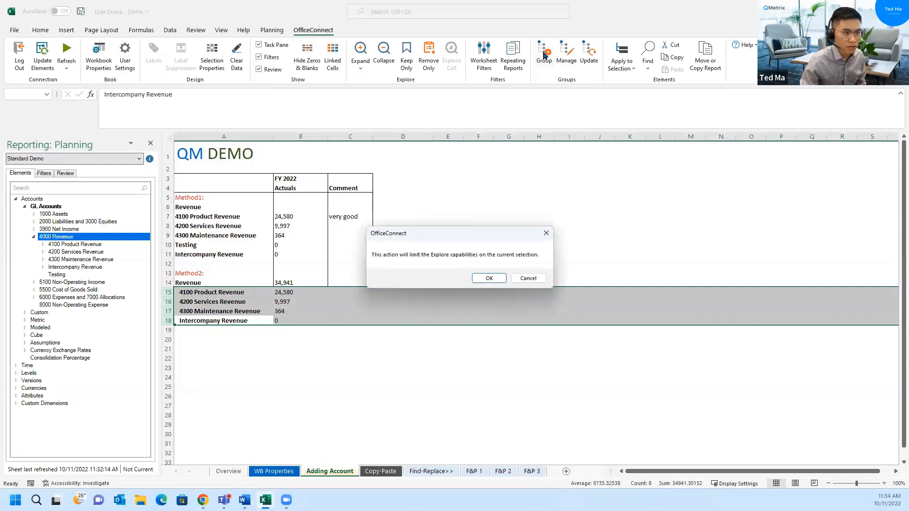
click(499, 277)
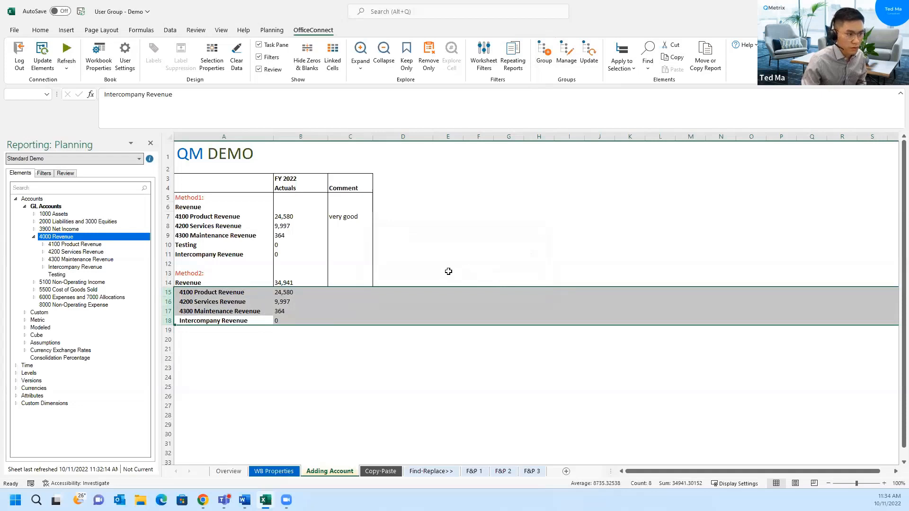
Step: Enter the comment "xxxx" beside Method2's 4100 Product Revenue in C15, refresh the sheet data and check the comment
click(351, 294)
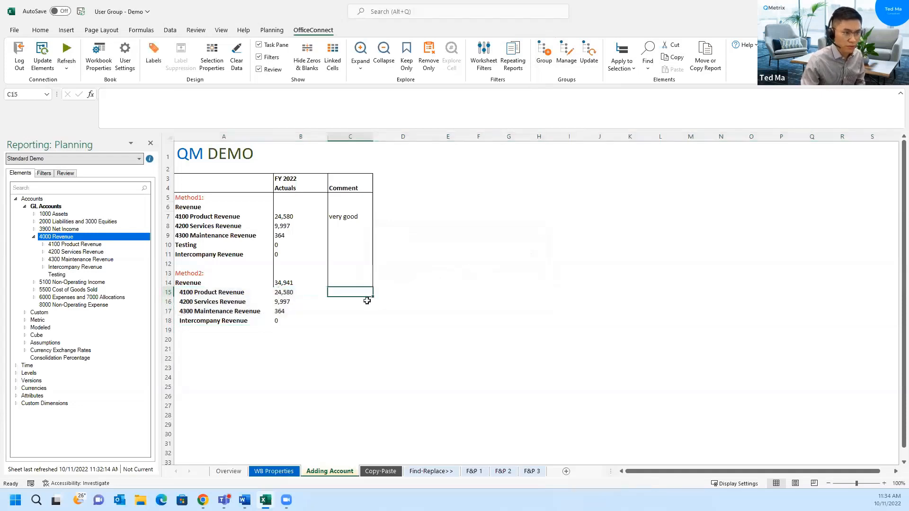
text(xxxx)
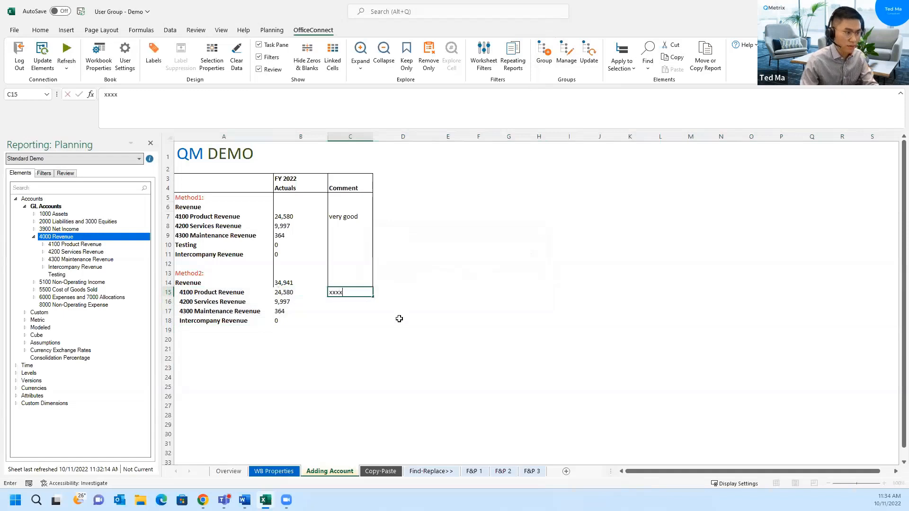
click(400, 320)
click(67, 54)
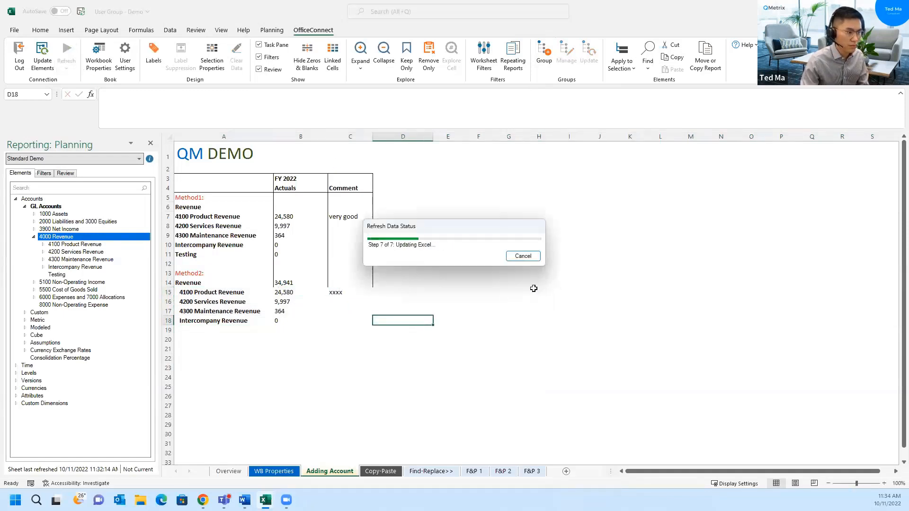
click(353, 289)
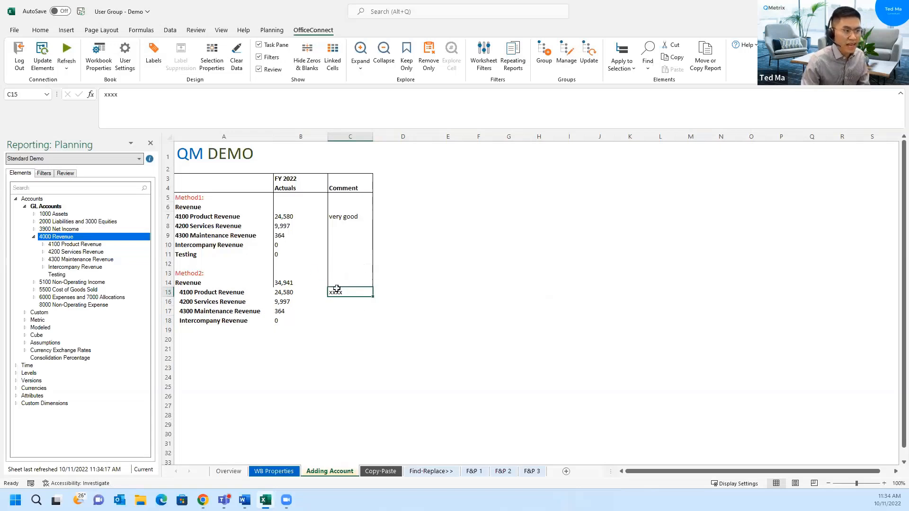
Step: Edit the 4000 Revenue (4 of 5) group to include the Testing account, and close the group manager
click(567, 58)
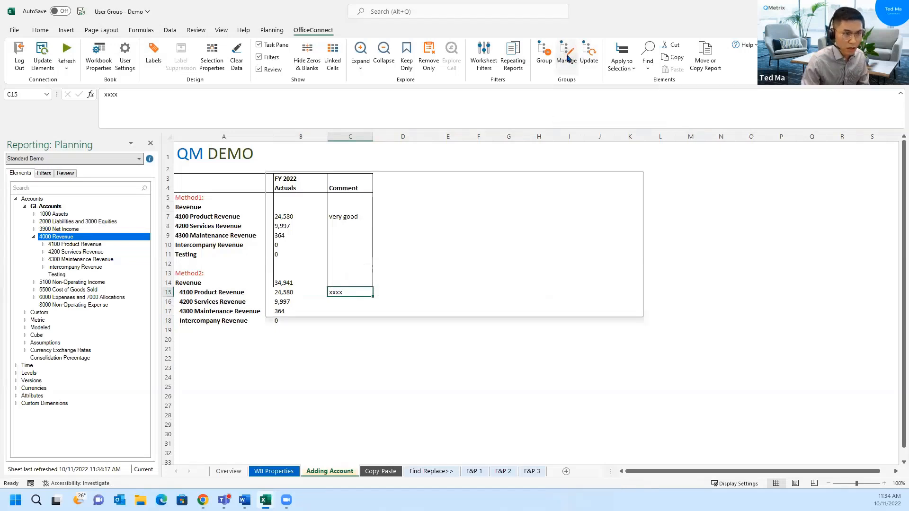
drag(497, 178, 602, 170)
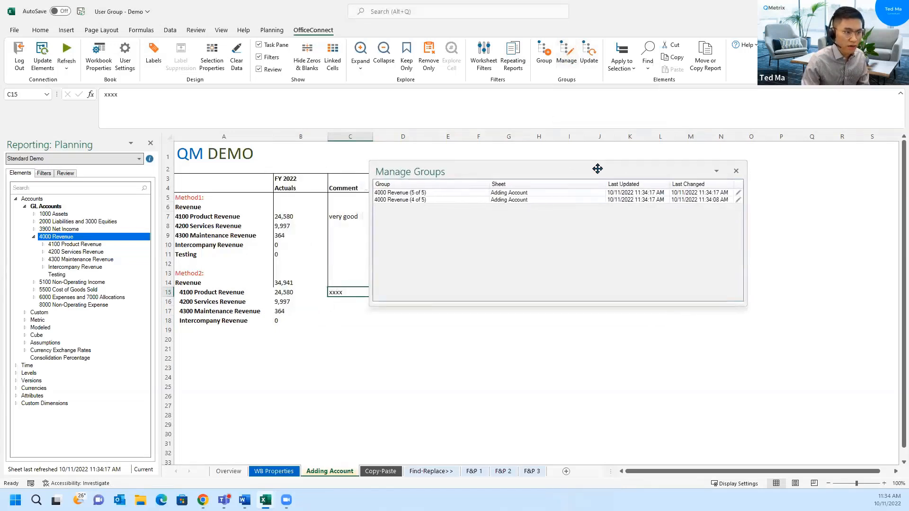
drag(529, 167, 571, 177)
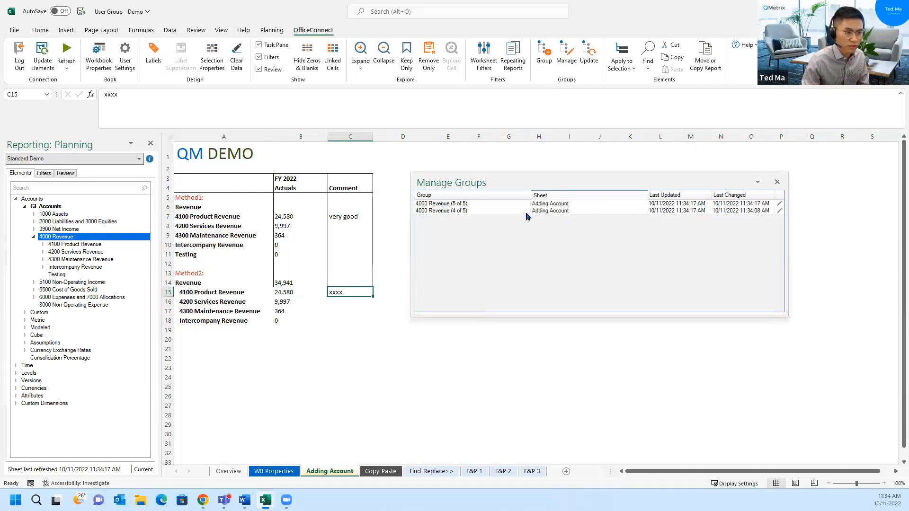
click(507, 211)
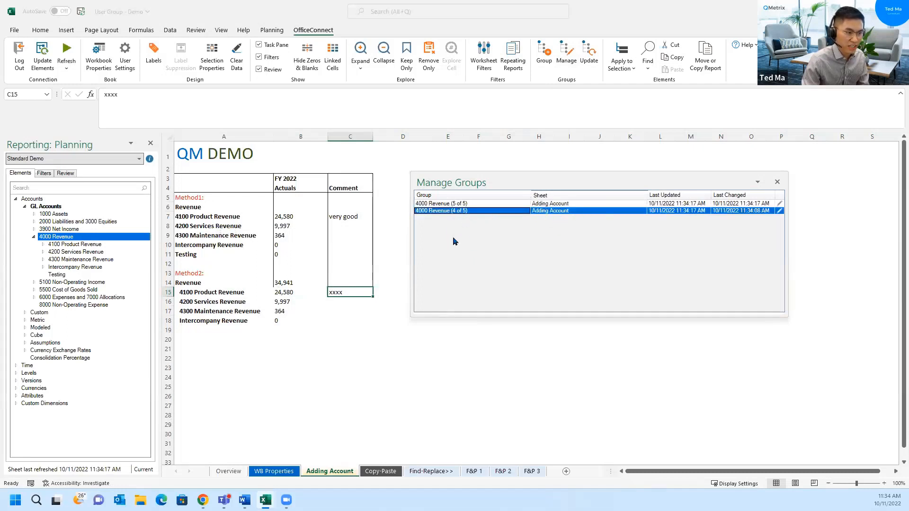
click(780, 211)
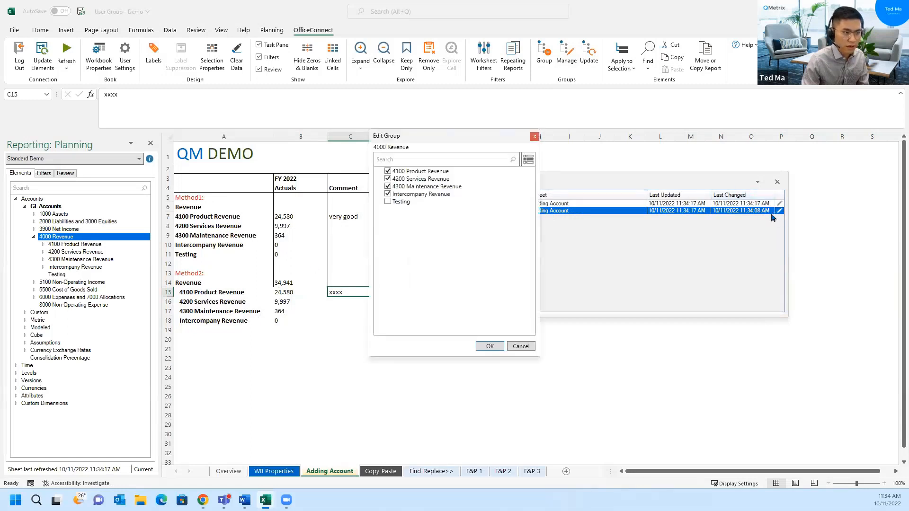
drag(476, 142, 551, 152)
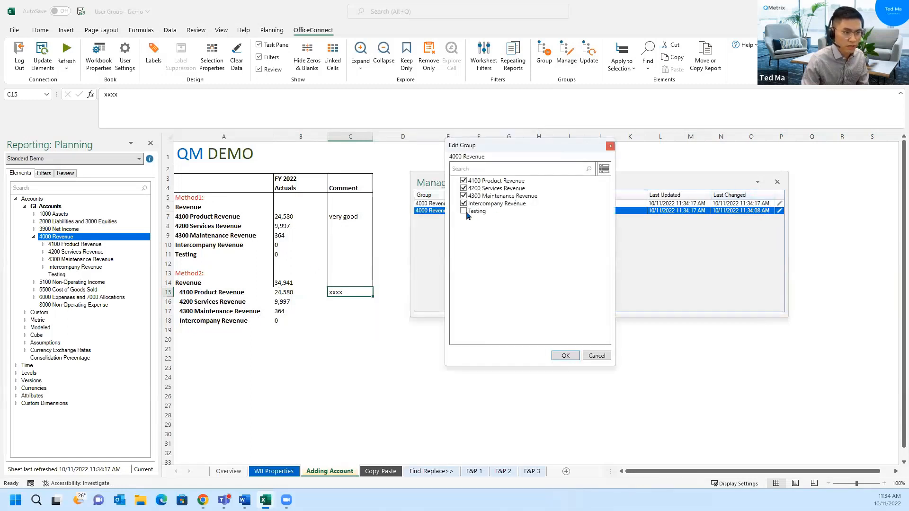
click(479, 213)
click(564, 356)
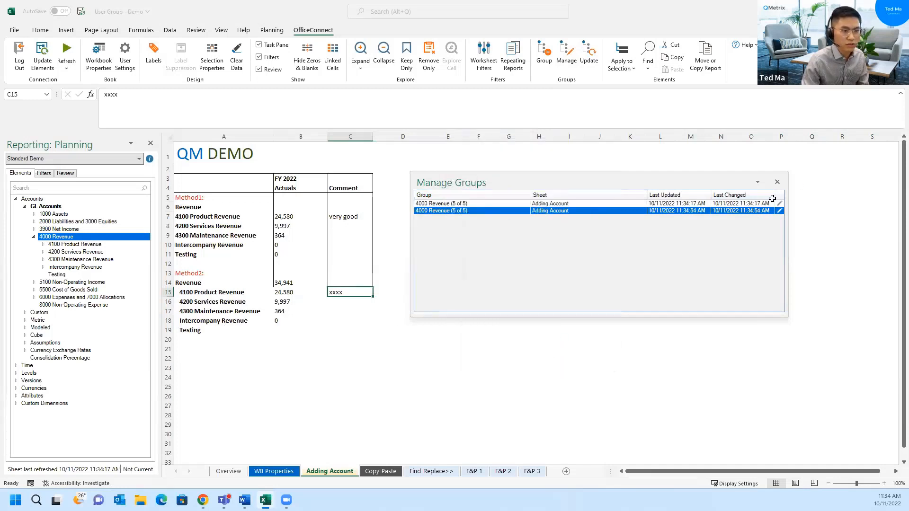
click(776, 182)
click(660, 280)
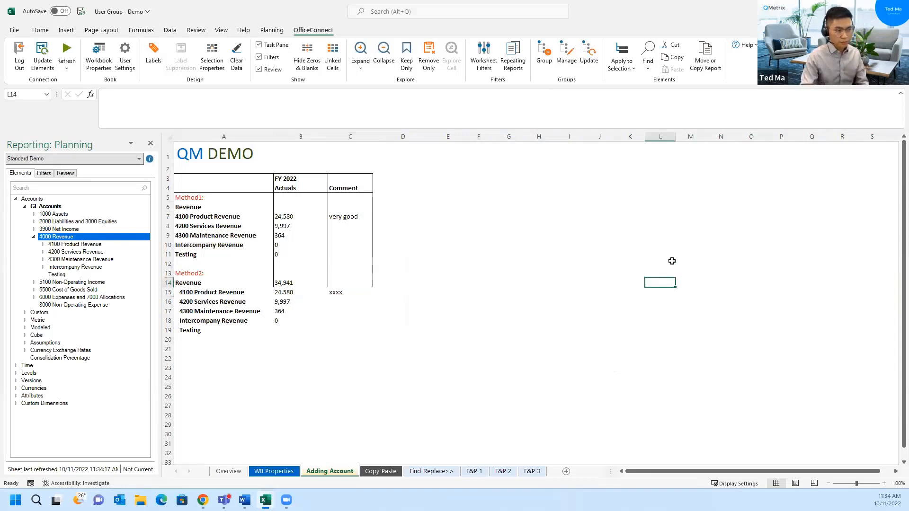